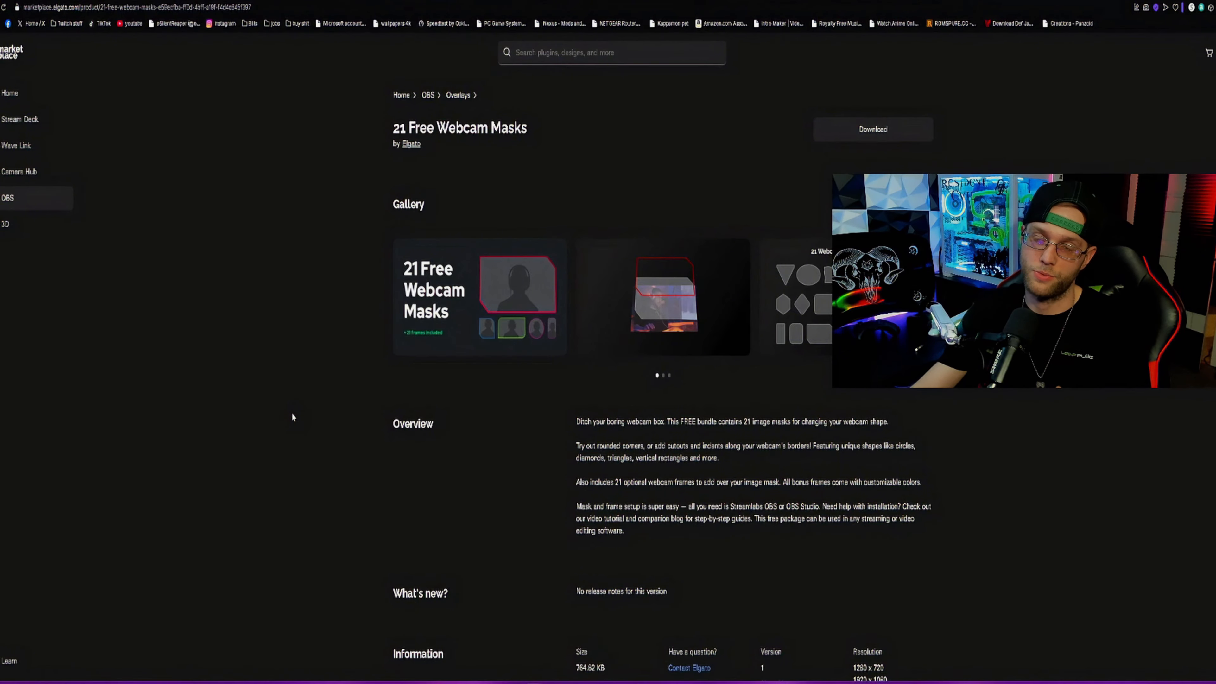
Step: Examine the 21 Free Webcam Masks product page on the Elgato marketplace at a larger text size
key("ctrl+plus")
key("ctrl+plus")
key("ctrl+plus")
key("ctrl+plus")
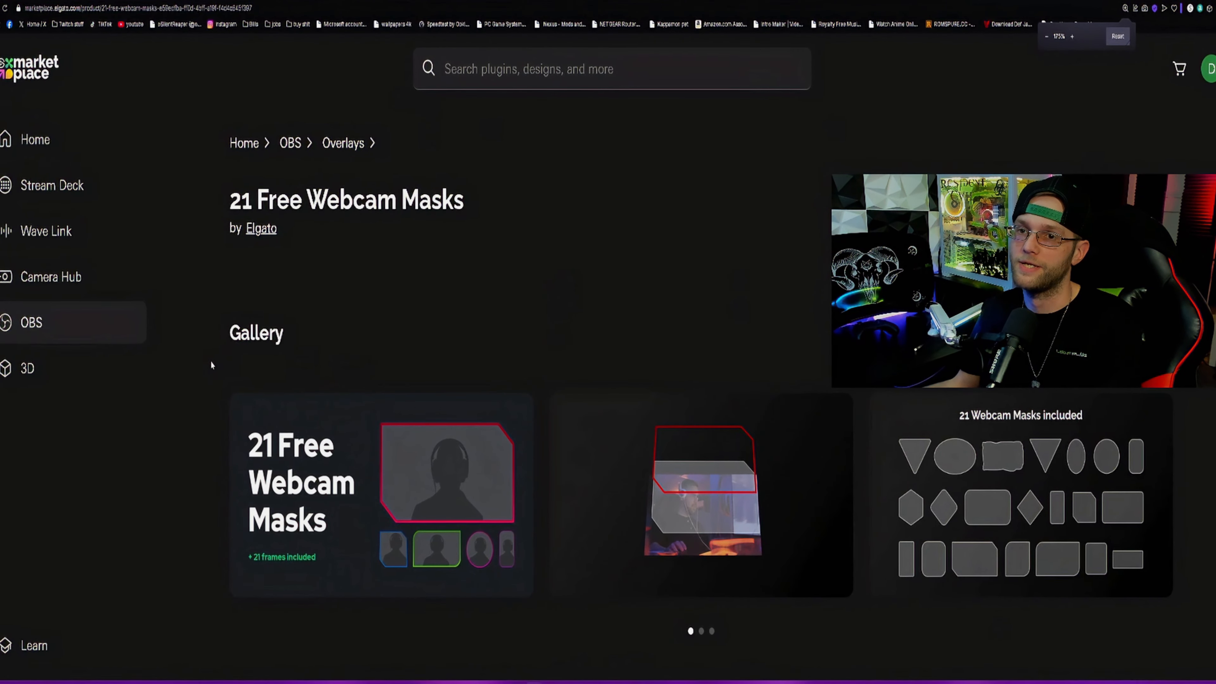
key("ctrl+plus")
key("ctrl+plus")
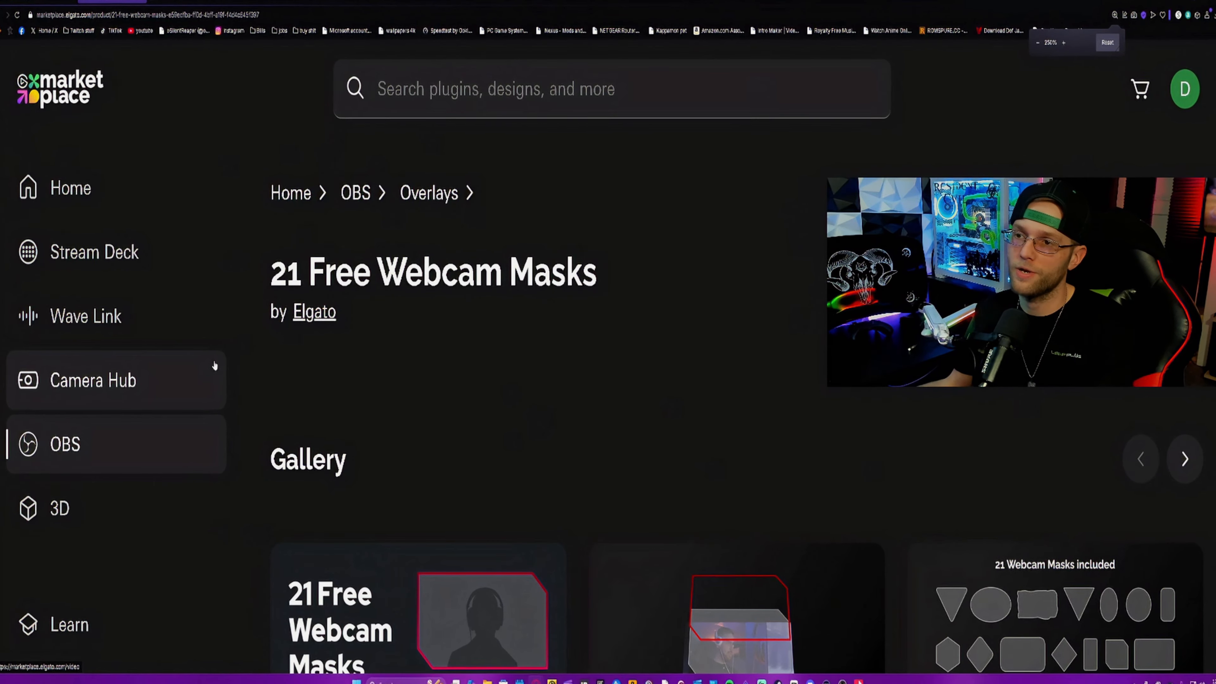
key("ctrl+minus")
key("ctrl+minus")
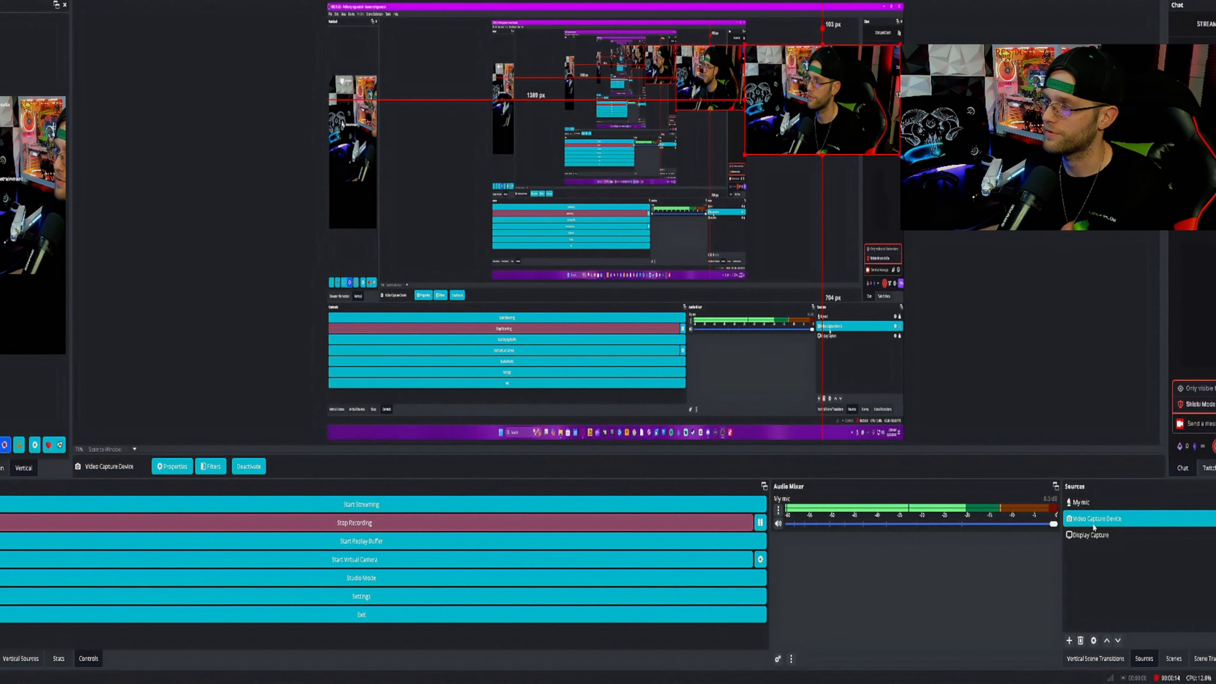
Step: Switch to OBS and open the filters of the Video Capture Device source
right_click(1092, 525)
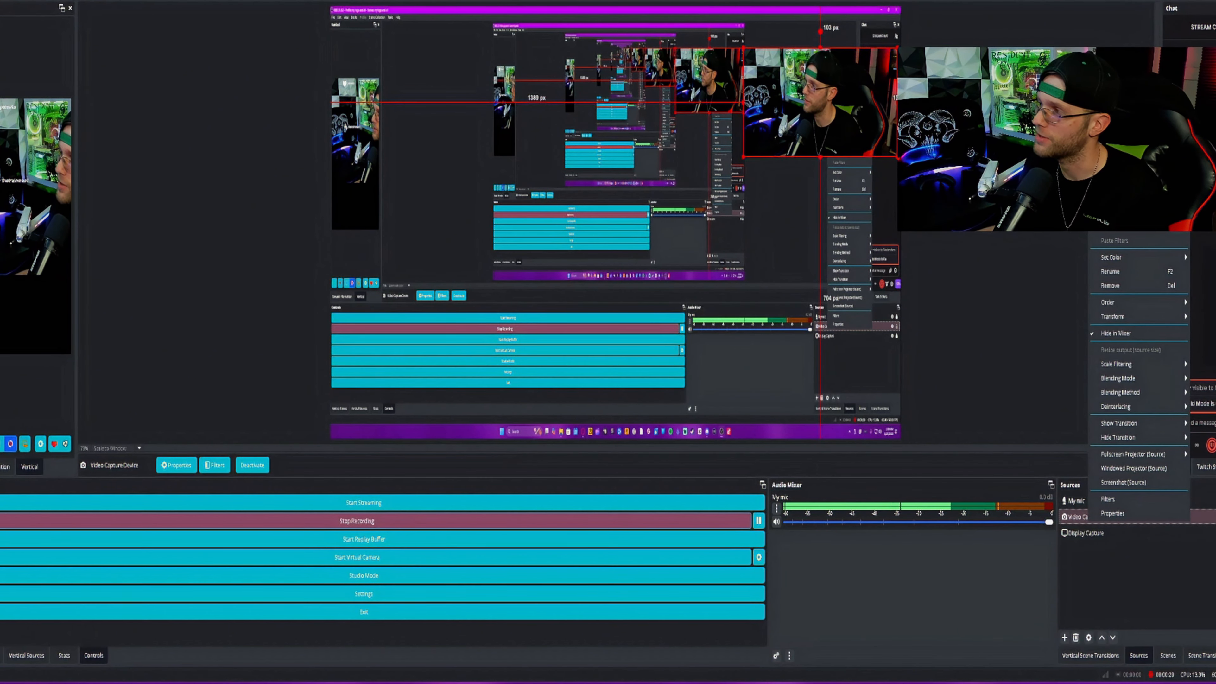
left_click(1110, 501)
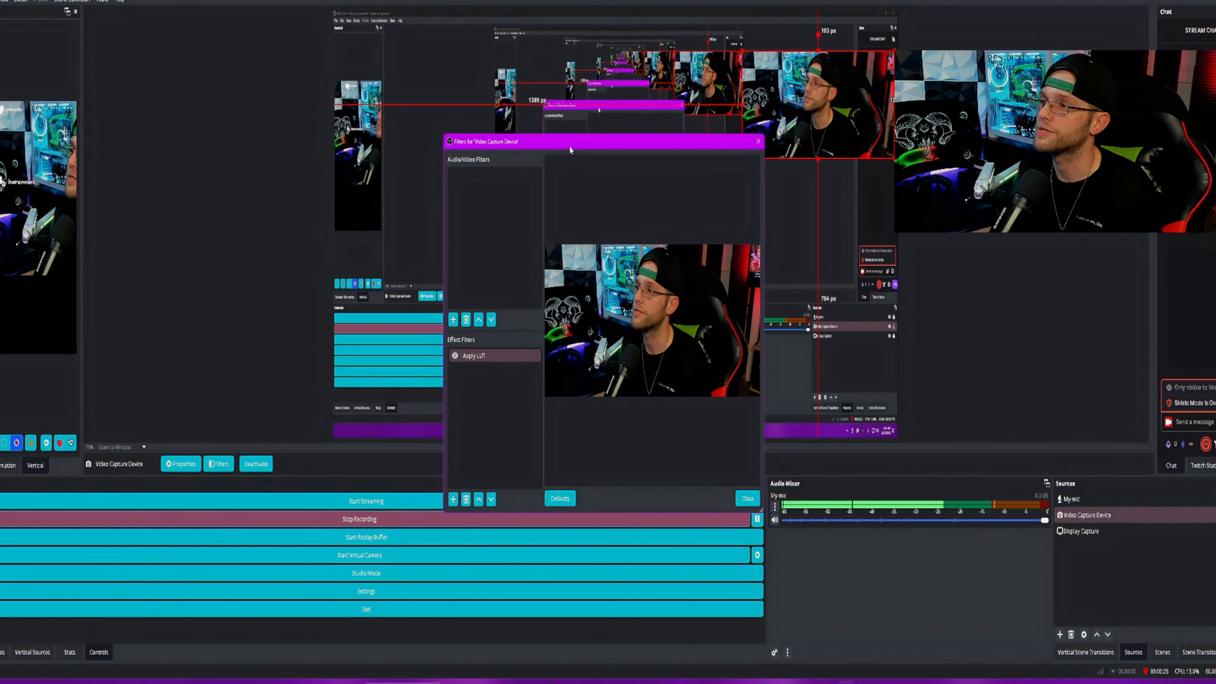
left_click_drag(570, 150, 571, 97)
left_click(480, 302)
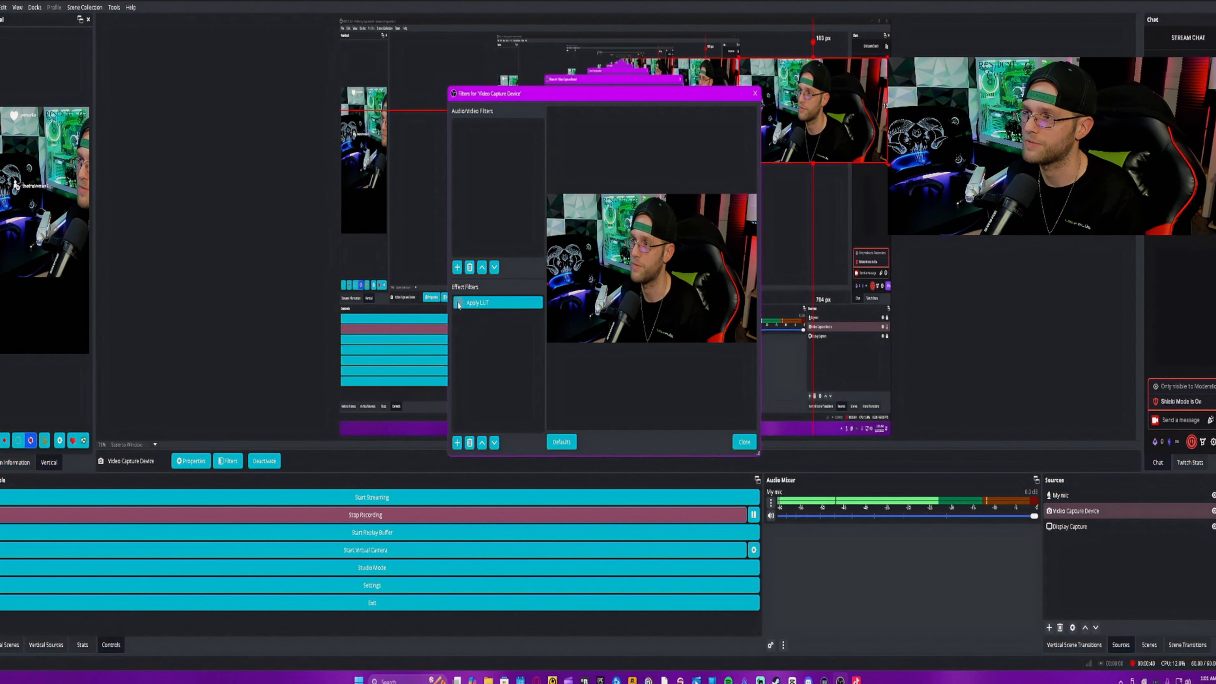
Step: Add an Image Mask/Blend effect filter named "rounded edges" to the Video Capture Device
left_click(457, 442)
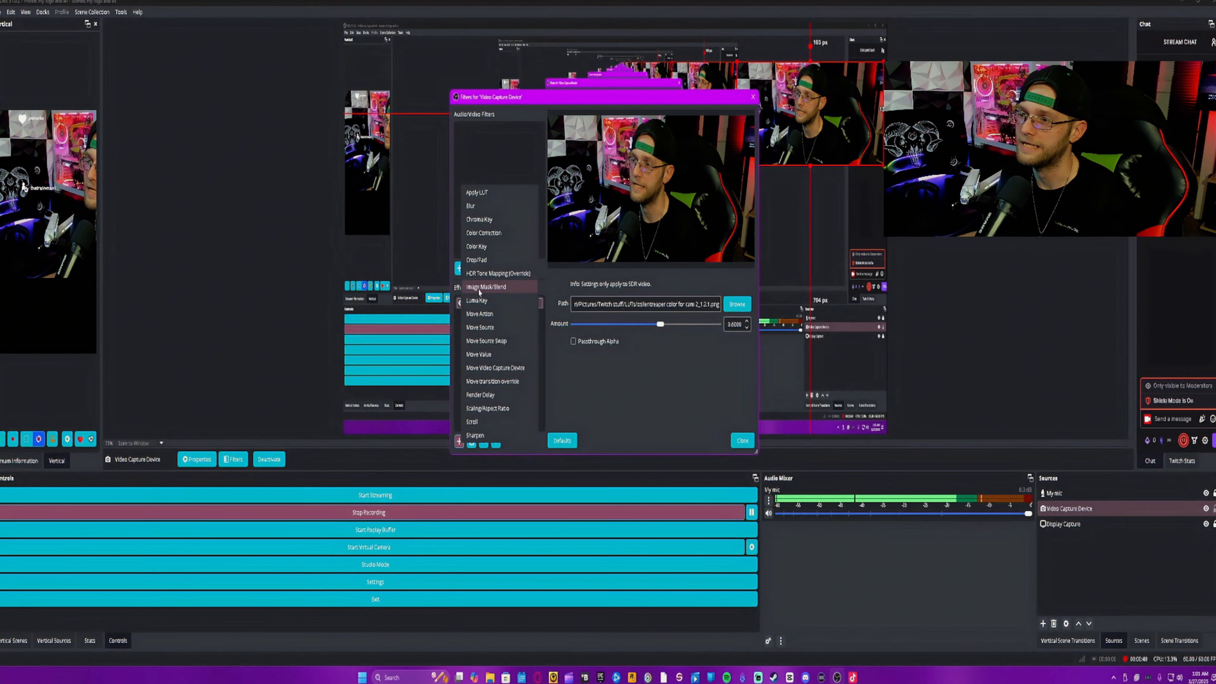
left_click(499, 290)
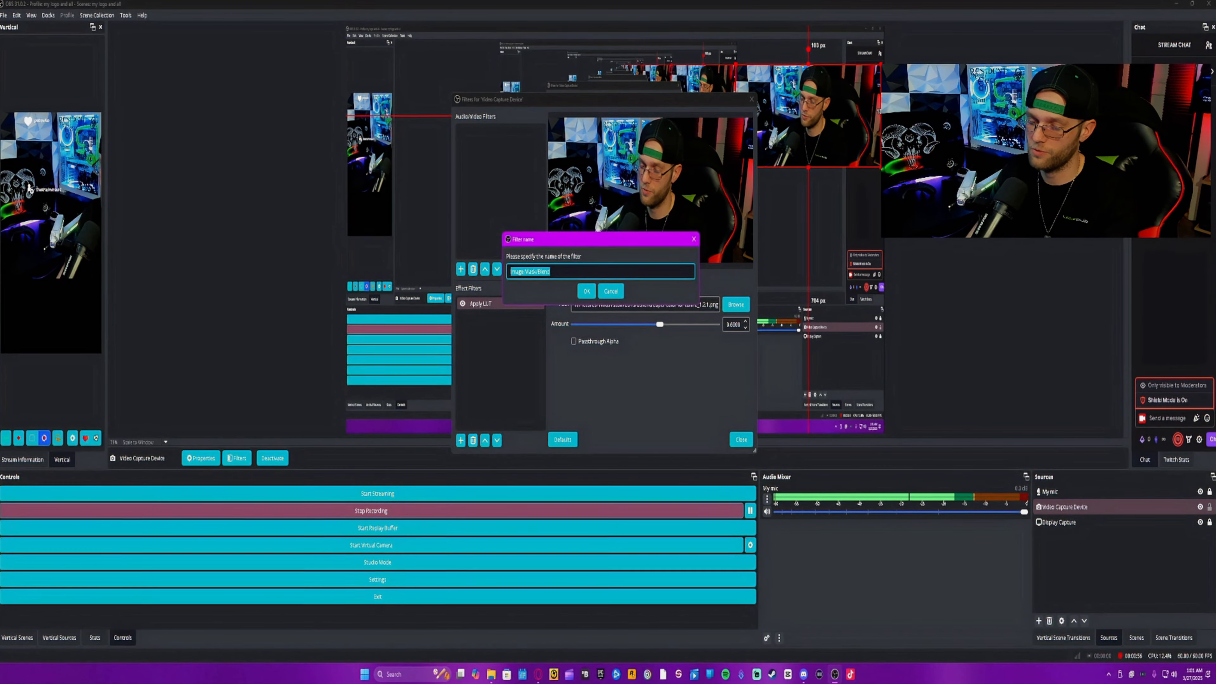
key("BackSpace")
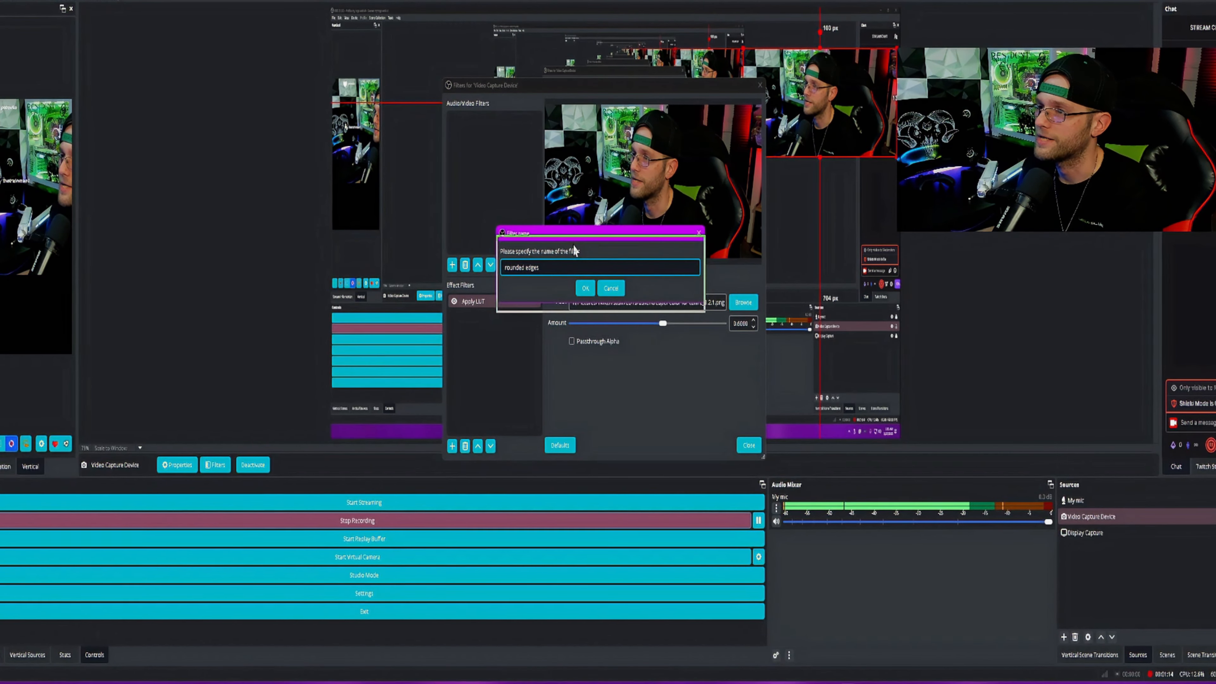
left_click_drag(573, 238, 574, 247)
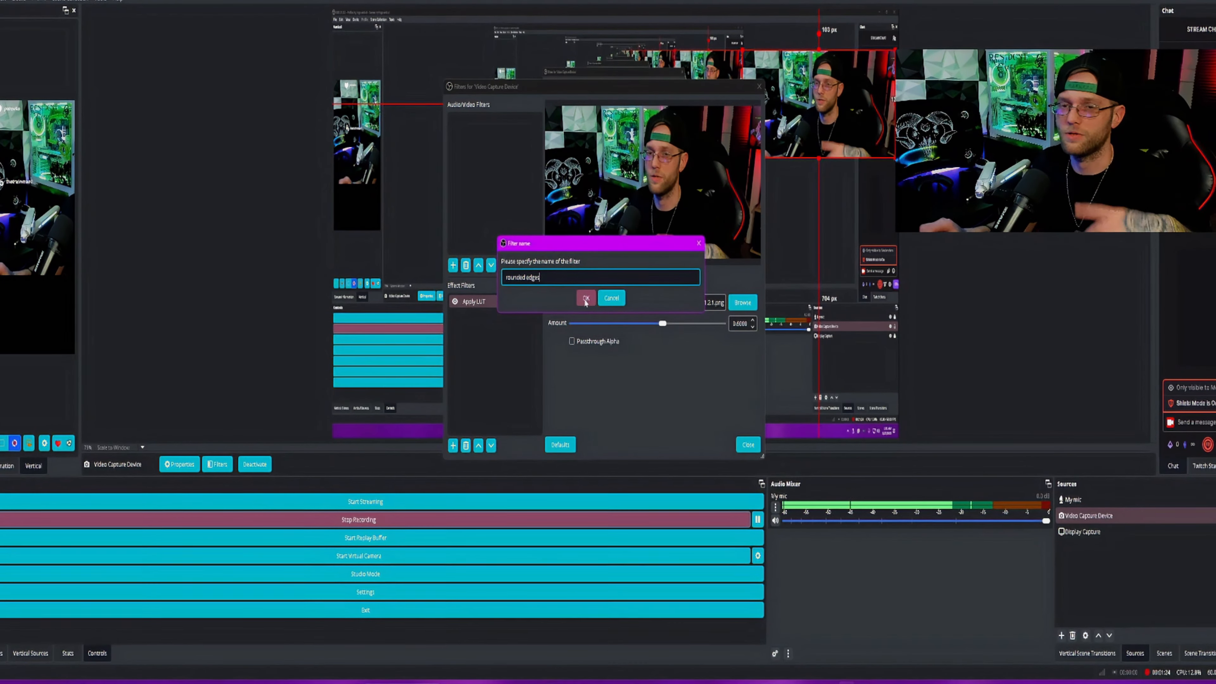
left_click(586, 298)
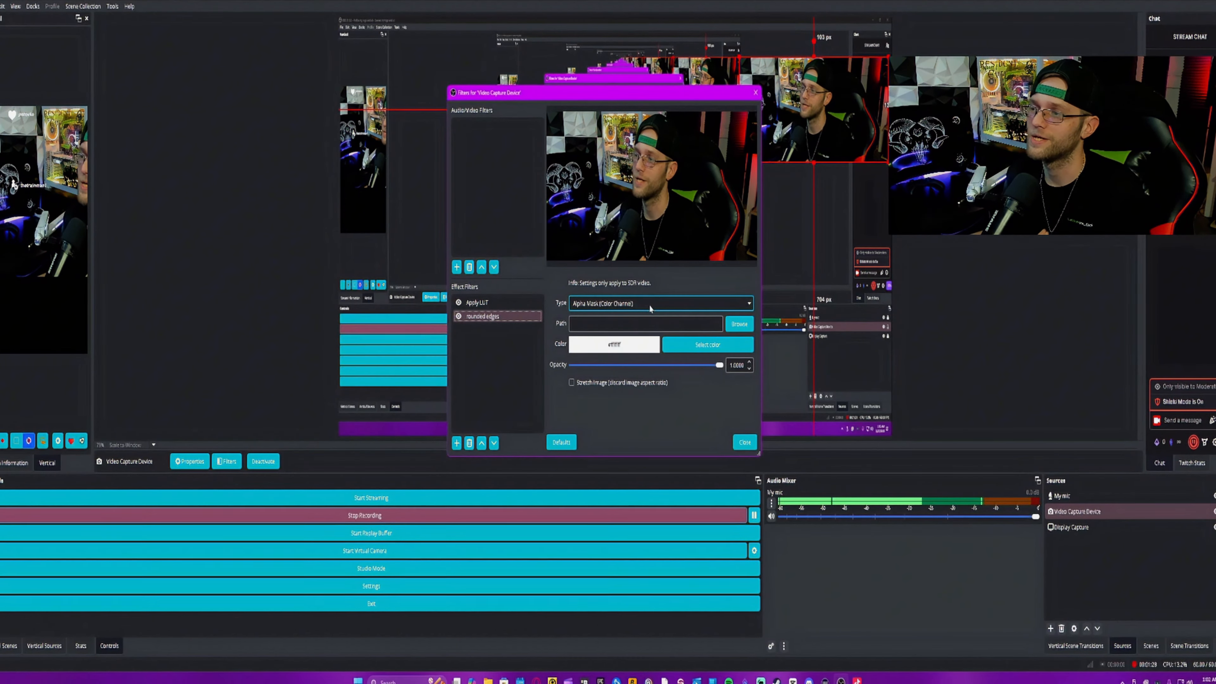
Step: Set the rounded edges filter's mask type to Alpha Mask (Alpha Channel)
left_click(594, 303)
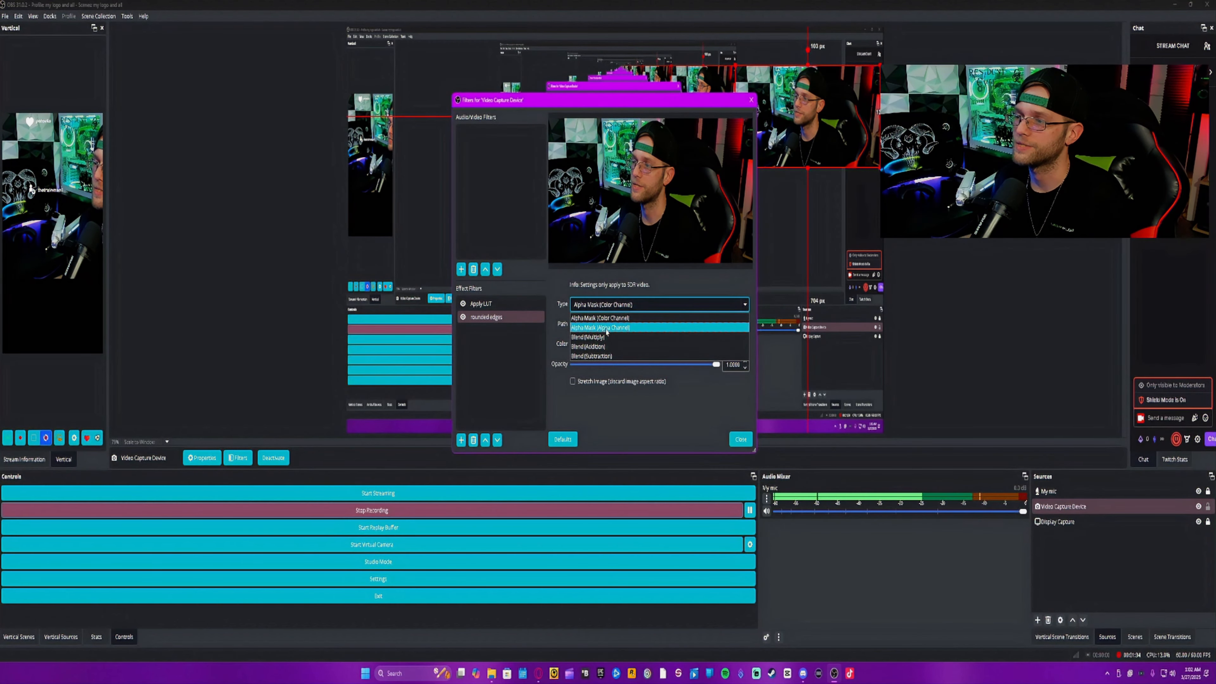
left_click(600, 328)
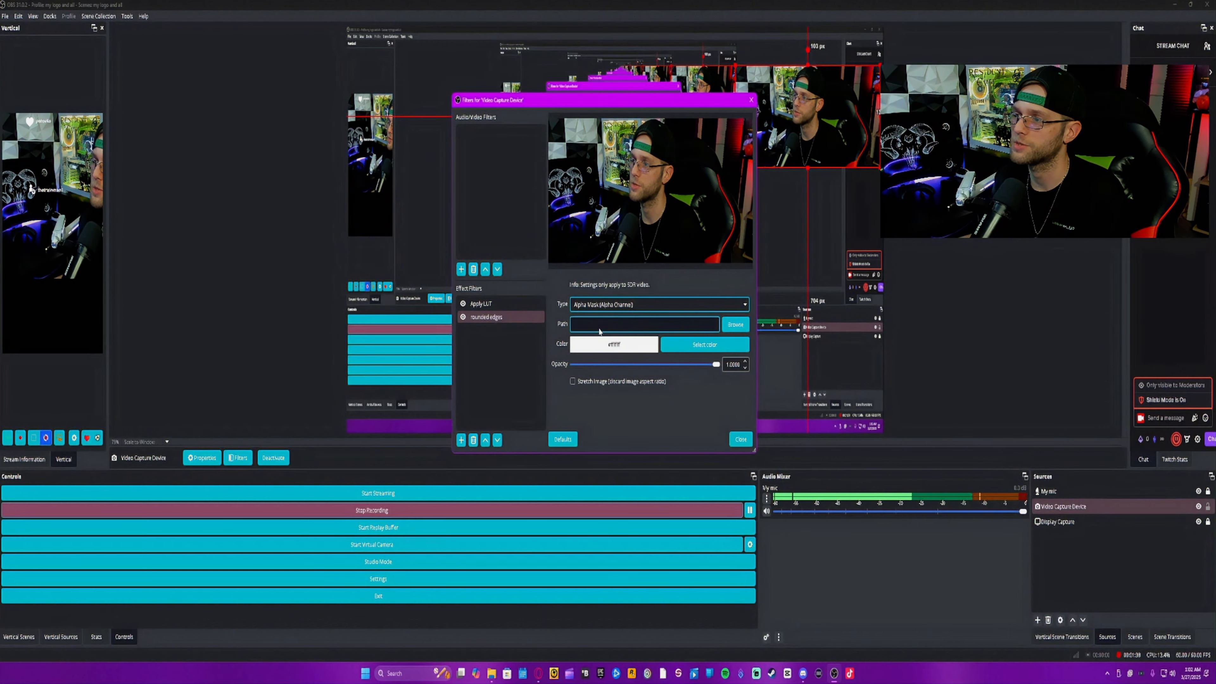
left_click(628, 306)
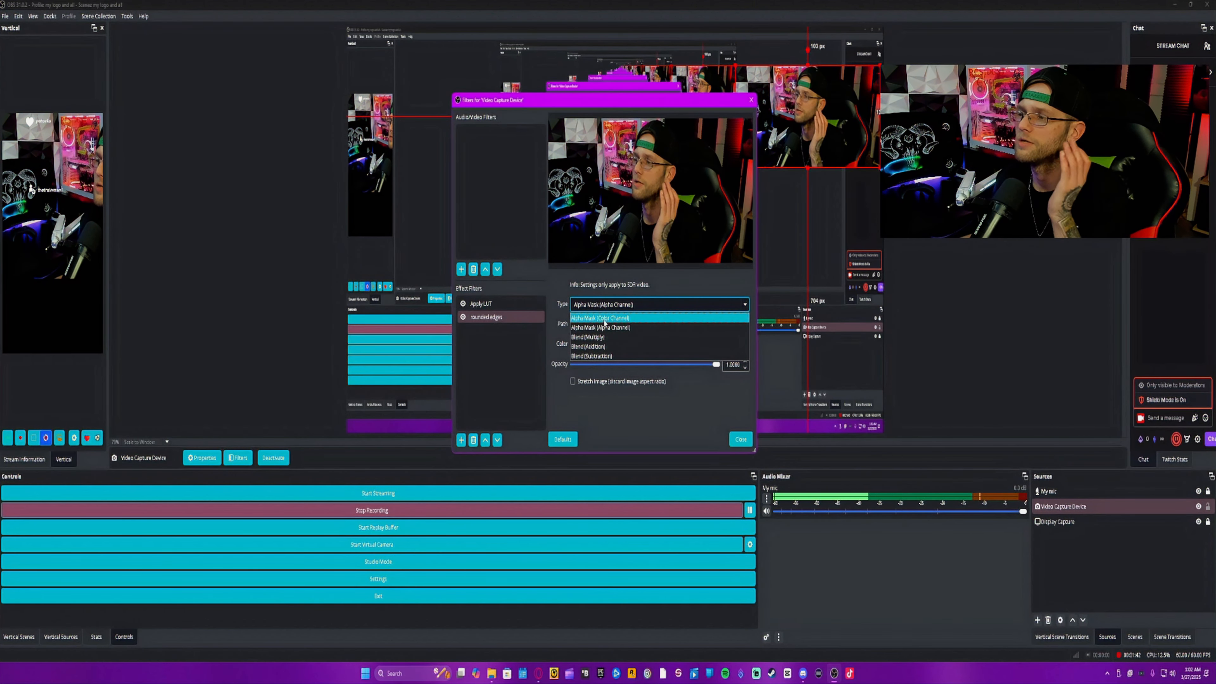
left_click(609, 330)
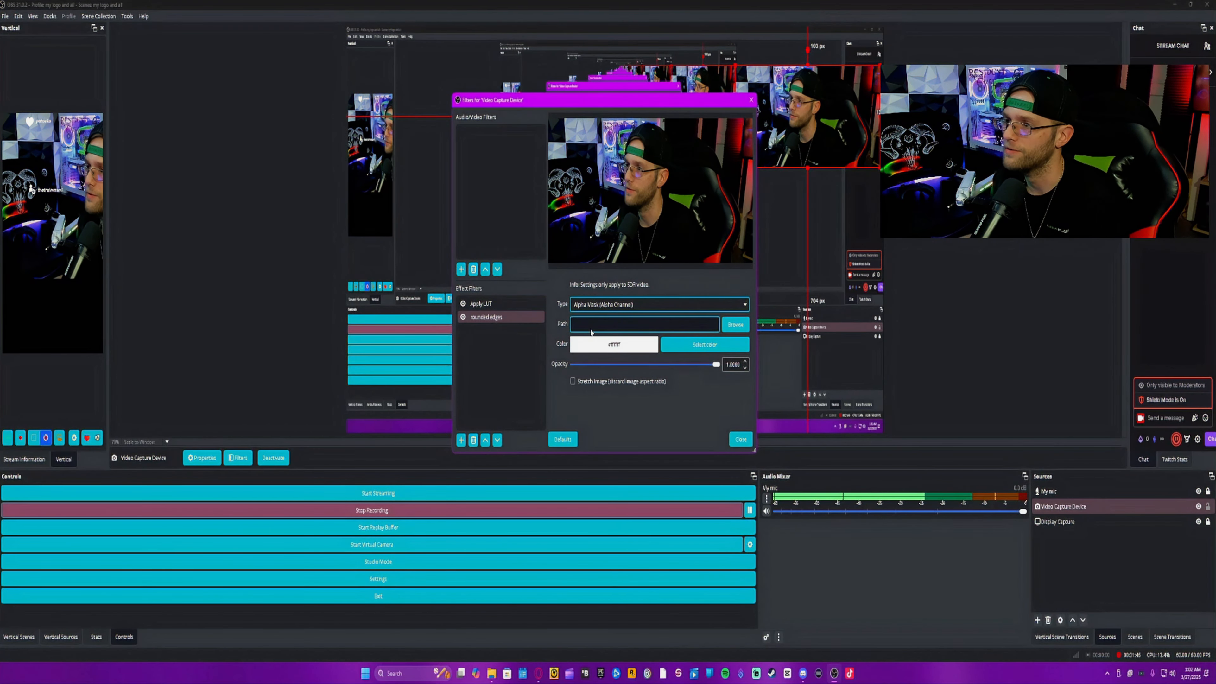
Step: Load the Rounded-Square image from Twitch stuff > Image Masks & Webcam Frames > Image Masks as the filter's mask
left_click(735, 325)
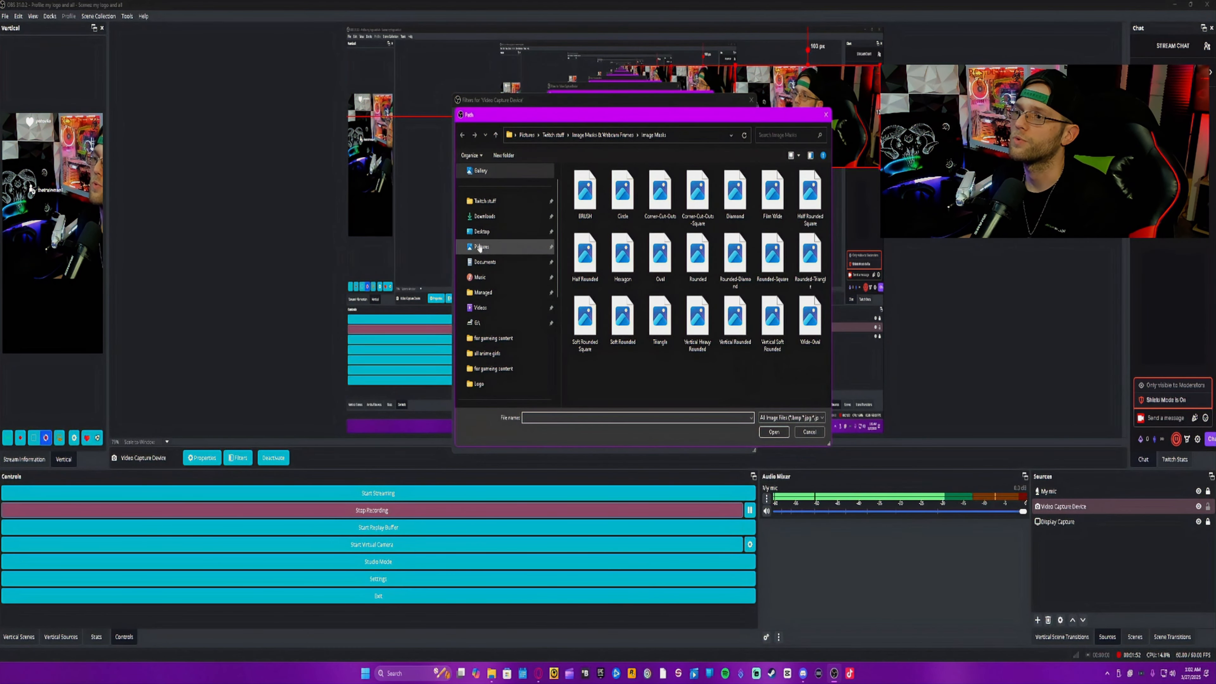
left_click(483, 216)
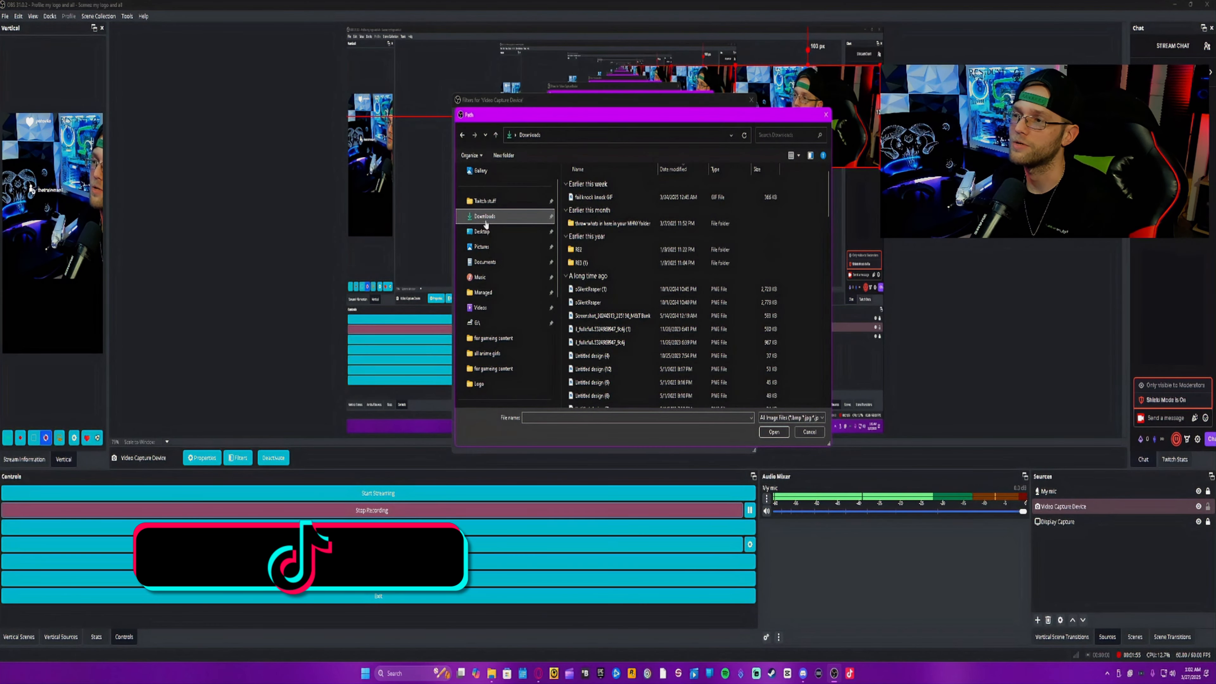
left_click(485, 201)
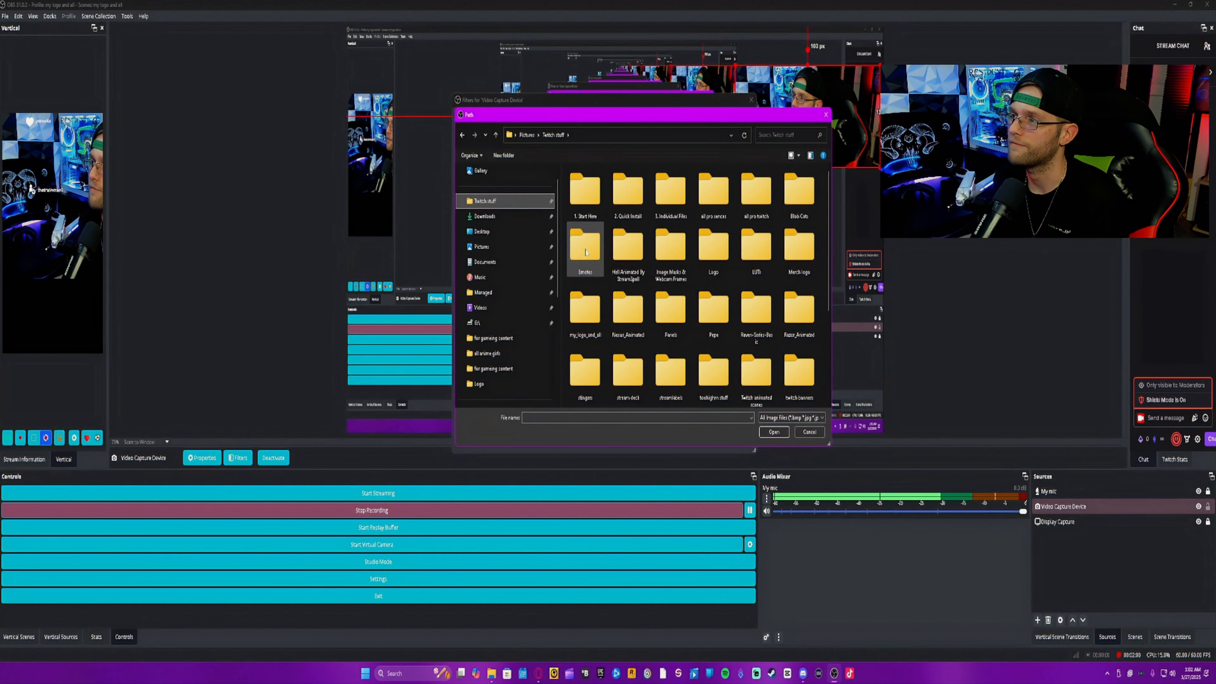
left_click_drag(600, 124, 549, 113)
scroll(557, 309, "down", 3)
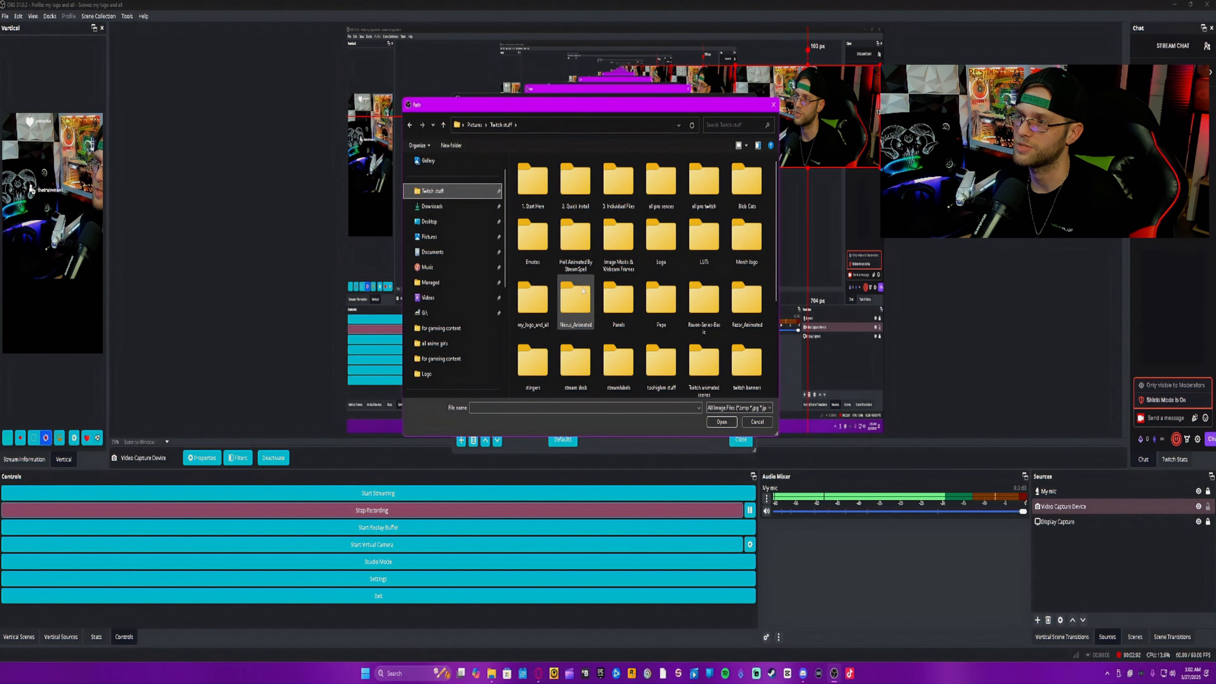
scroll(557, 309, "up", 3)
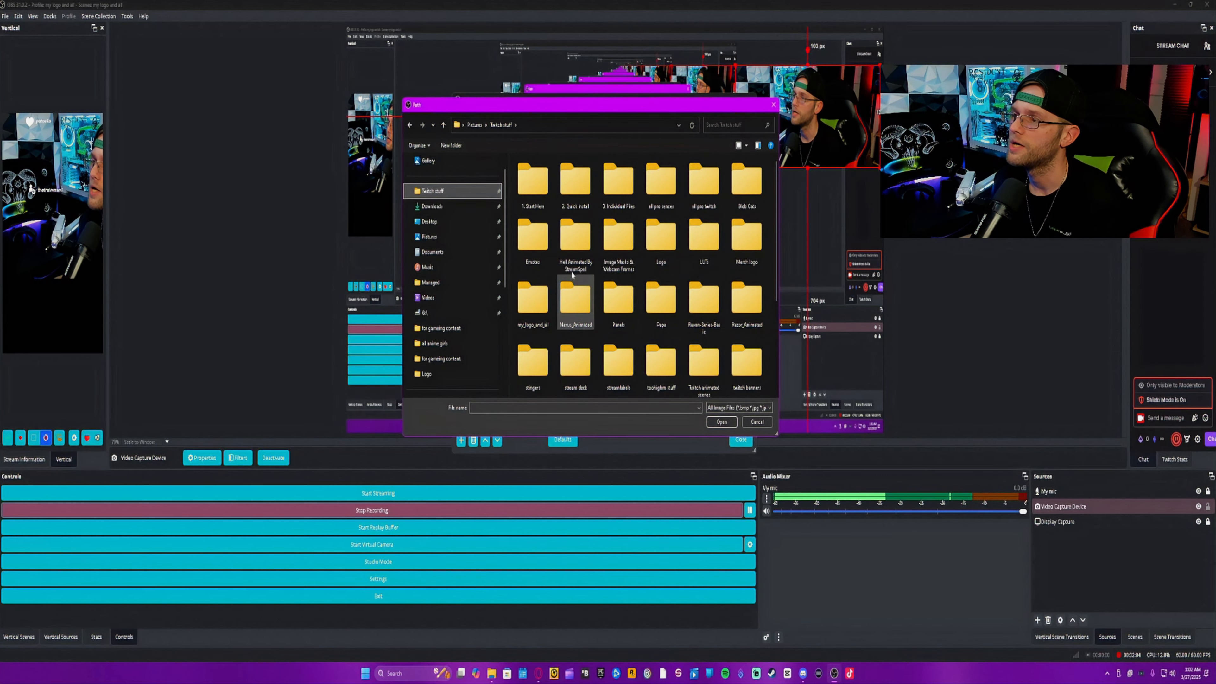
double_click(611, 264)
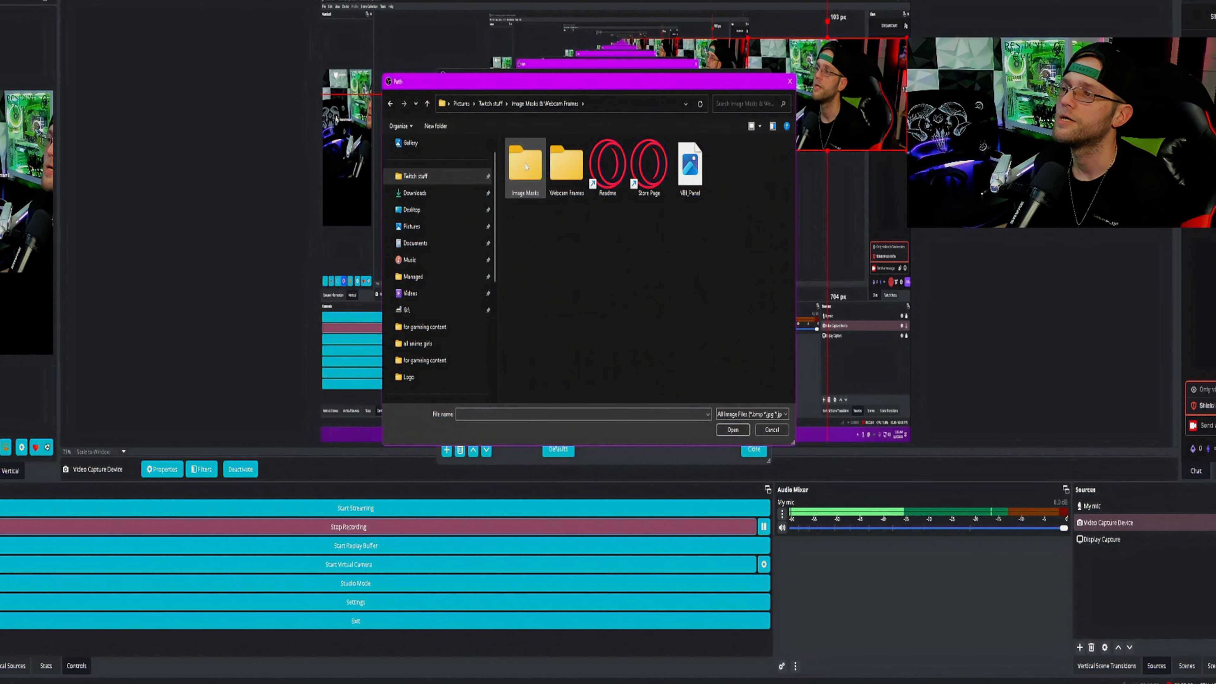
double_click(562, 183)
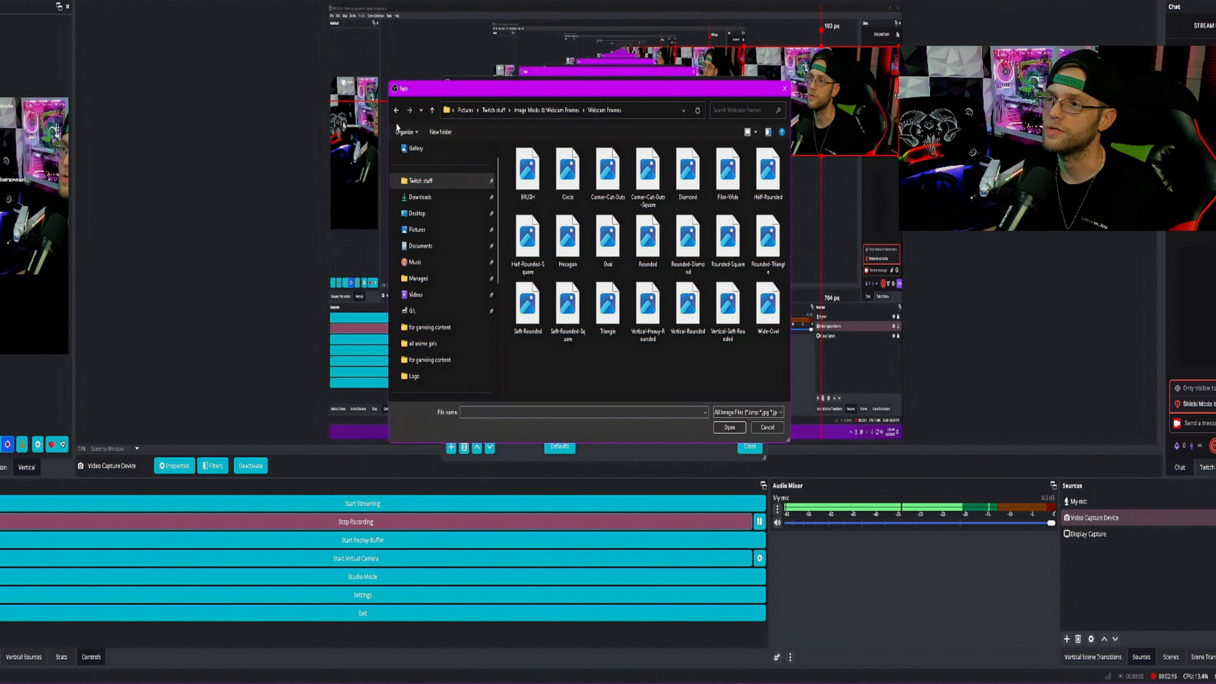
left_click(397, 110)
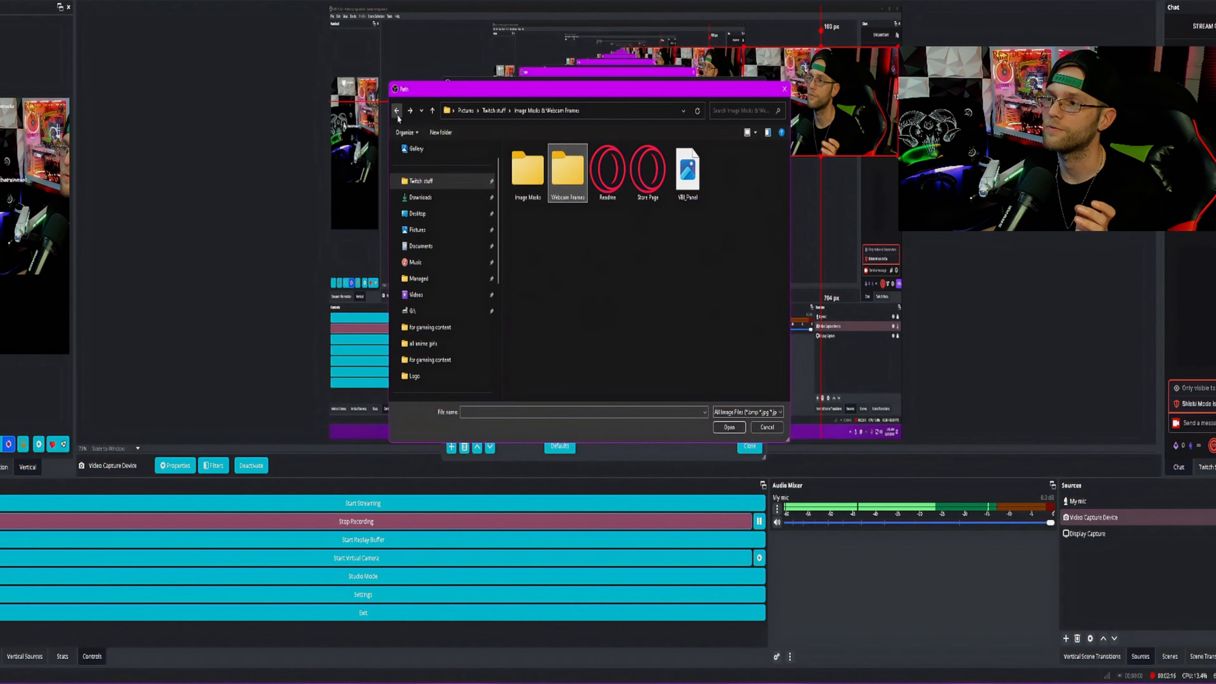
double_click(530, 191)
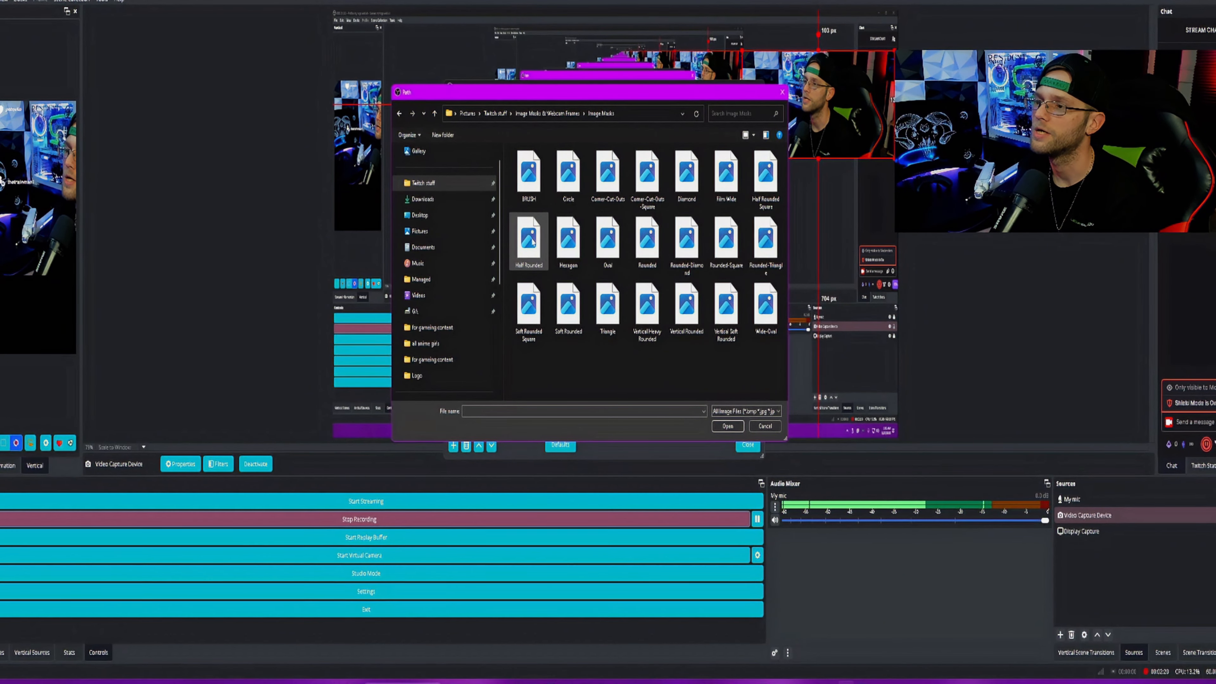
double_click(727, 252)
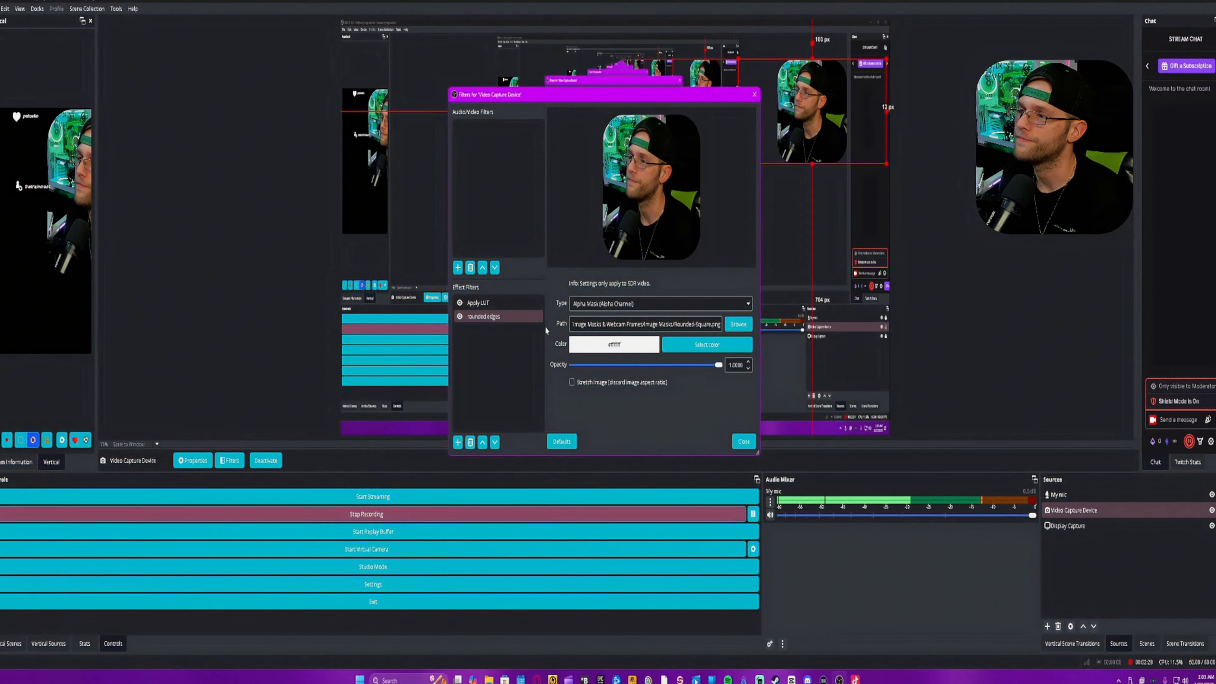
Step: Toggle the rounded edges filter off and on to compare the webcam with and without the rounded-square mask
left_click(459, 316)
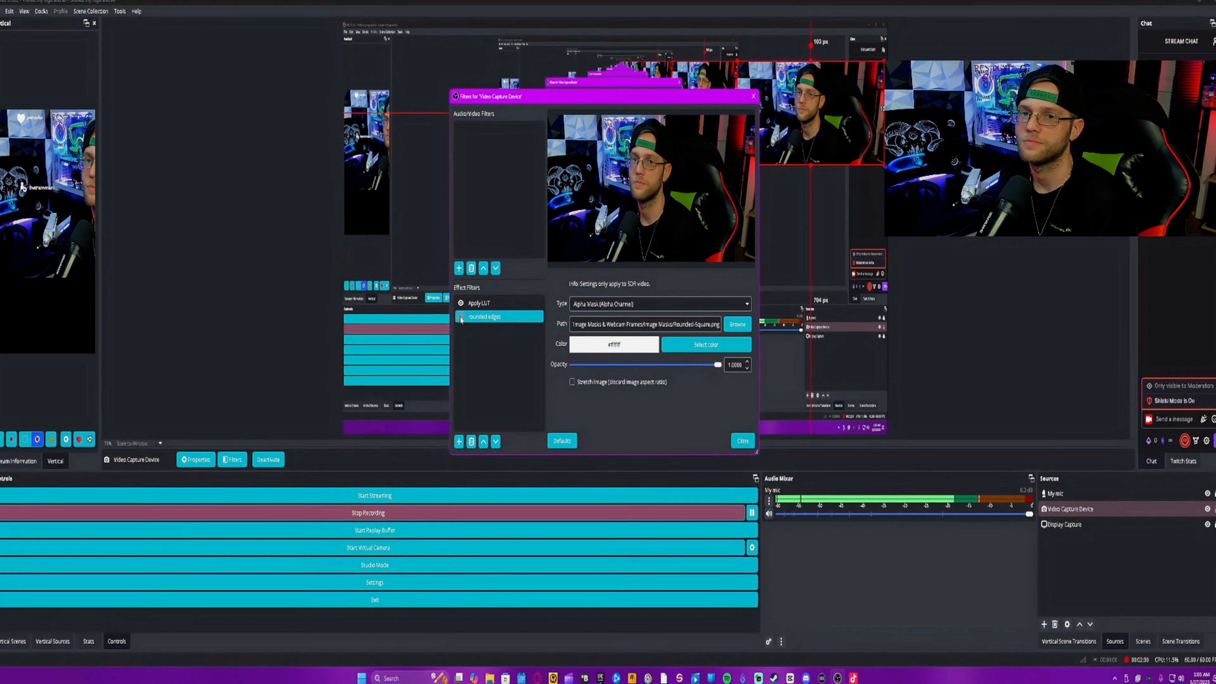
left_click(460, 317)
left_click(459, 317)
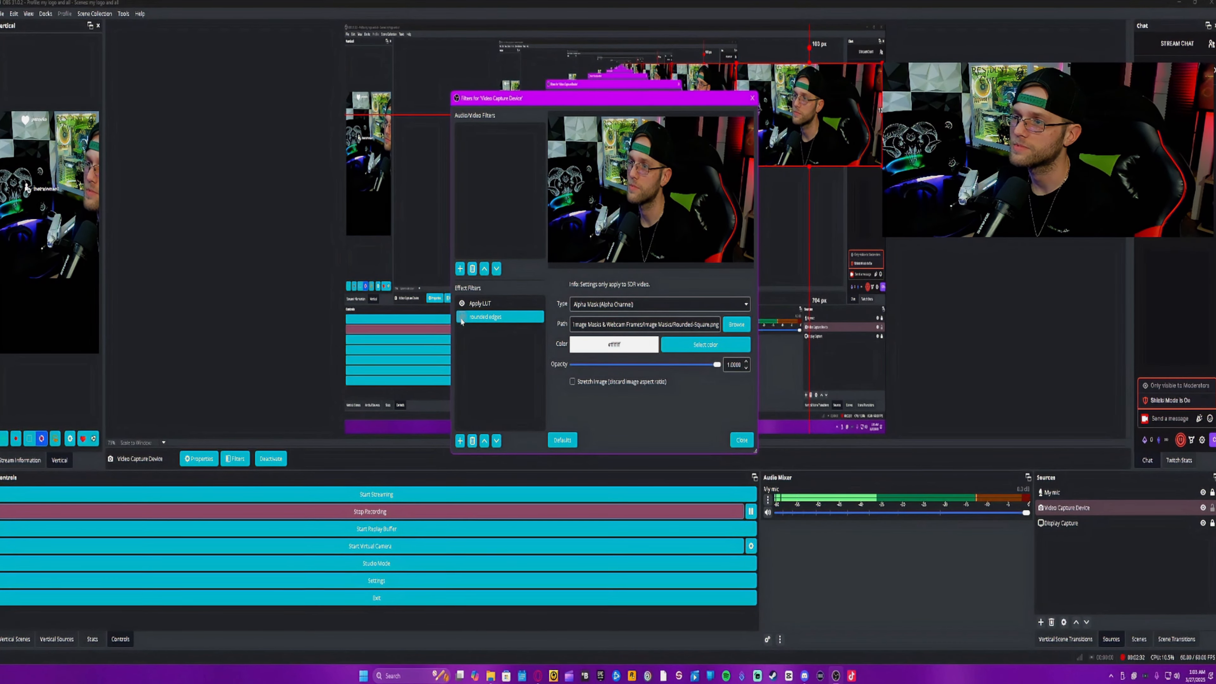
left_click(461, 318)
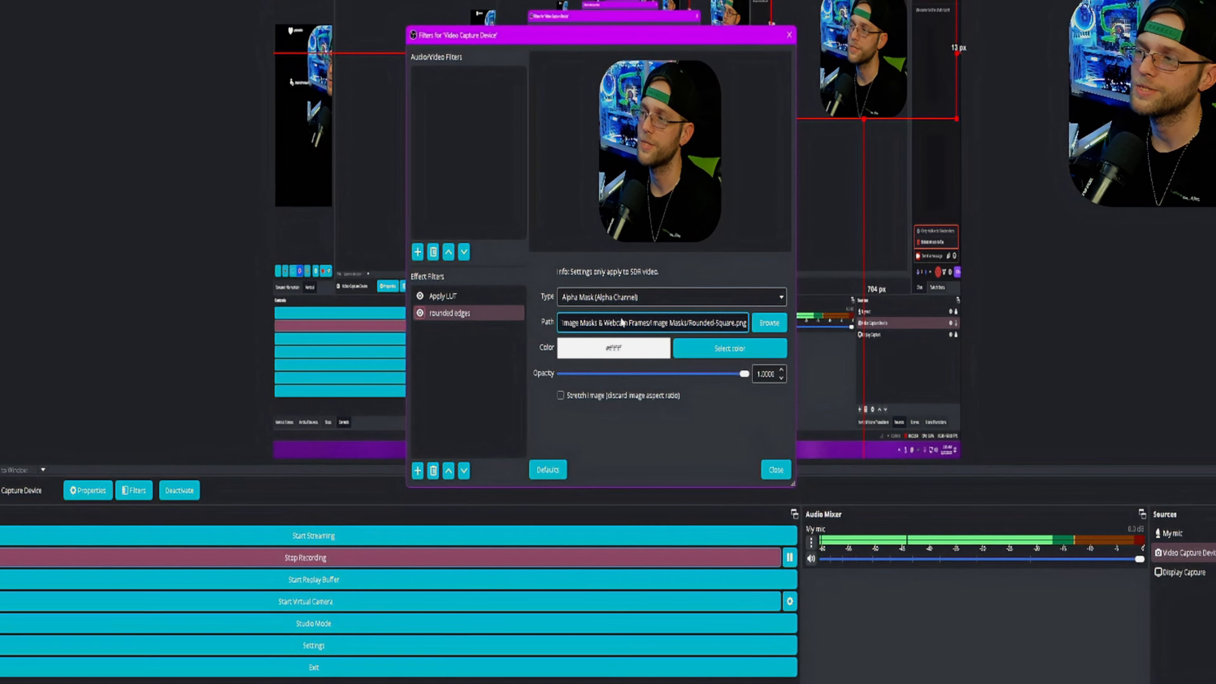
Step: Replace the filter's mask image with Hexagon from the Image Masks folder
left_click(767, 324)
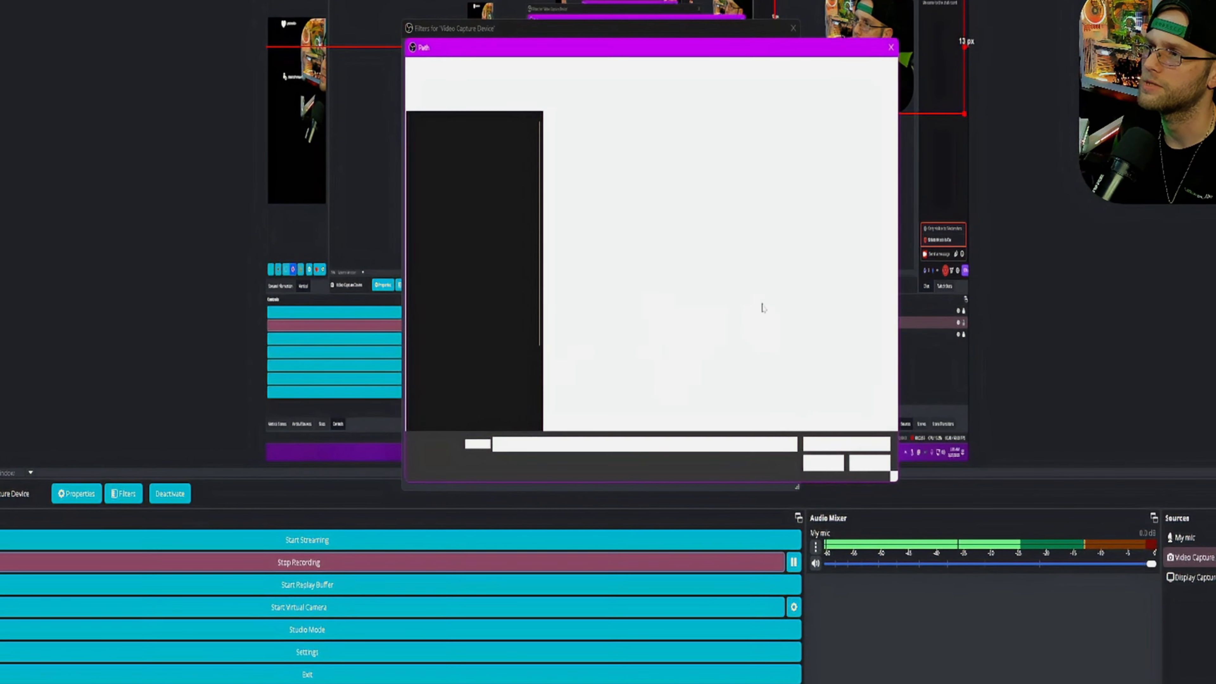
left_click(619, 268)
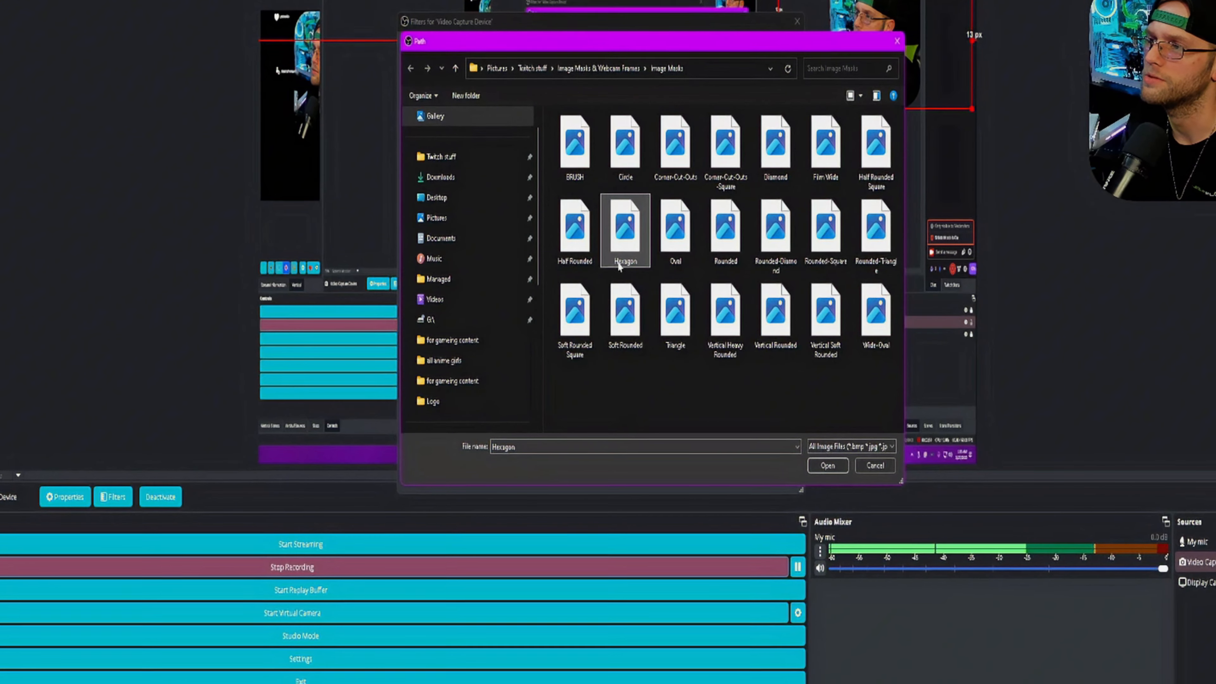
double_click(618, 266)
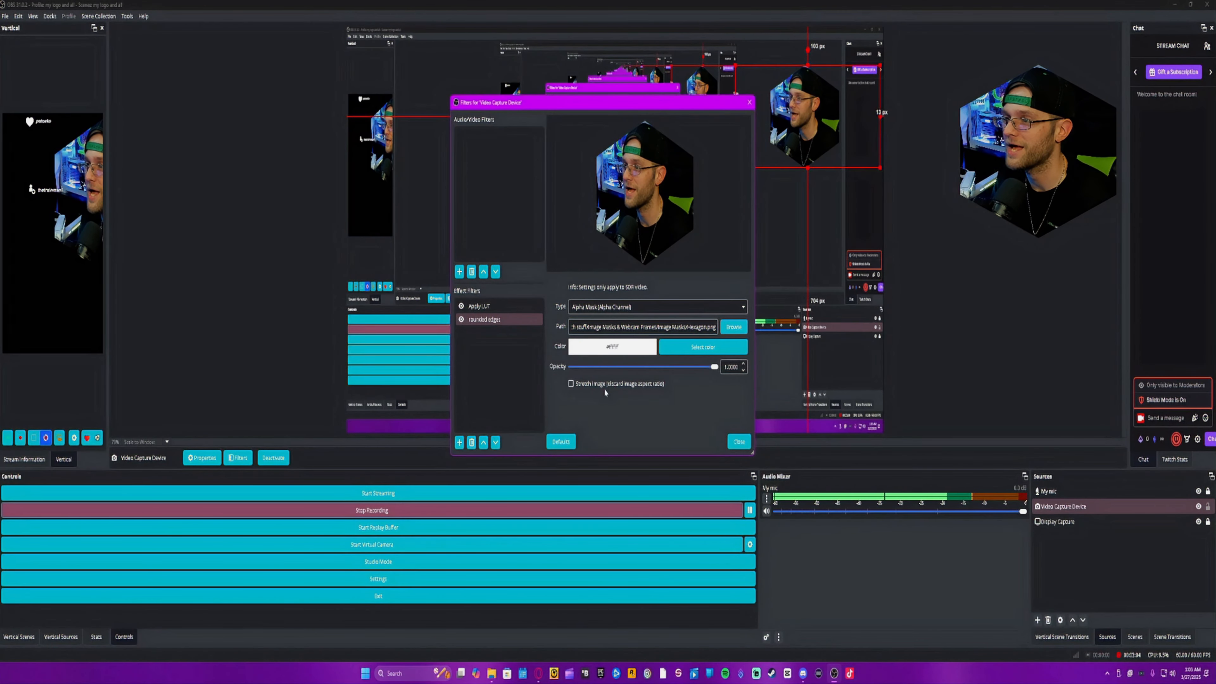
left_click(734, 327)
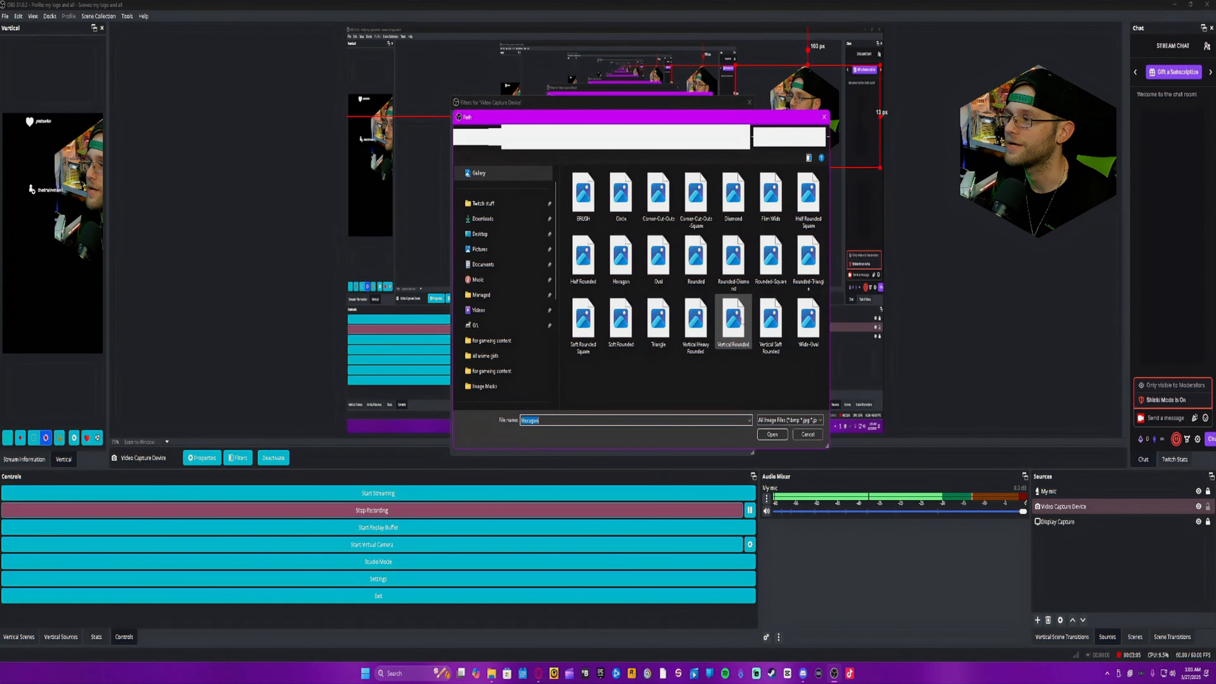
left_click(773, 434)
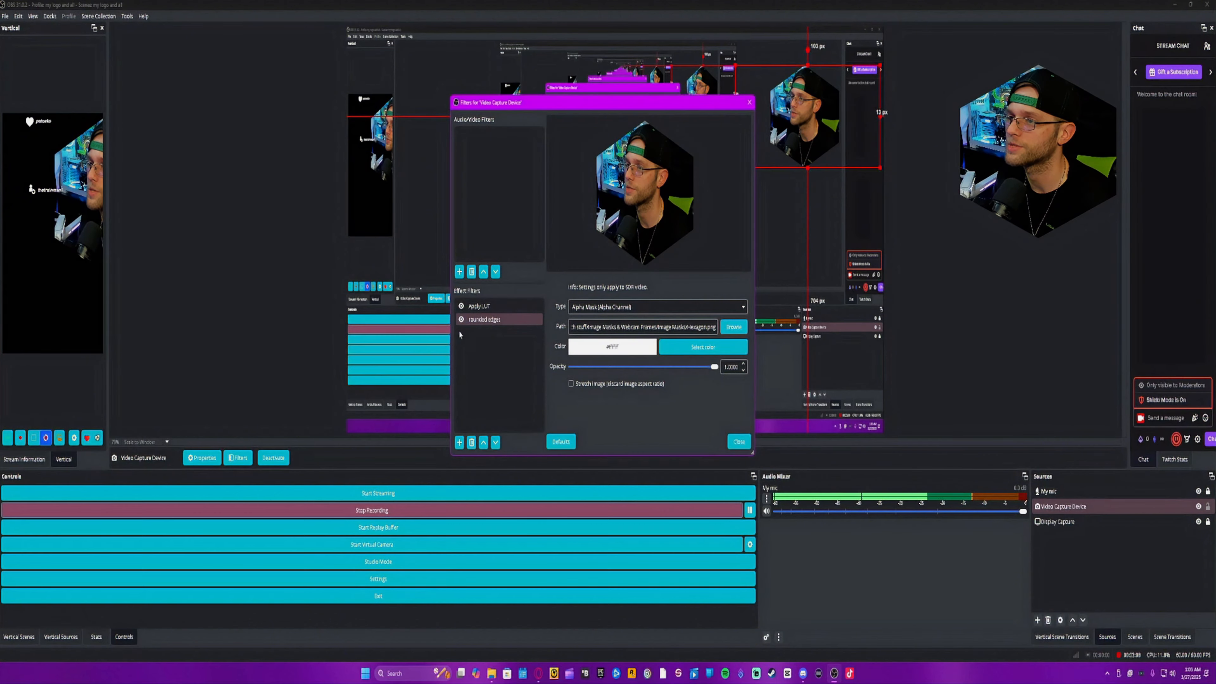
Step: Compare the webcam with the hexagon mask disabled and re-enabled, and close the filters window
left_click(461, 319)
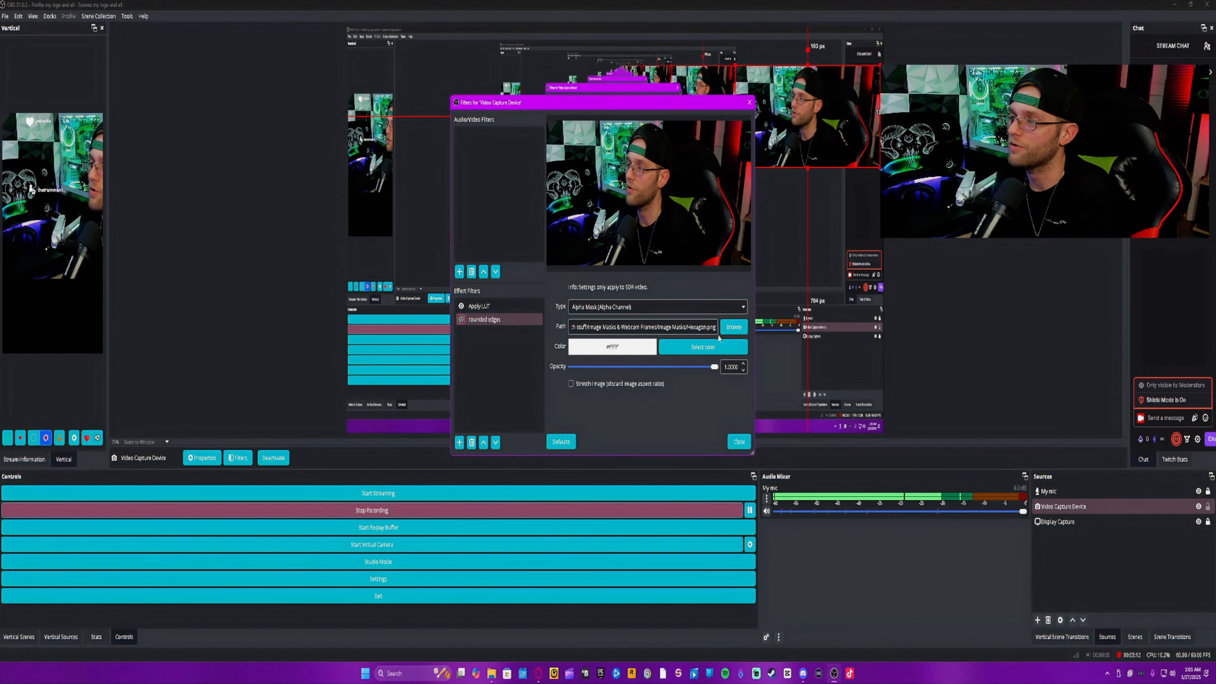
left_click(461, 319)
left_click(738, 441)
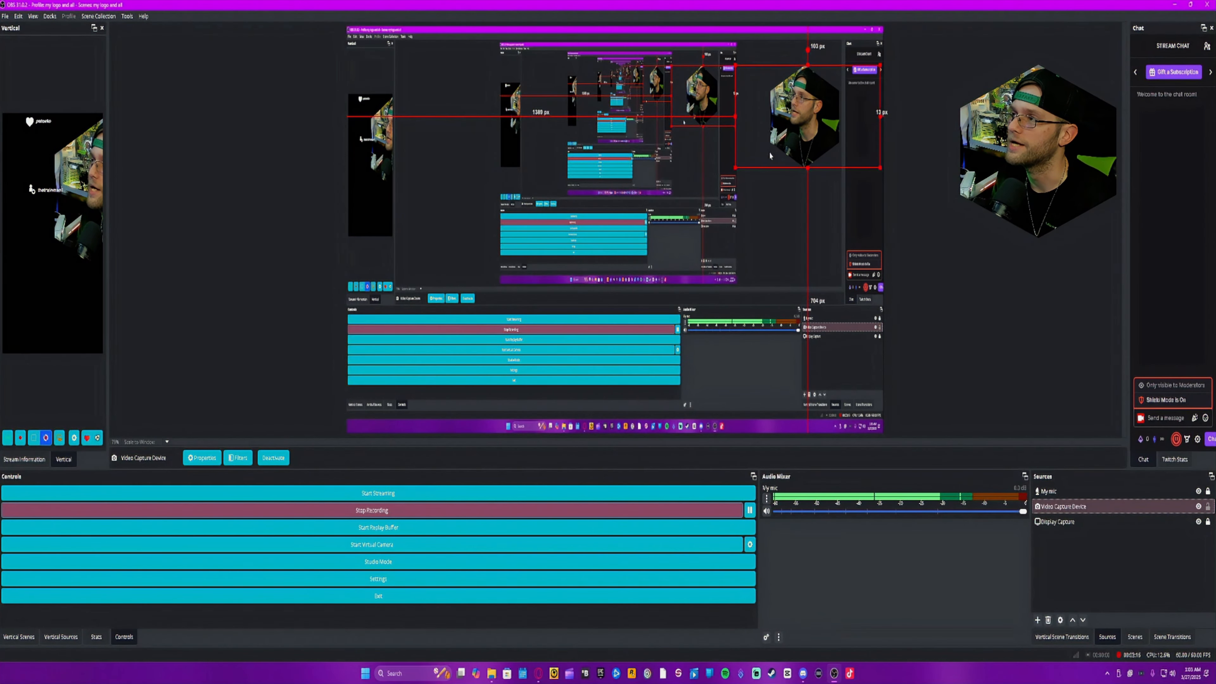
Step: Move the hexagonal webcam toward the lower middle of the canvas and enlarge it
left_click_drag(770, 156, 601, 278)
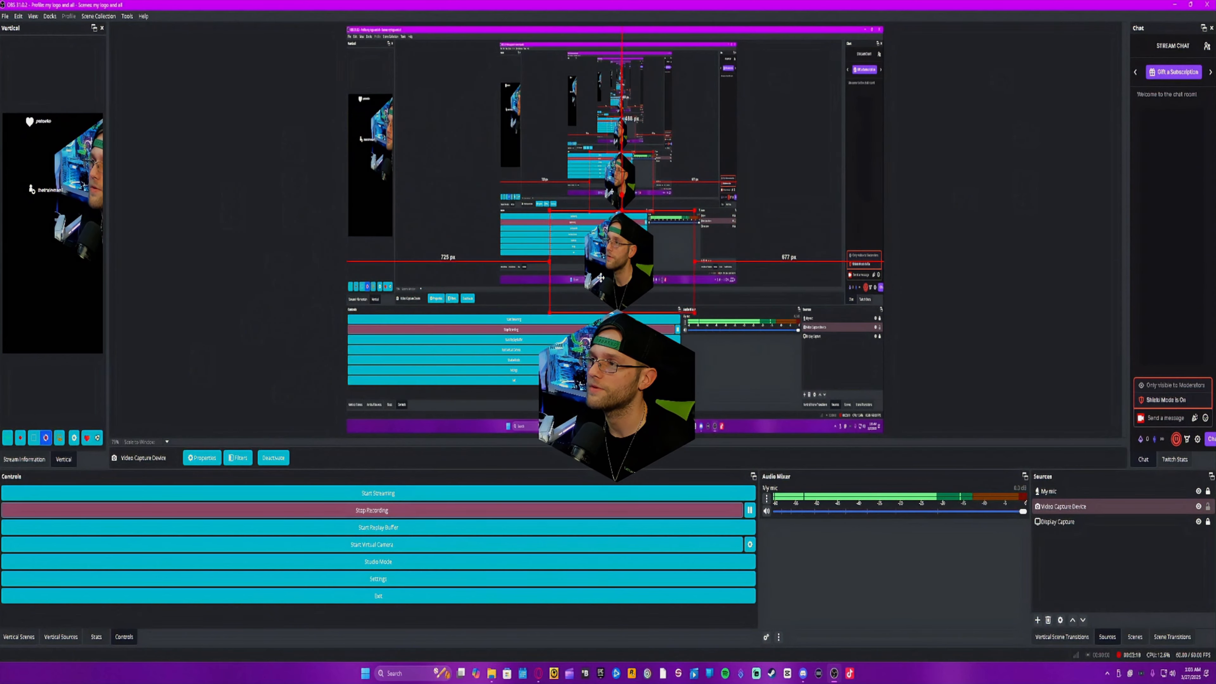
left_click_drag(549, 213, 374, 86)
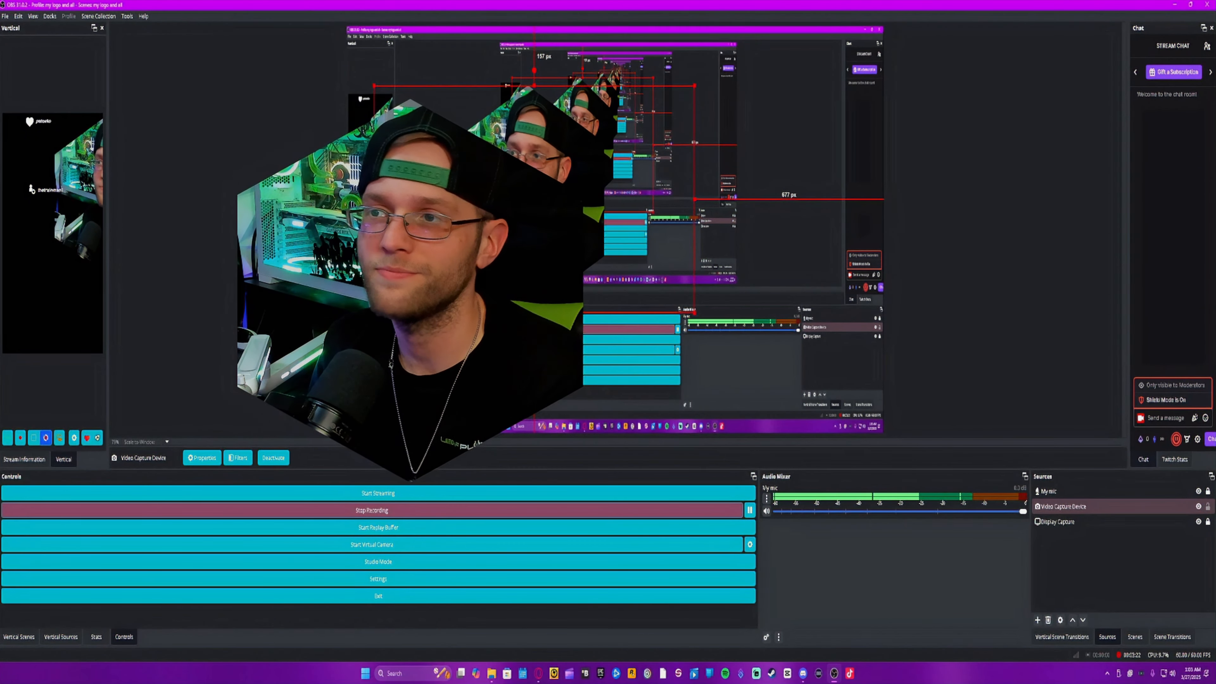
left_click_drag(508, 206, 583, 237)
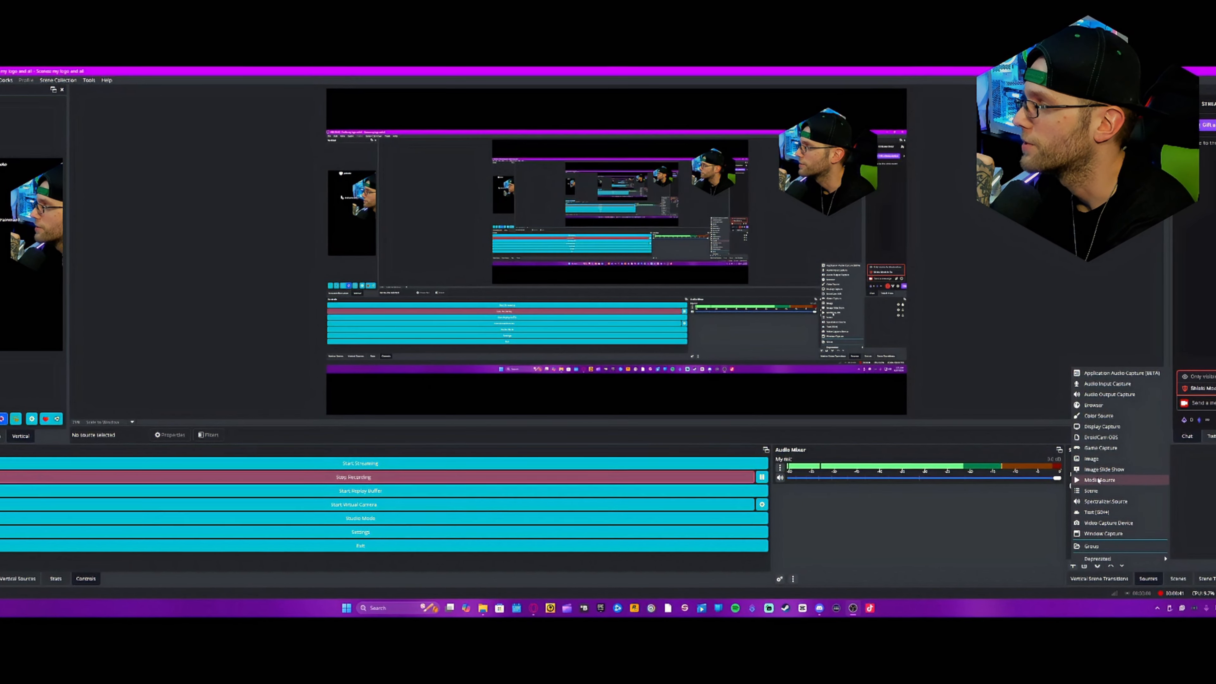
Step: Create a new Image source for the webcam frame
left_click(1098, 460)
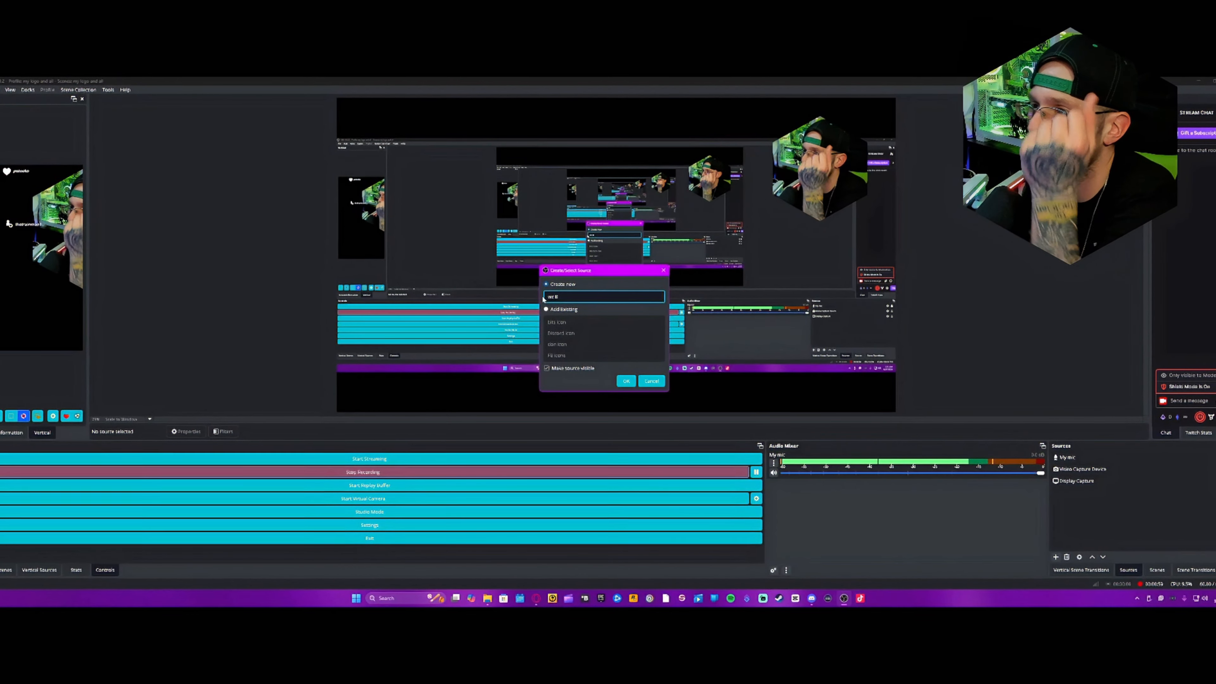
left_click(621, 381)
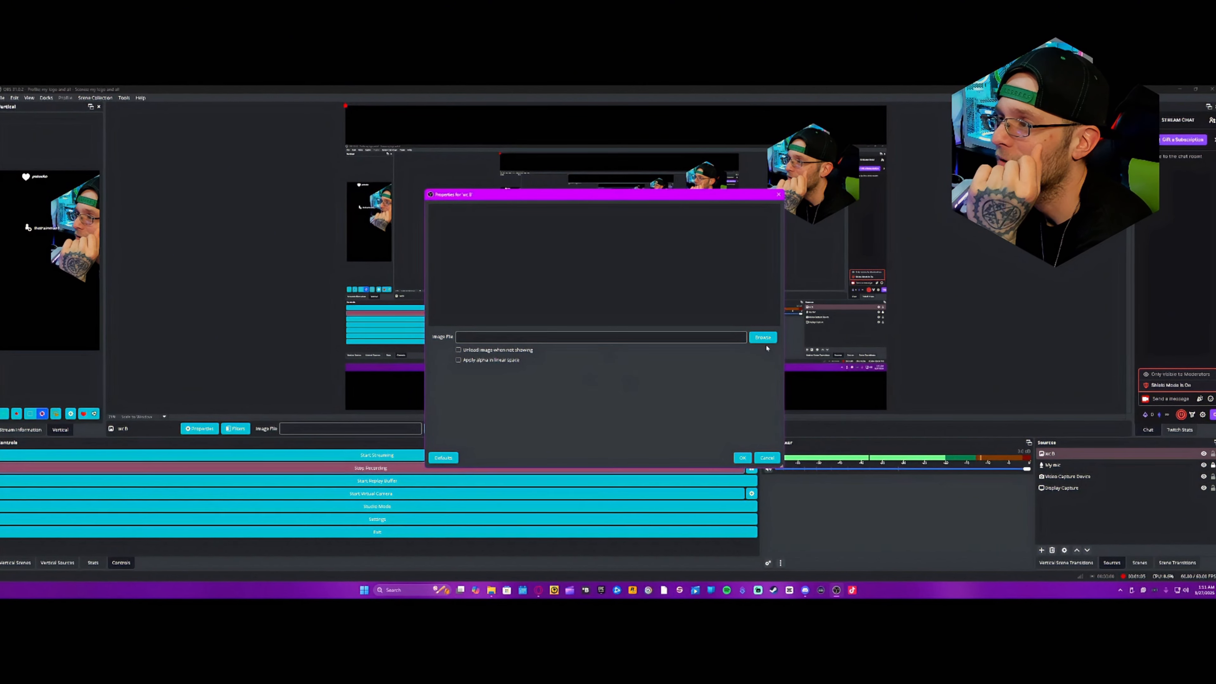
left_click(762, 336)
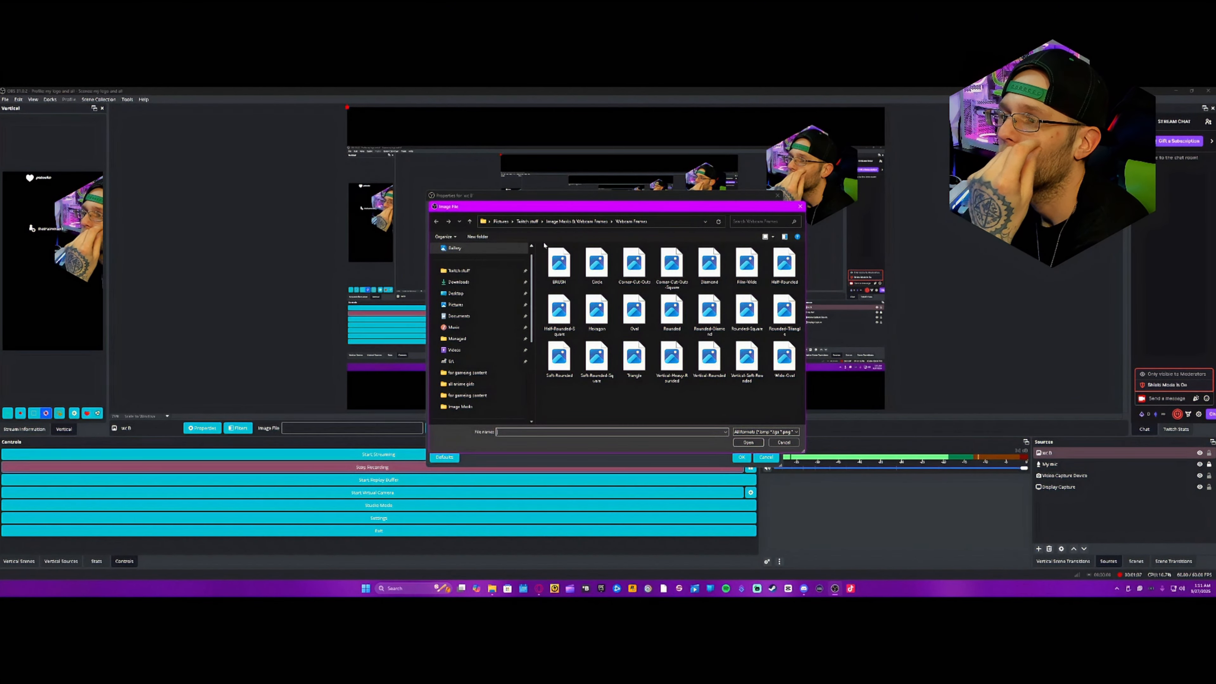
left_click(801, 206)
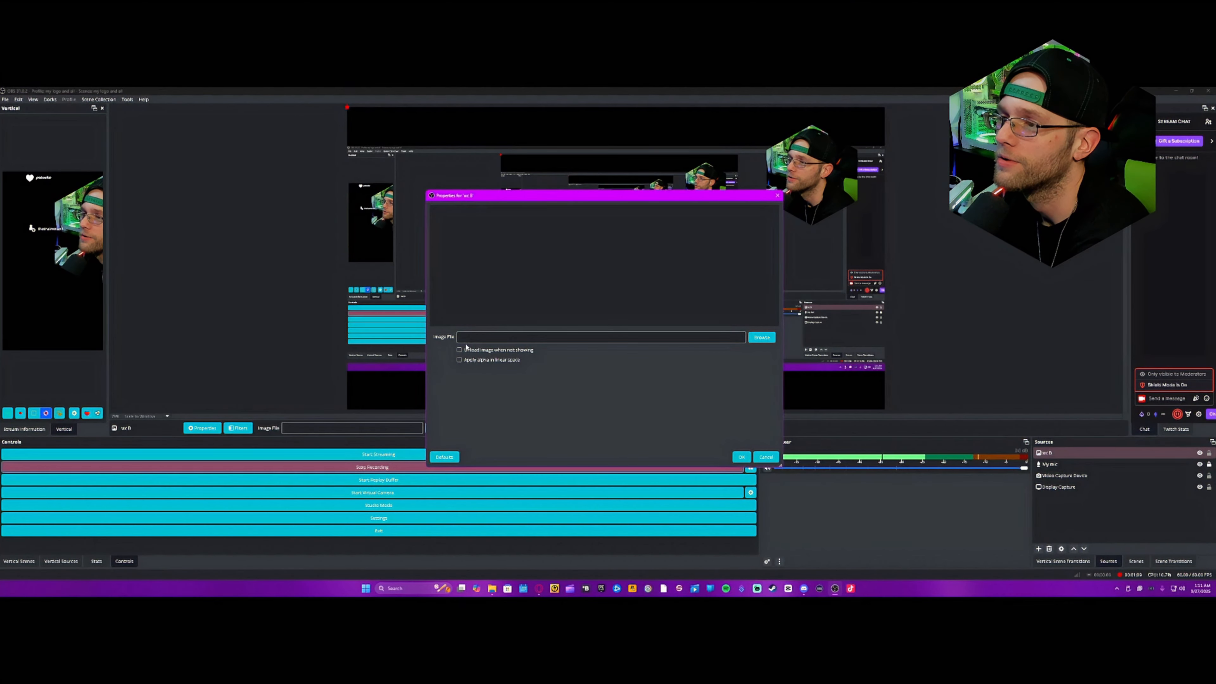
Step: Load Hexagon from Twitch stuff > Image Masks & Webcam Frames > Webcam Frames as the source's image and accept the properties
left_click(761, 337)
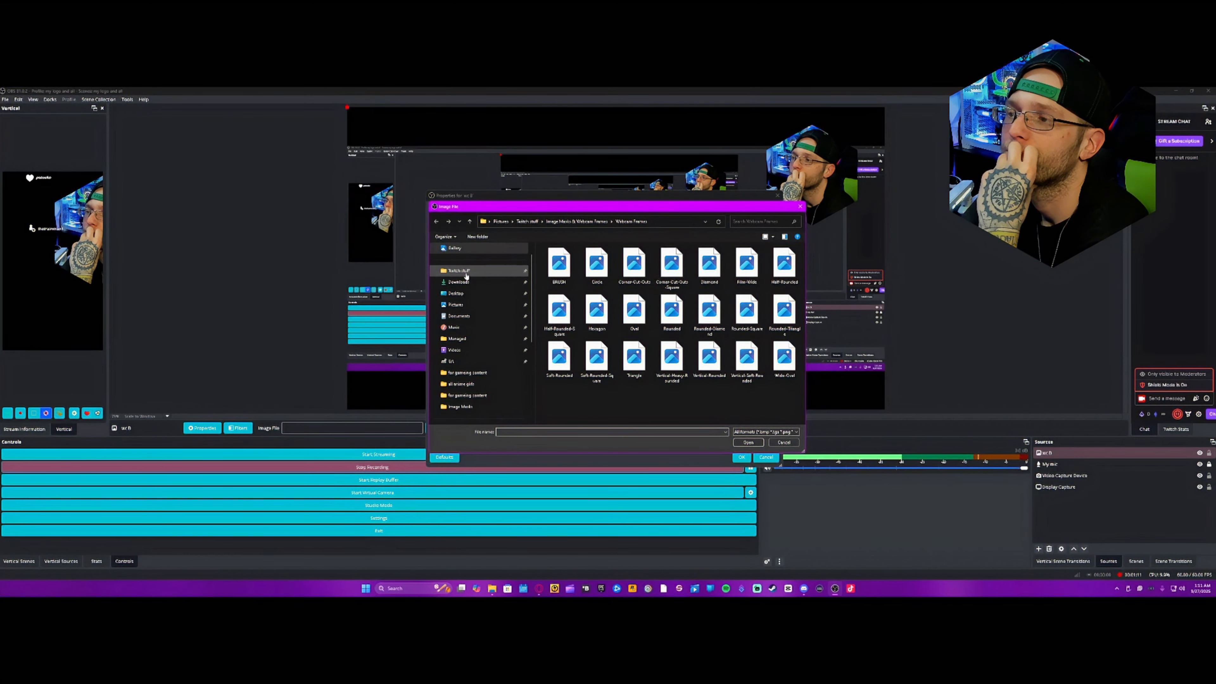
left_click(464, 272)
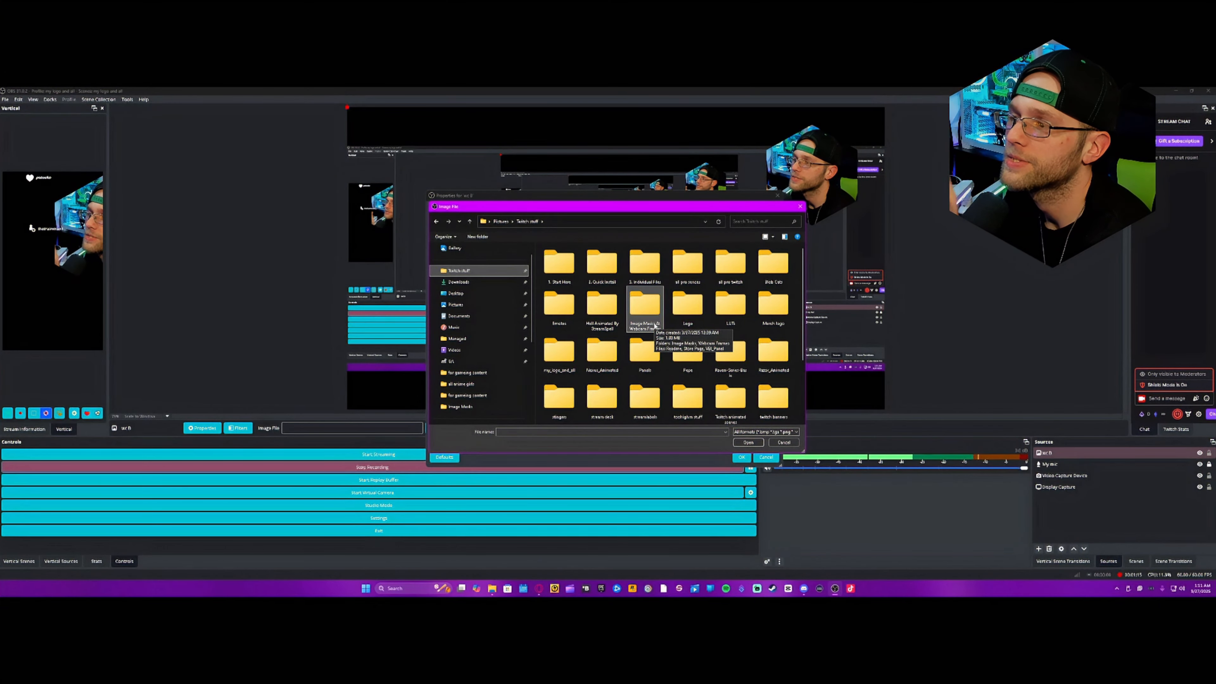
left_click_drag(610, 208, 602, 174)
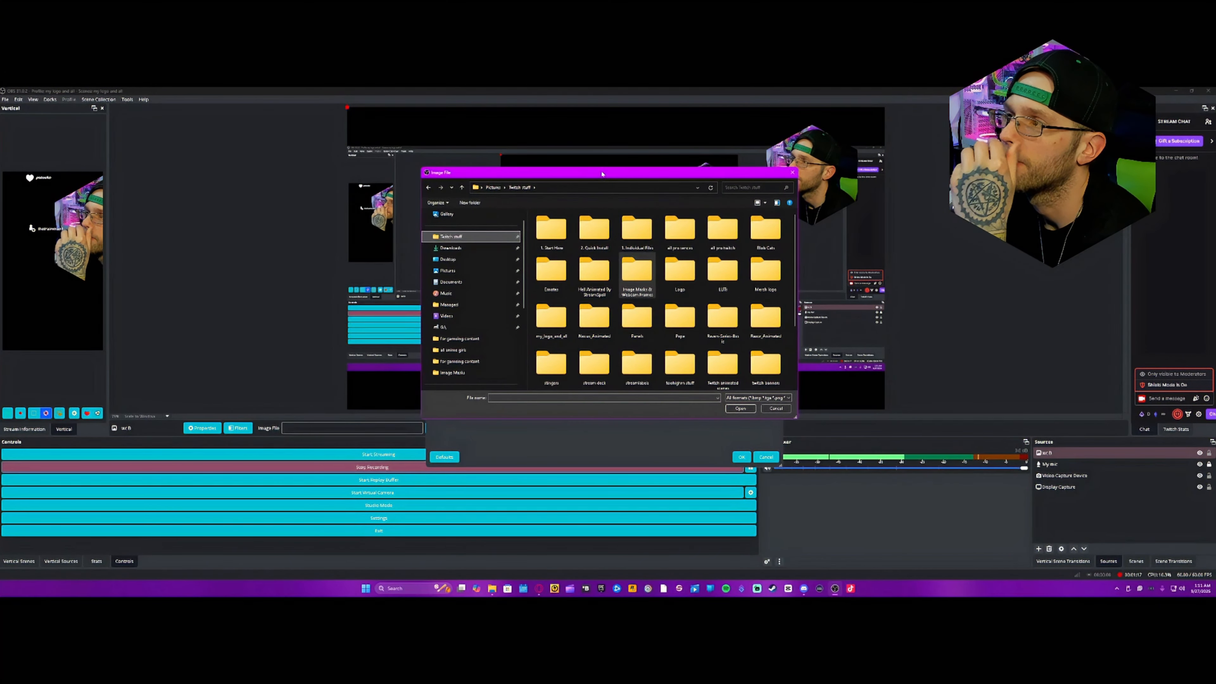
double_click(637, 288)
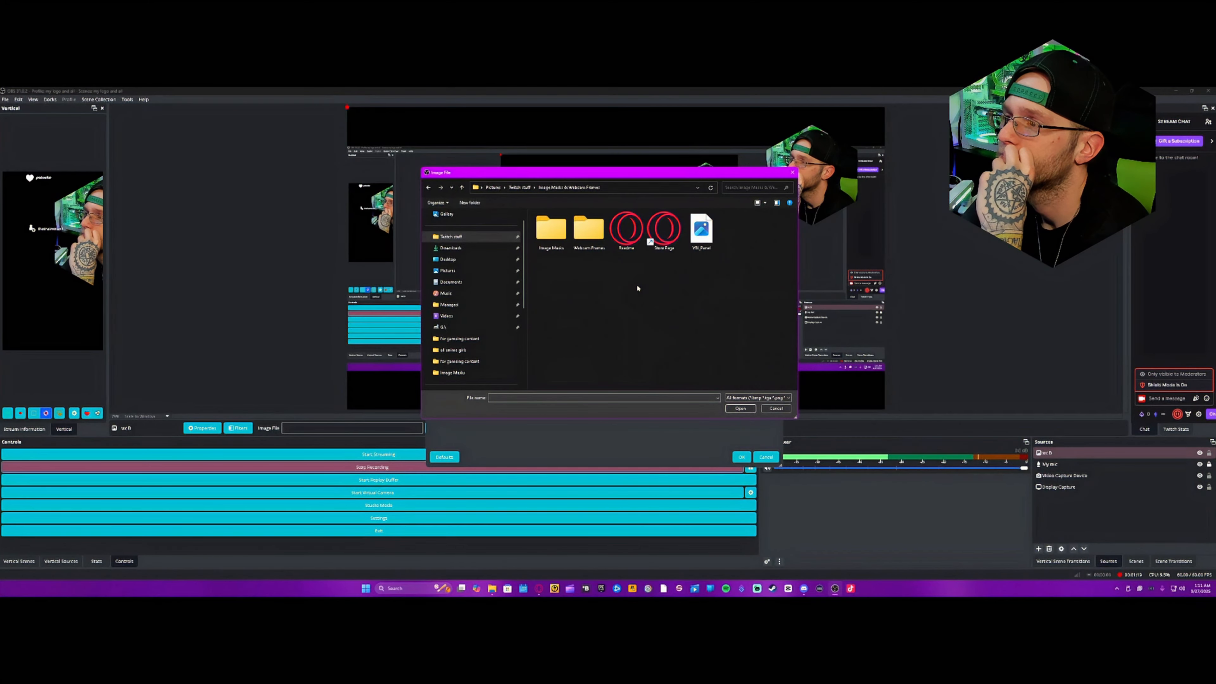
left_click_drag(527, 177, 257, 166)
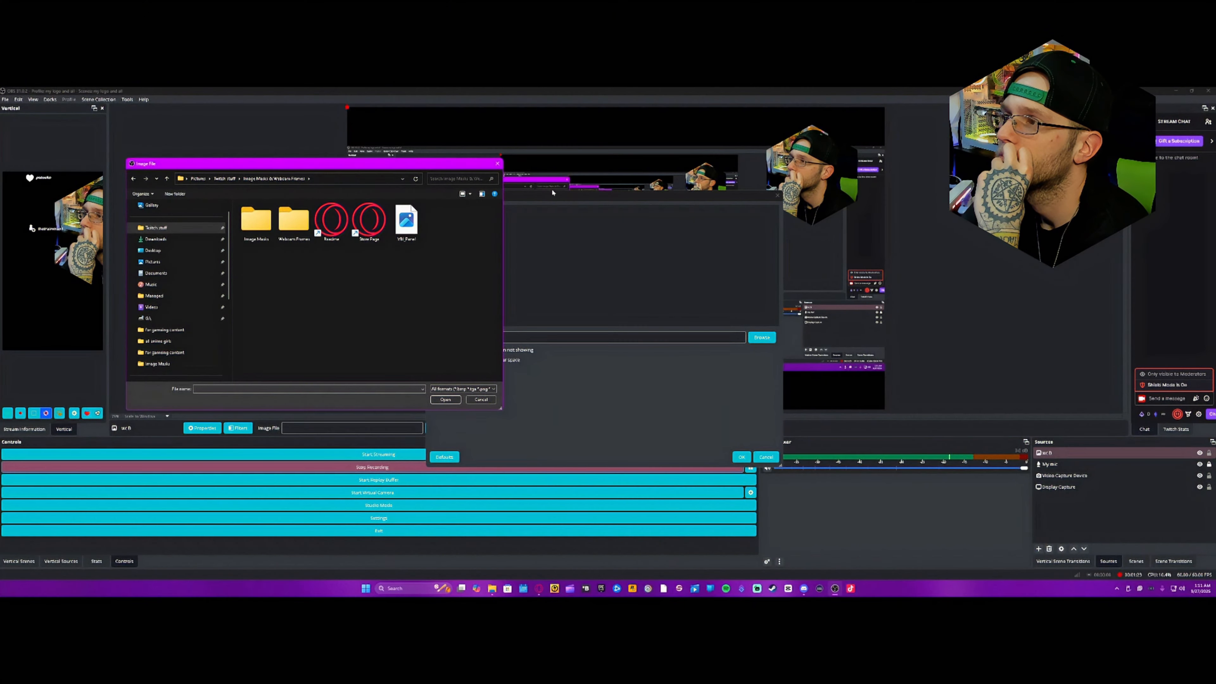
left_click_drag(319, 169, 600, 188)
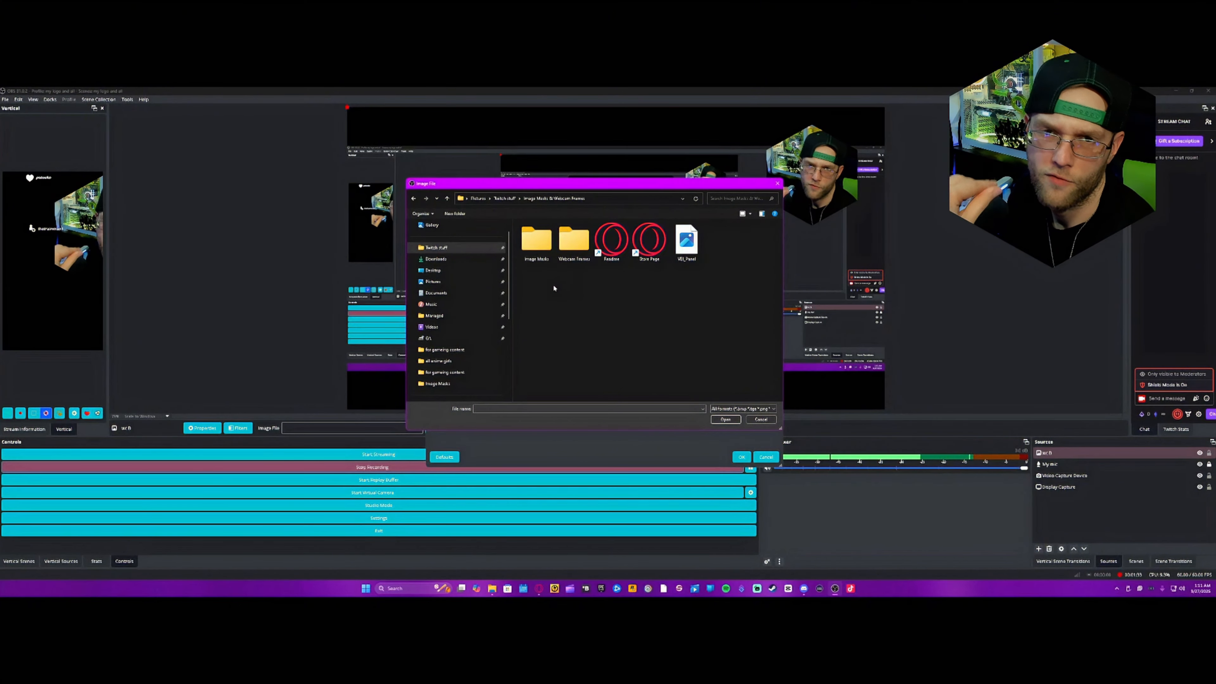
double_click(574, 243)
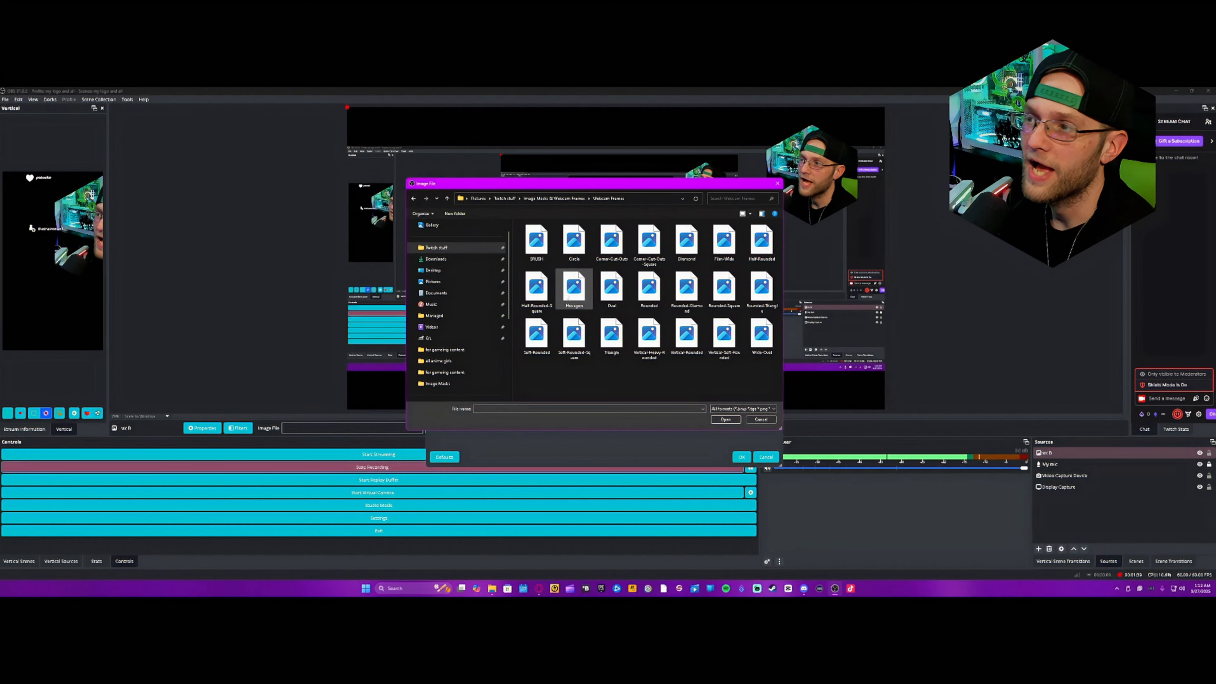
double_click(568, 296)
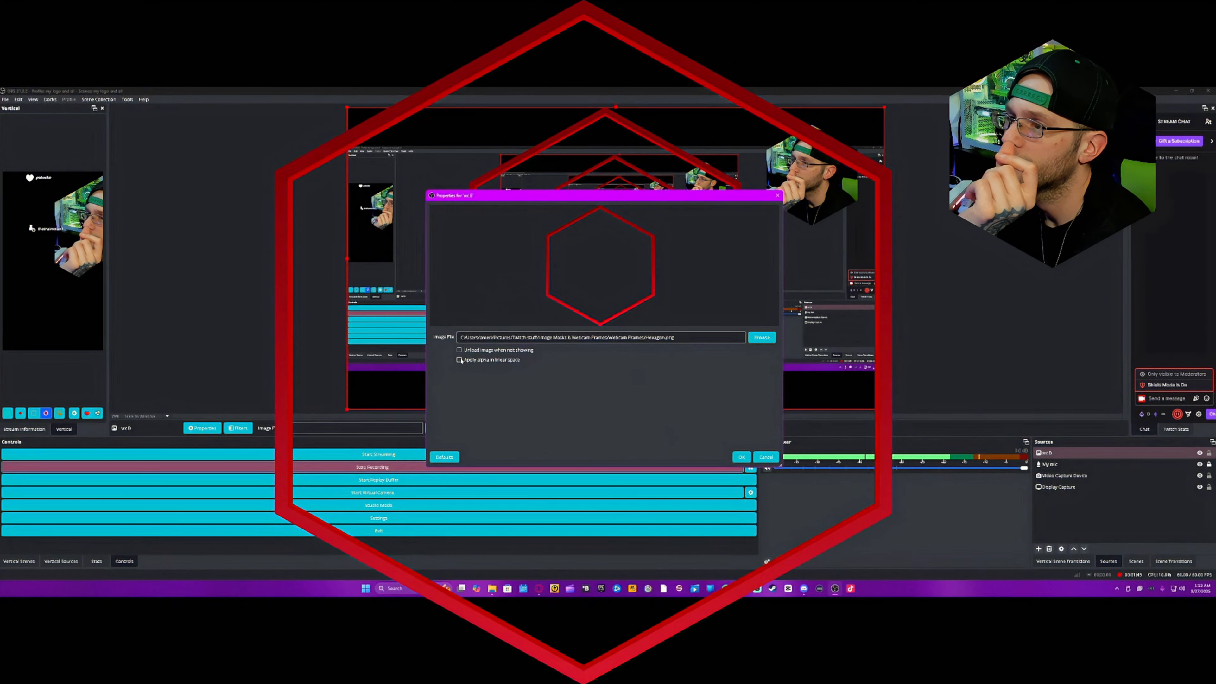
left_click(742, 457)
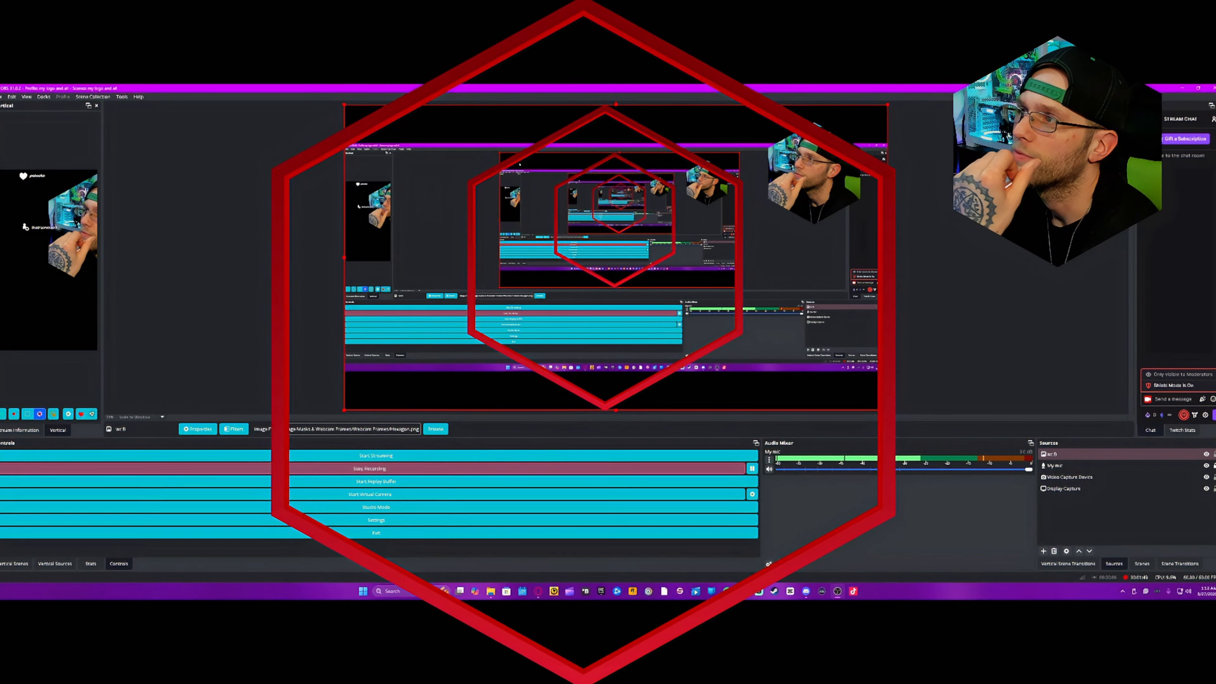
Step: Scale down the red hexagon frame and fit it around the hexagonal webcam in the canvas's upper-right corner
left_click_drag(345, 105, 607, 258)
left_click_drag(759, 337, 835, 187)
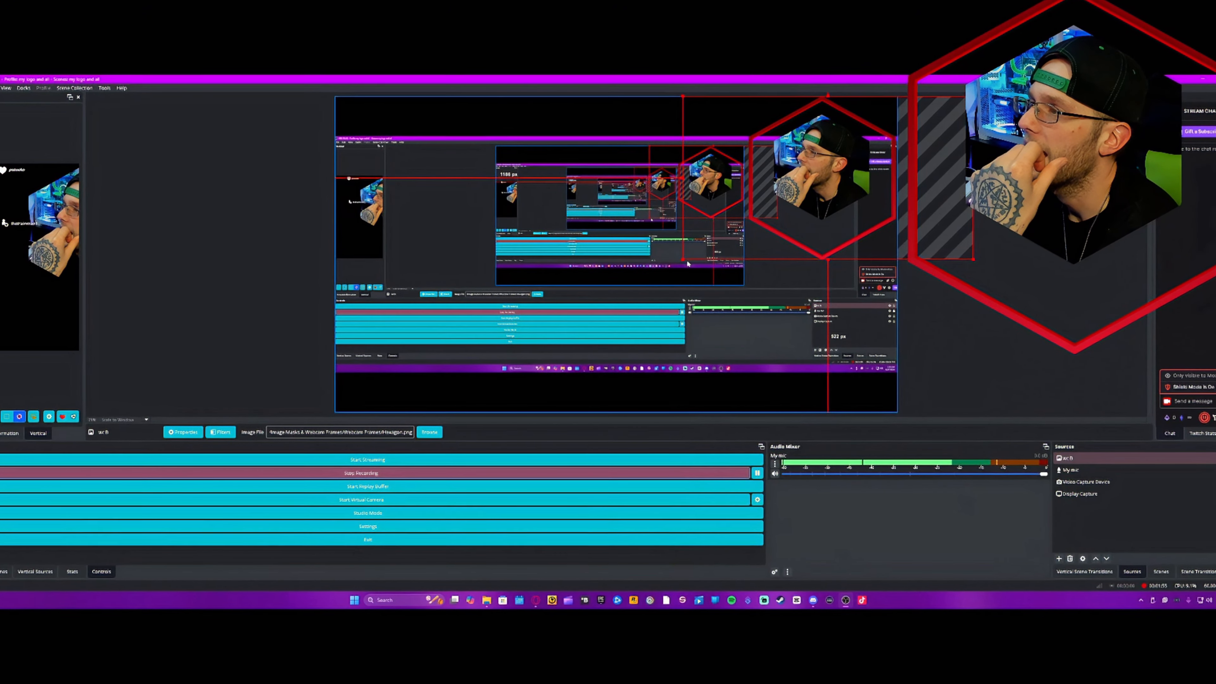
left_click_drag(758, 196, 784, 178)
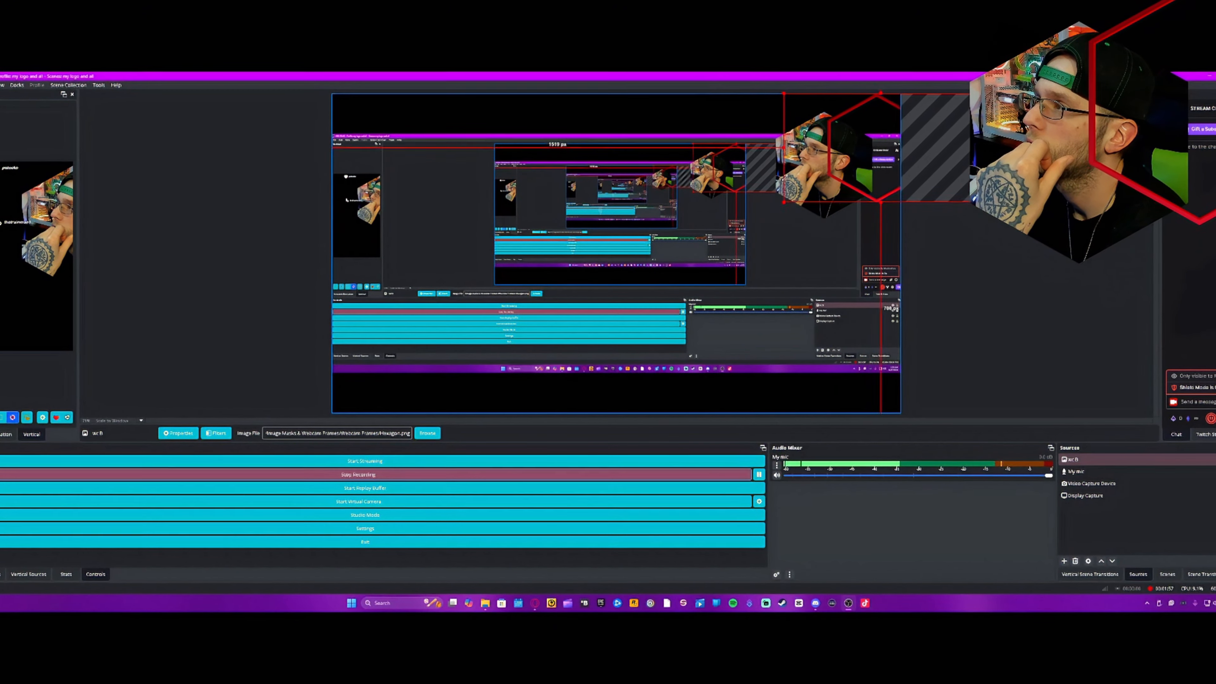
left_click_drag(870, 157, 861, 162)
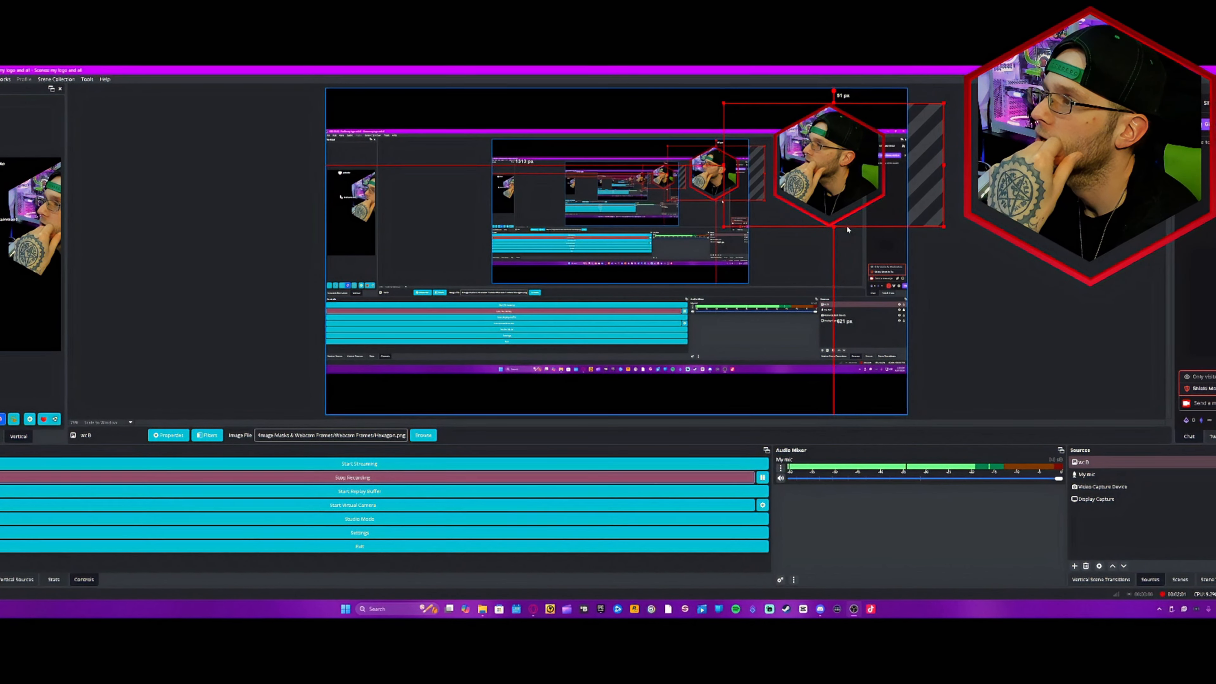
left_click_drag(838, 220, 815, 182)
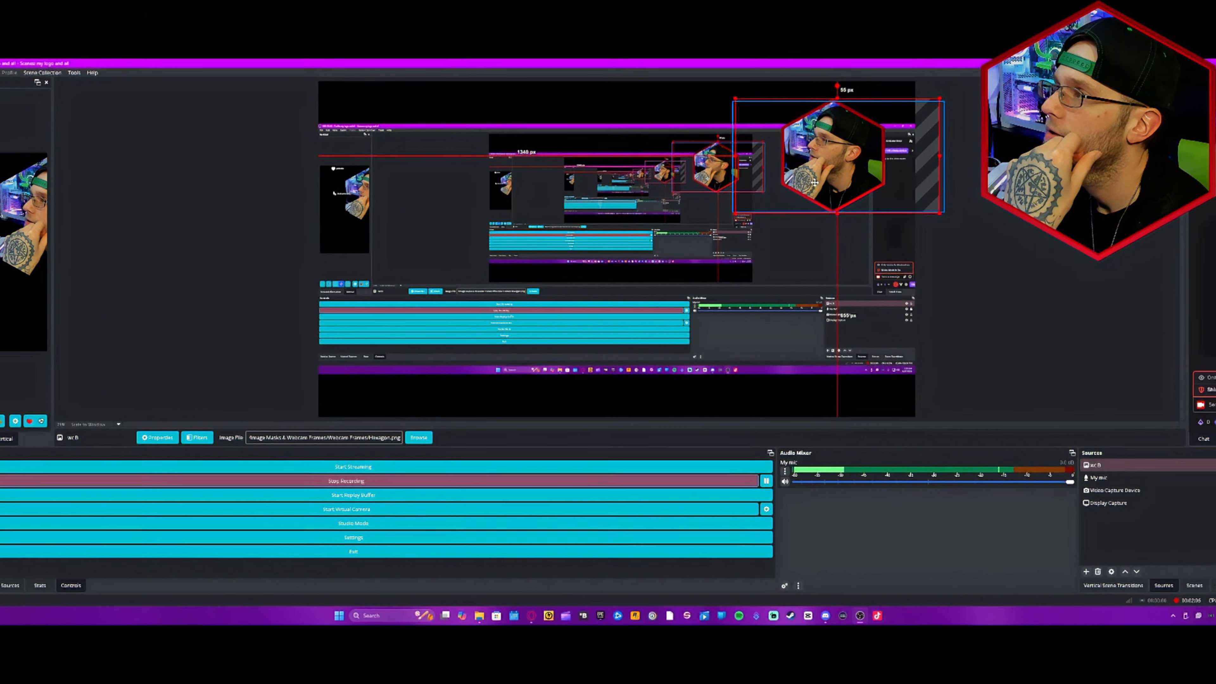
left_click(970, 288)
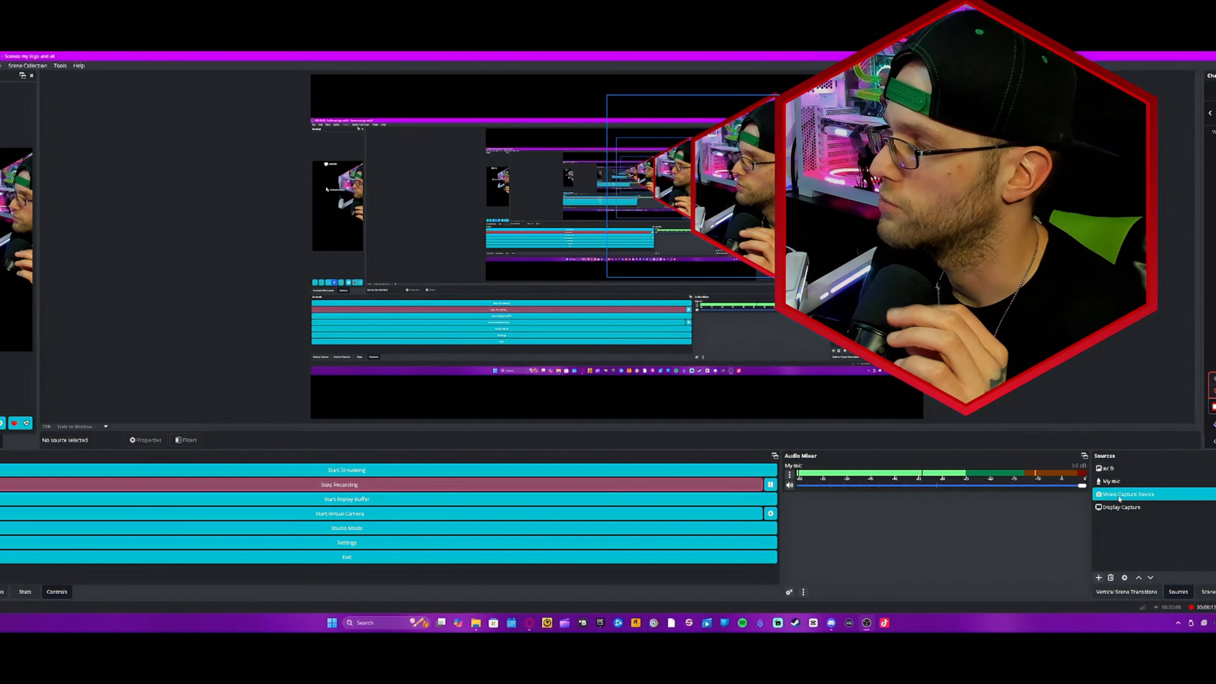
Step: Add a Color Correction filter with its default name to the hexagon frame's image source
right_click(1116, 473)
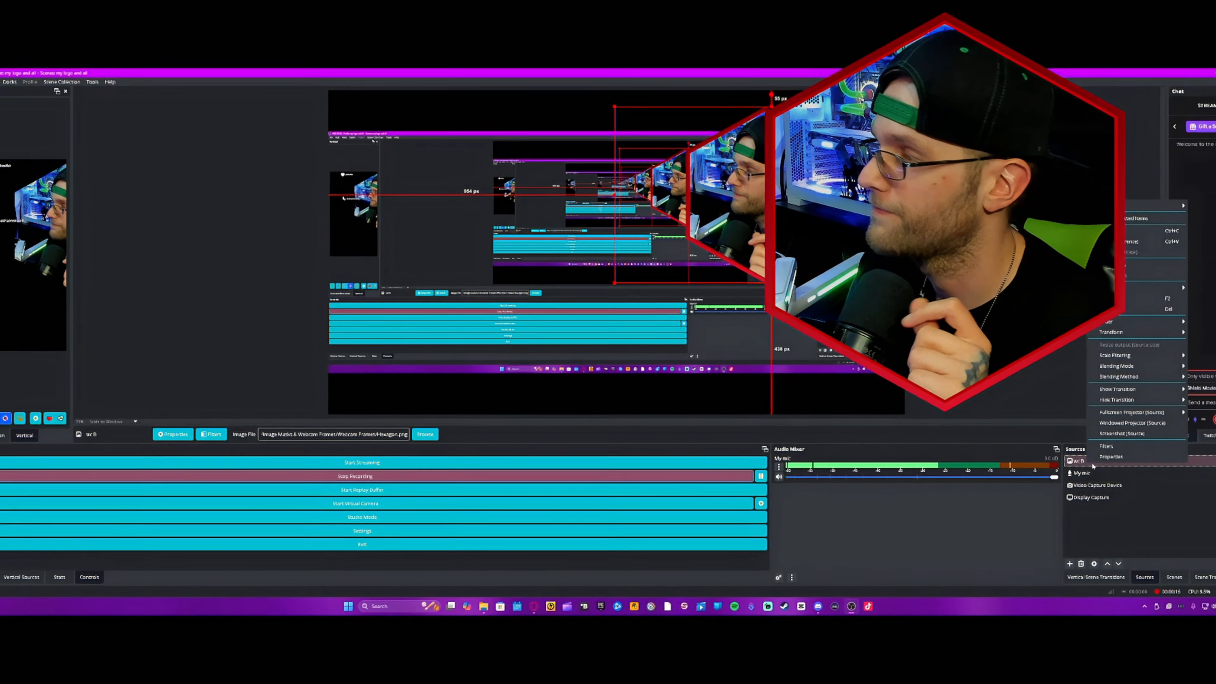
left_click(1106, 446)
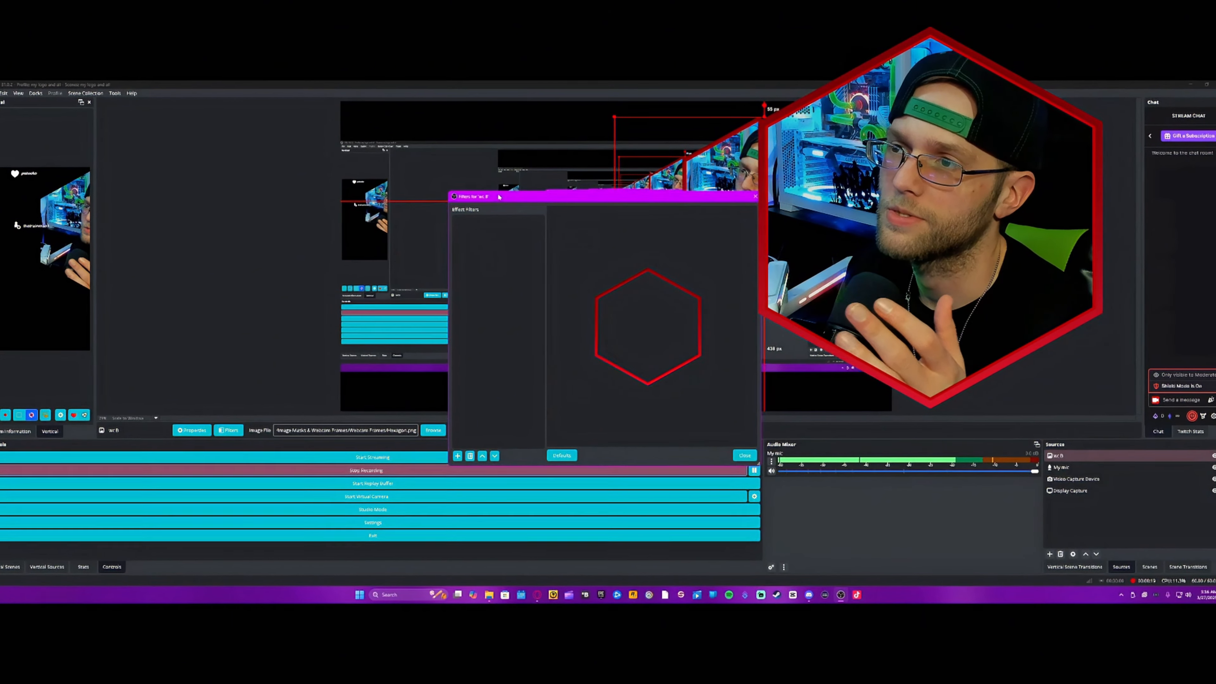
left_click_drag(498, 196, 495, 174)
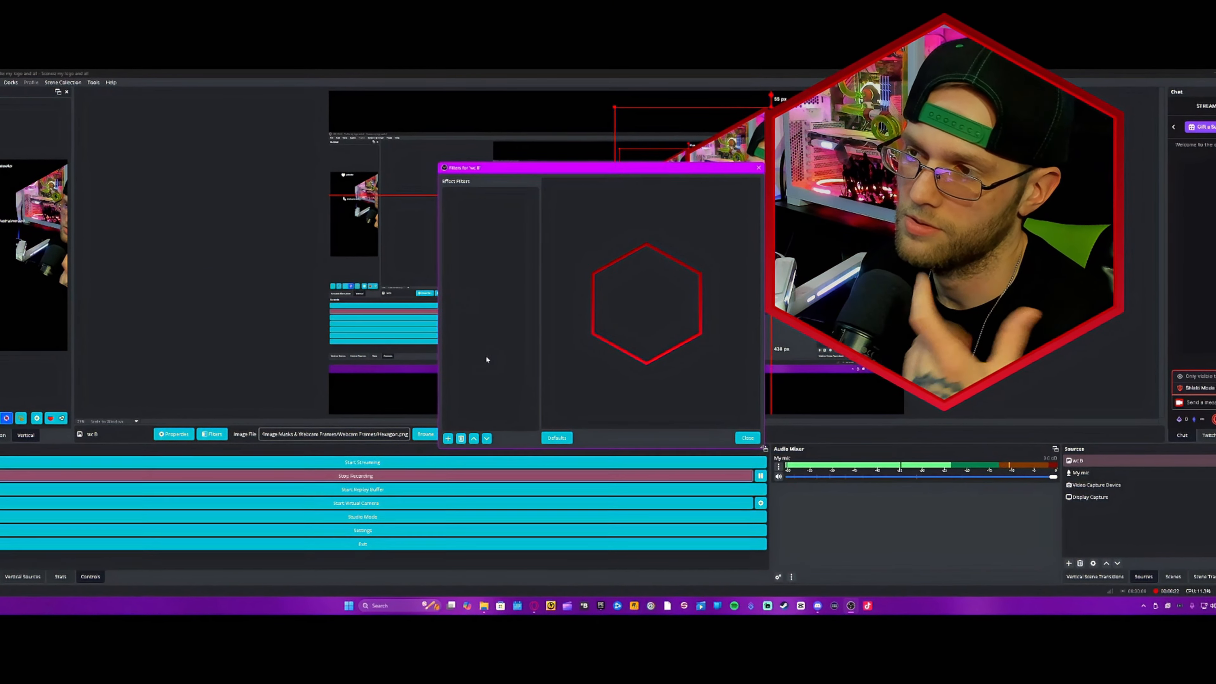
left_click(441, 442)
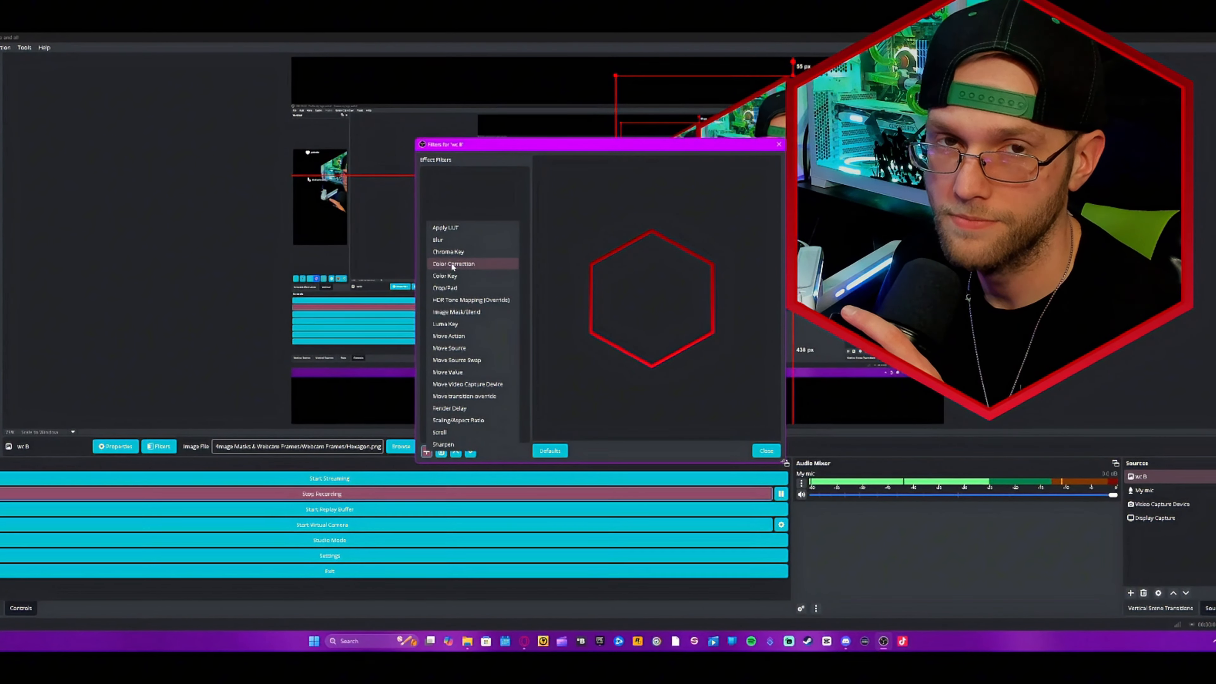
left_click(452, 264)
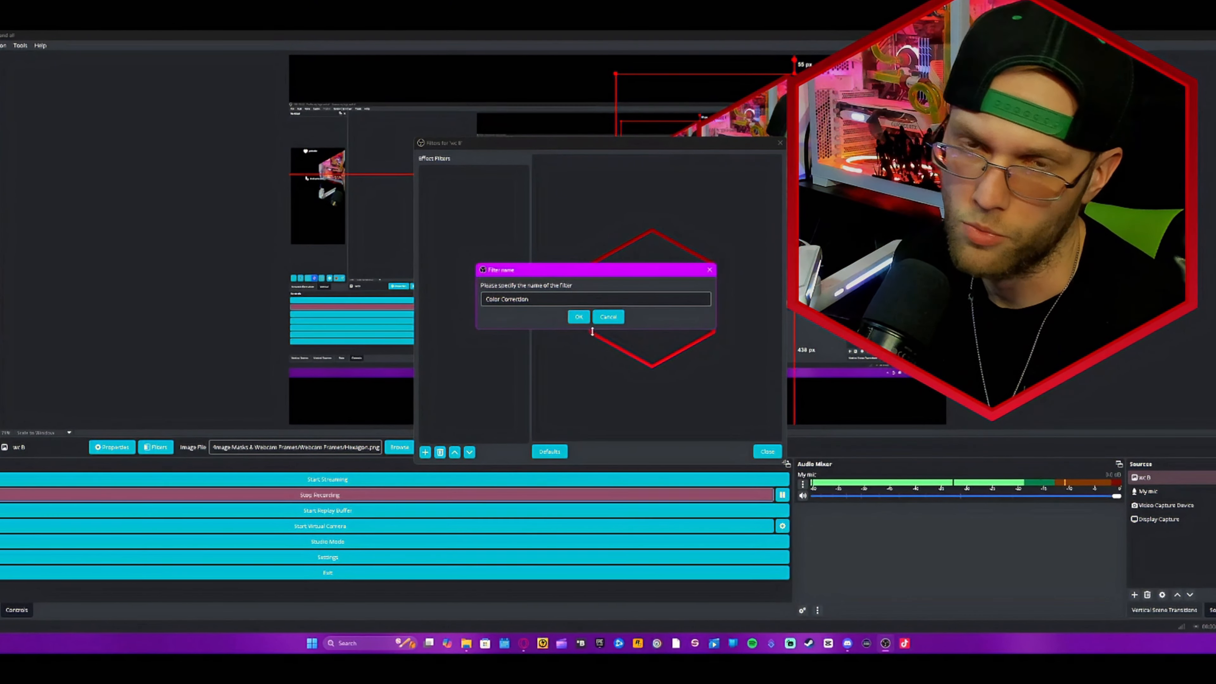
left_click(579, 318)
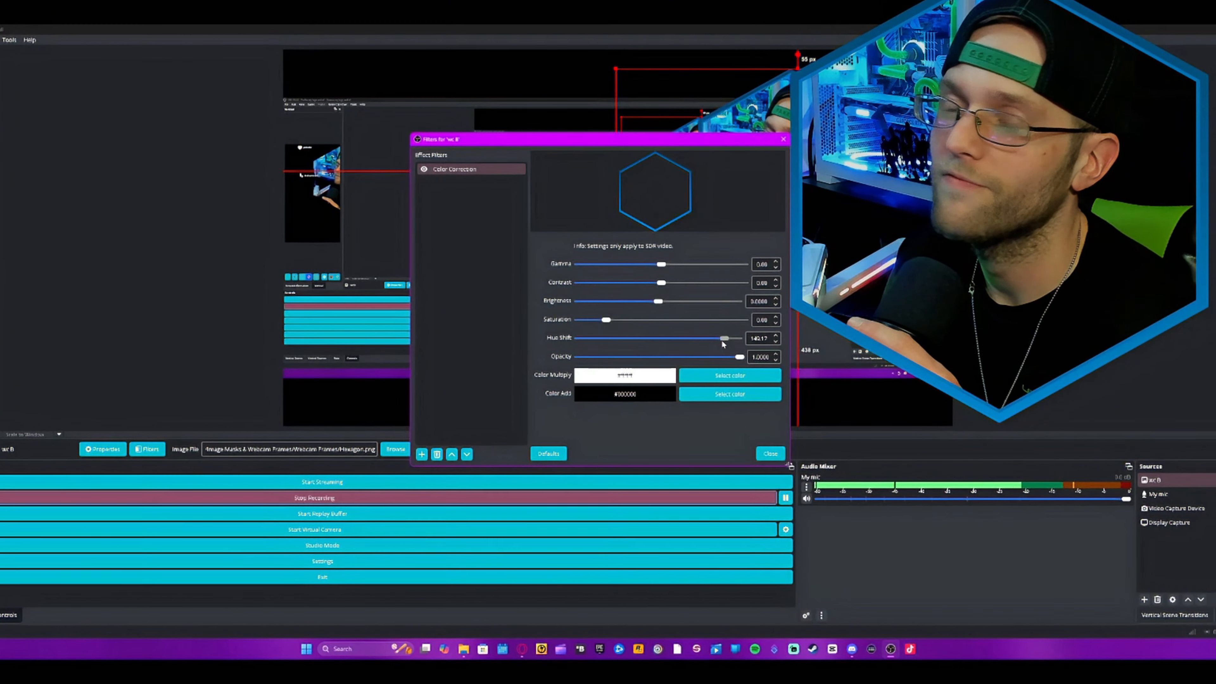
Step: Recolour the frame with Hue Shift, trying purple before settling on cyan, and raise its Gamma slightly
left_click_drag(723, 341, 698, 344)
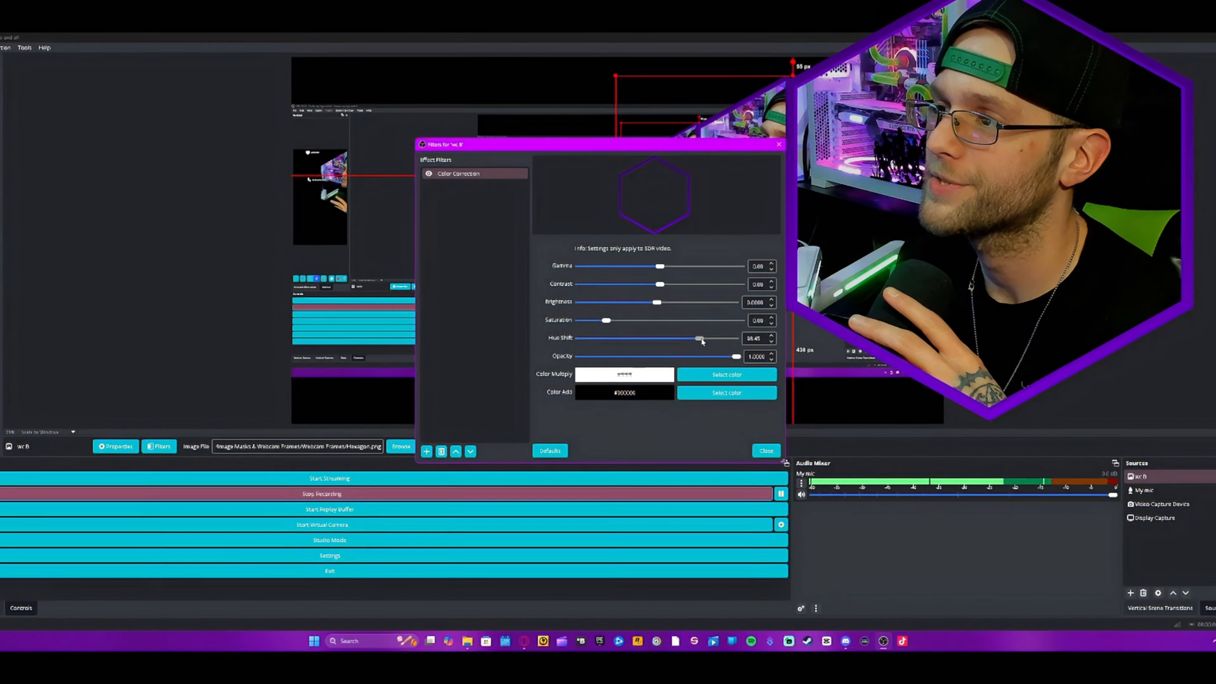
left_click_drag(660, 344, 725, 349)
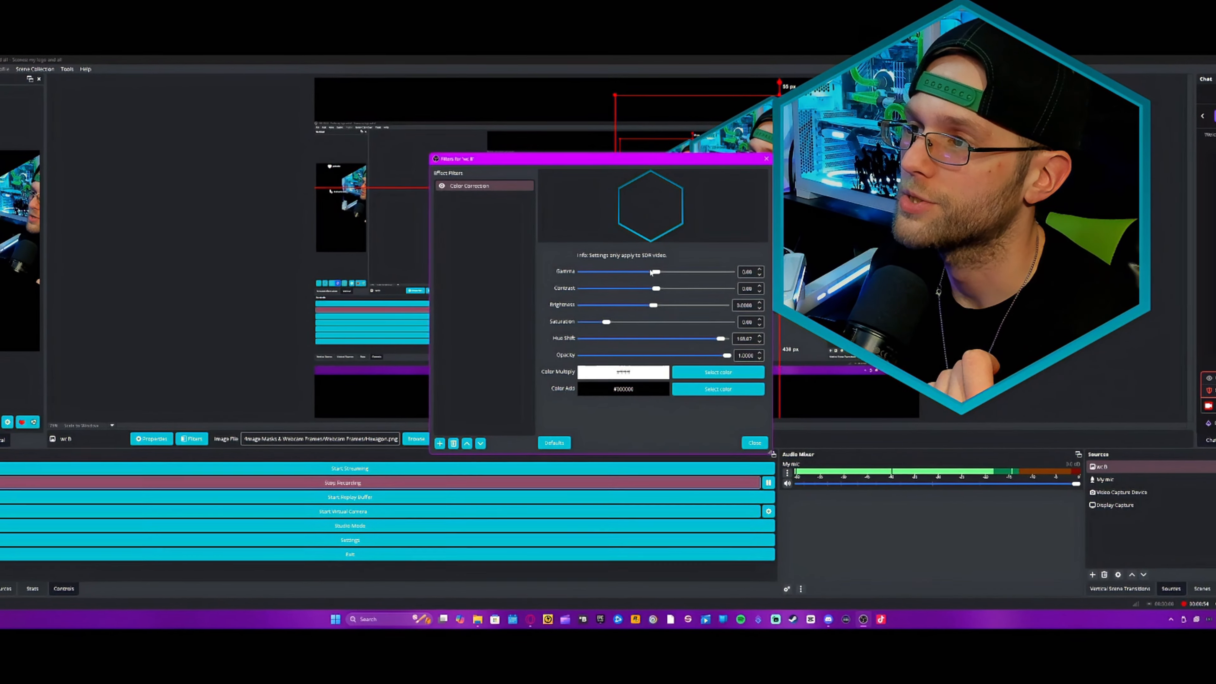
left_click_drag(651, 272, 660, 300)
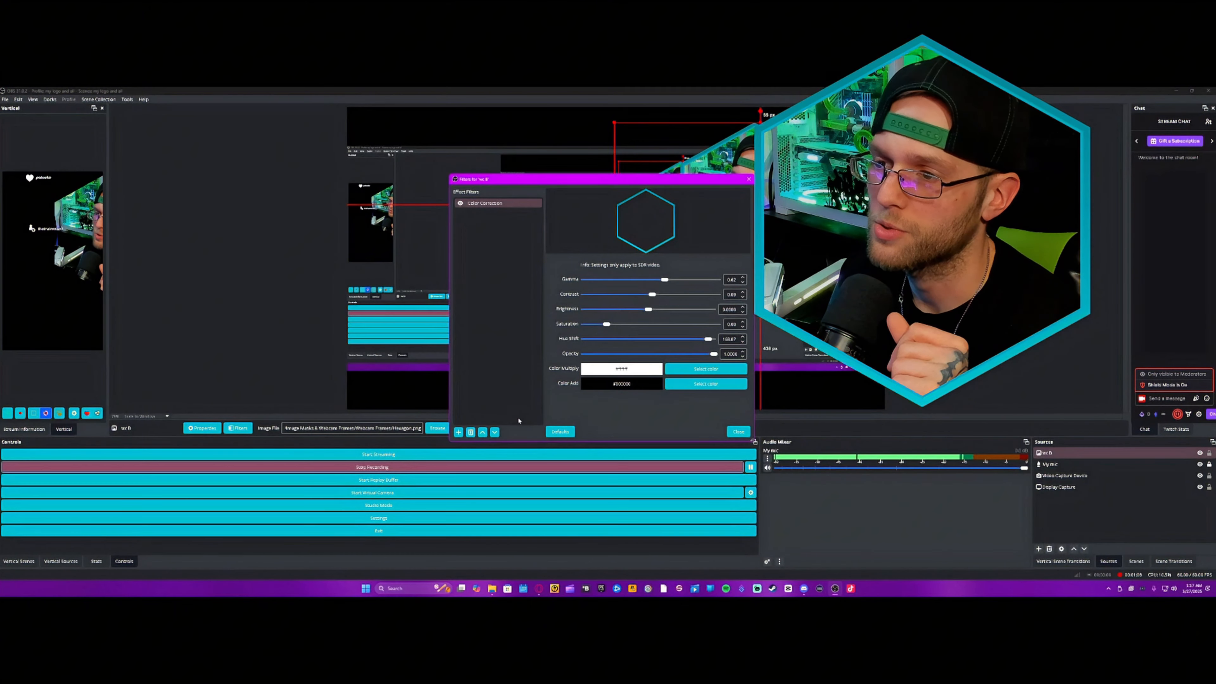
Step: Remove the Color Correction filter from the frame source and close its filters window
left_click(471, 432)
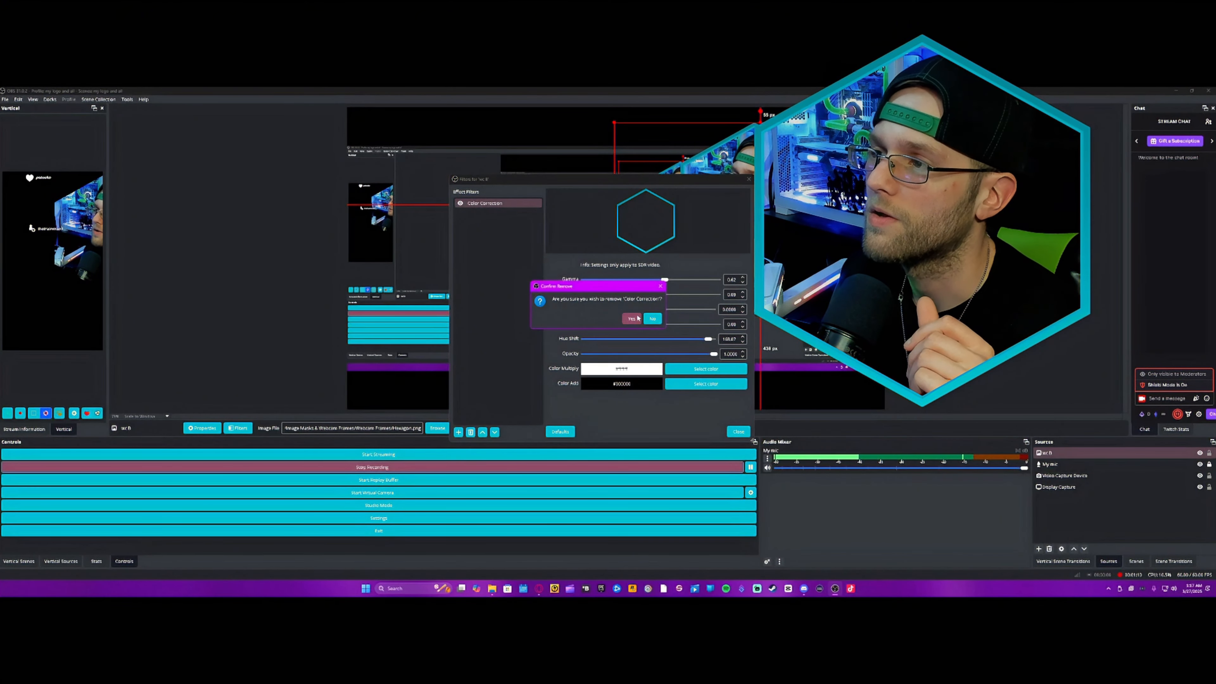
left_click(633, 319)
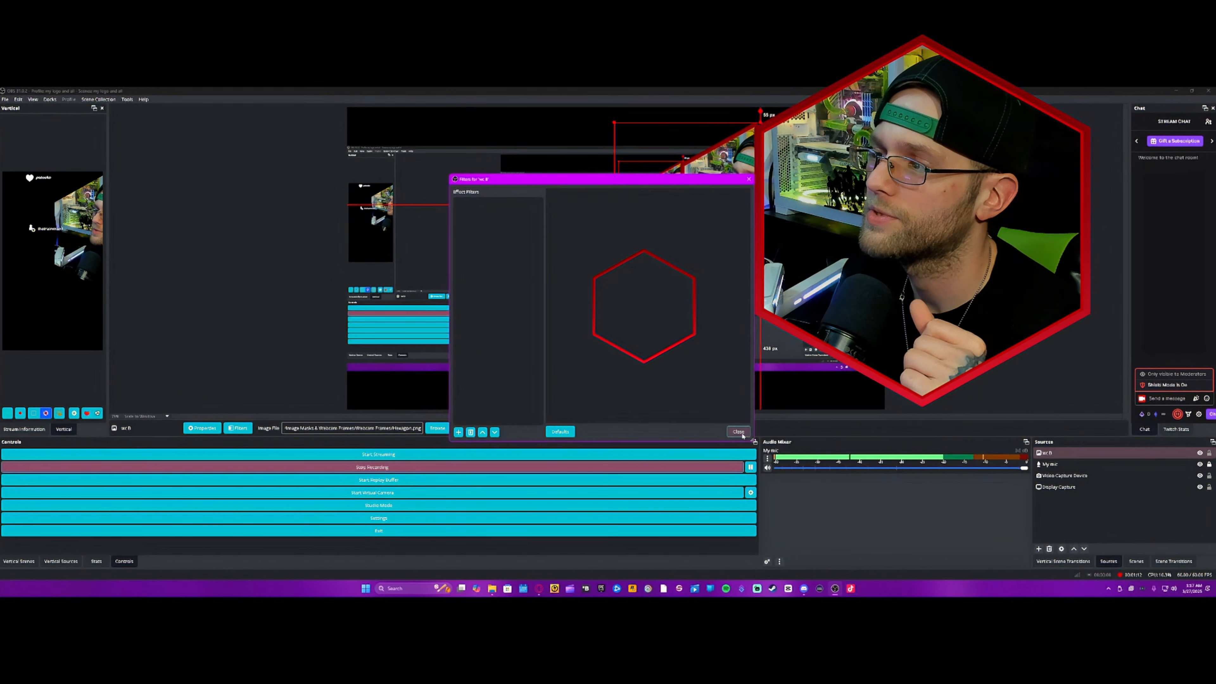
left_click(738, 432)
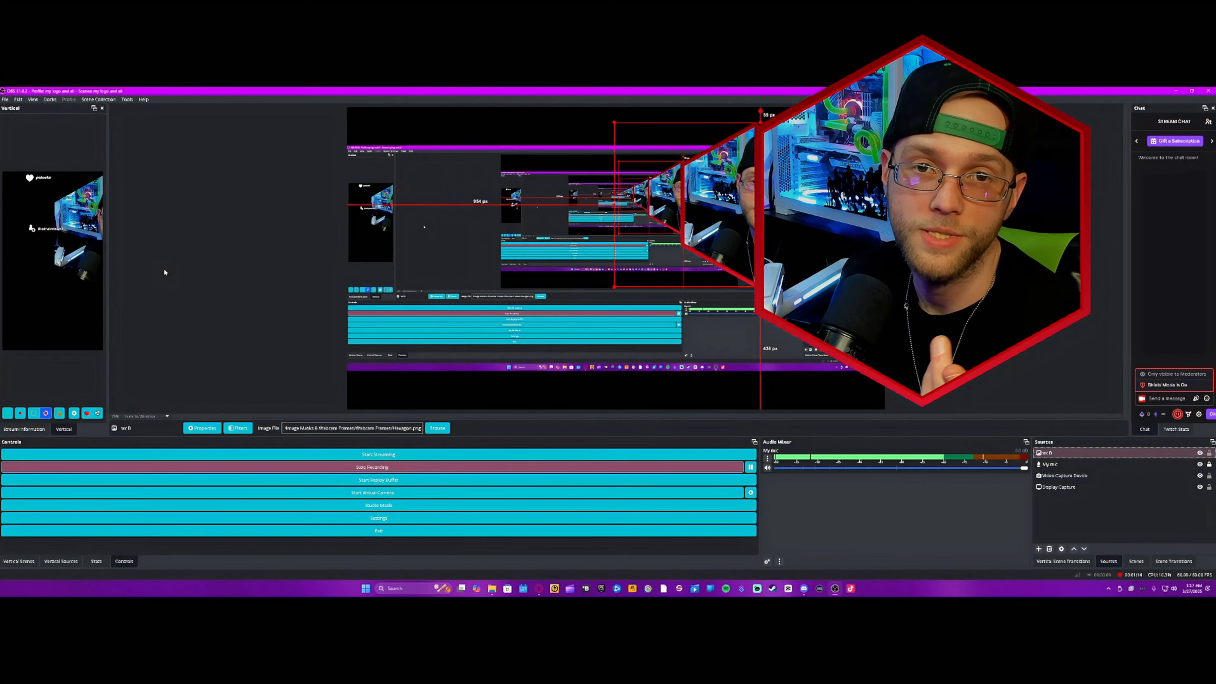
Step: Stop the recording
left_click(325, 468)
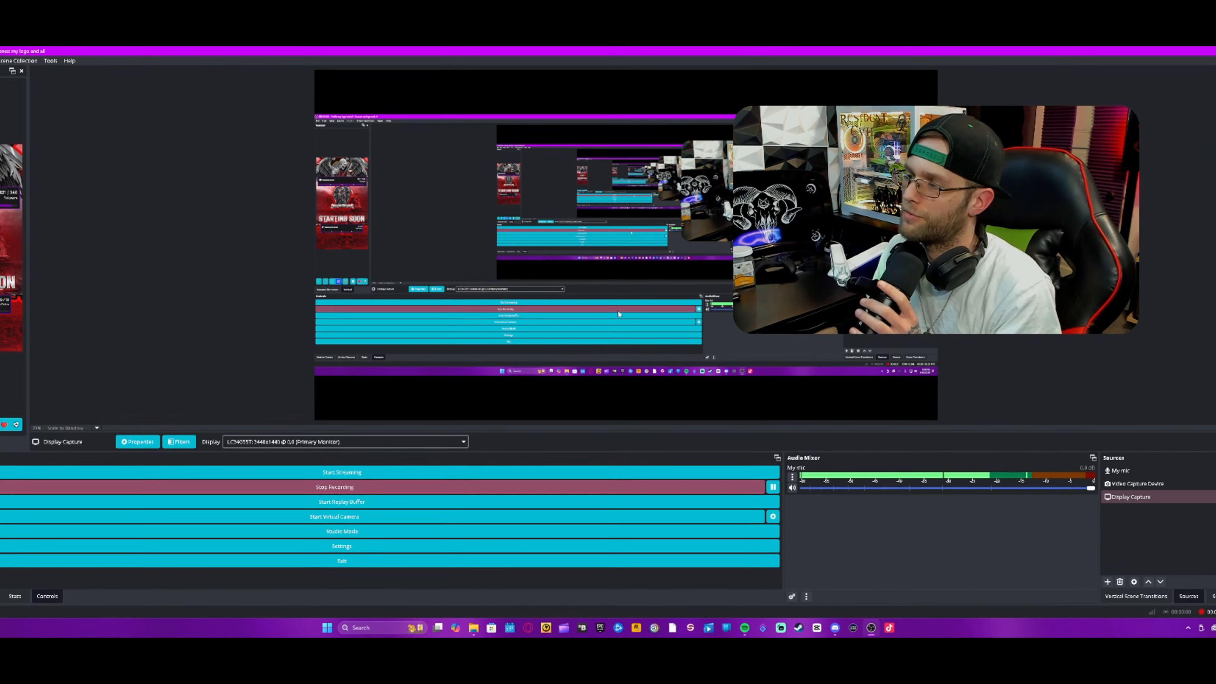
Step: Add an image source named "shadow" and load the Soft Rounded picture from the Image Masks folder into it
left_click(1111, 494)
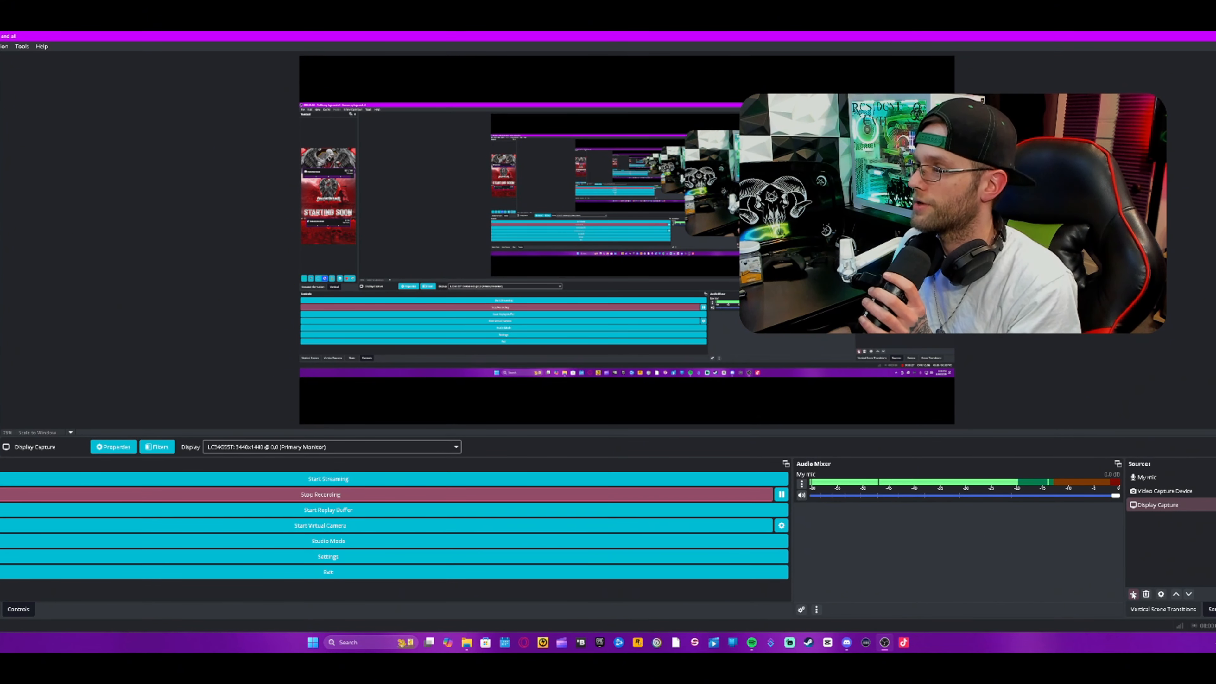
left_click(1132, 594)
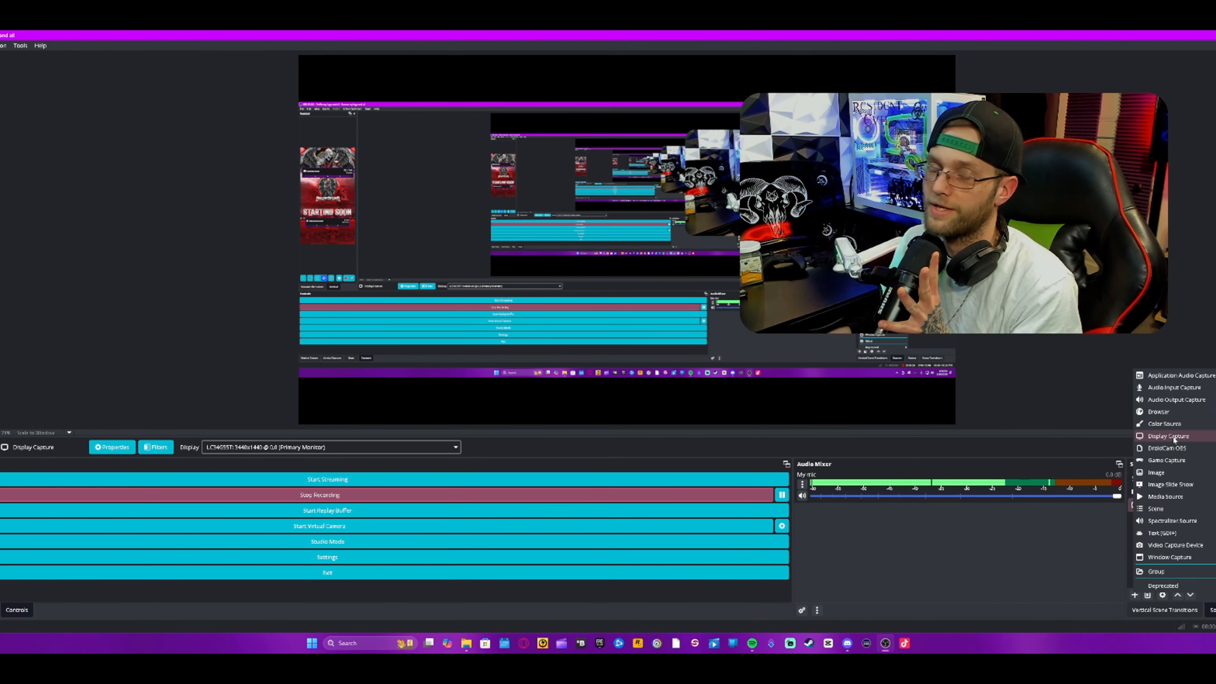
left_click(1159, 473)
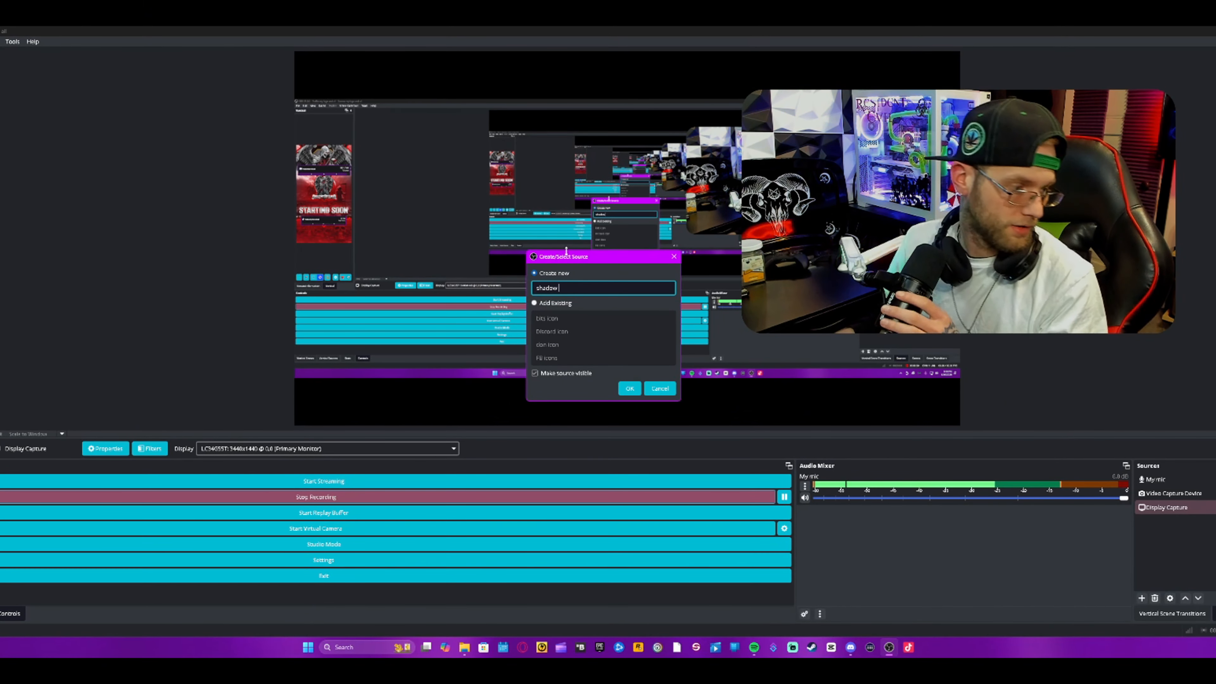
left_click(625, 388)
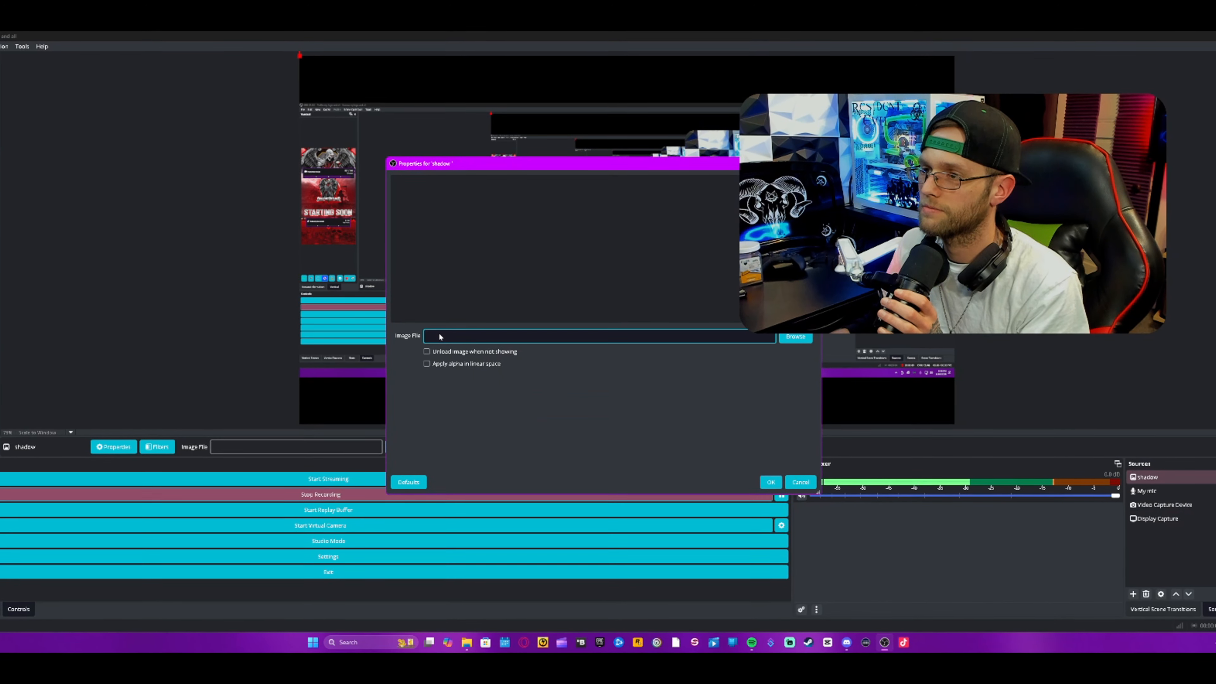
left_click(796, 337)
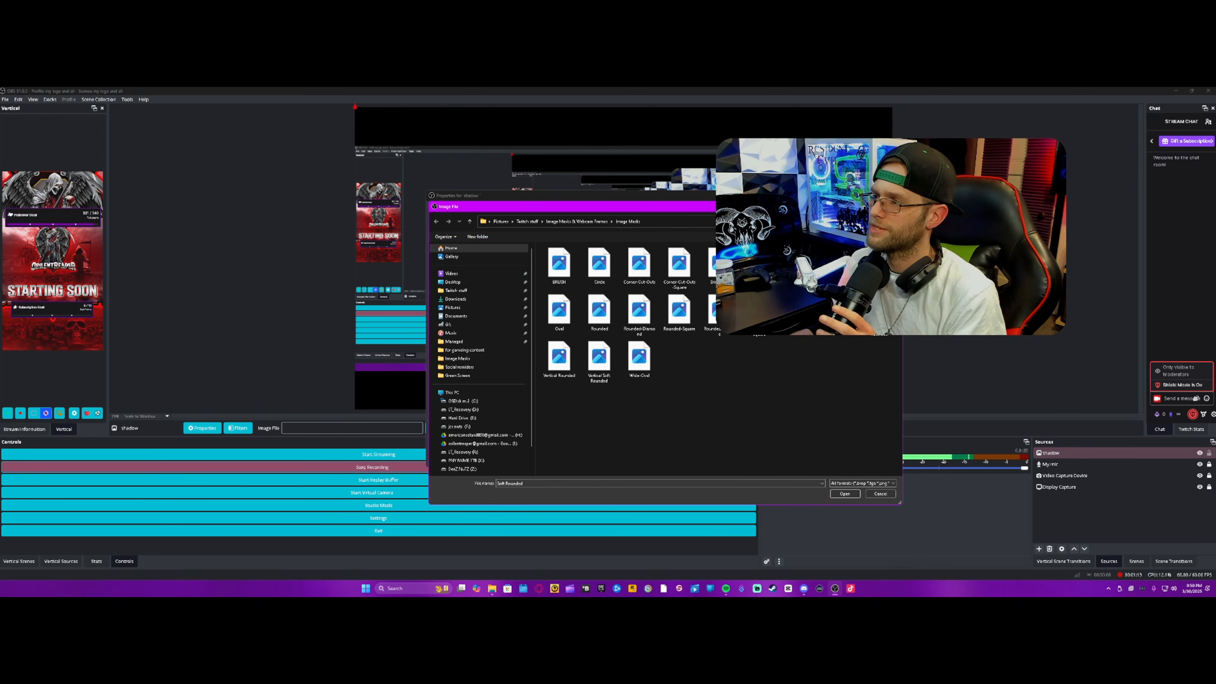
double_click(713, 264)
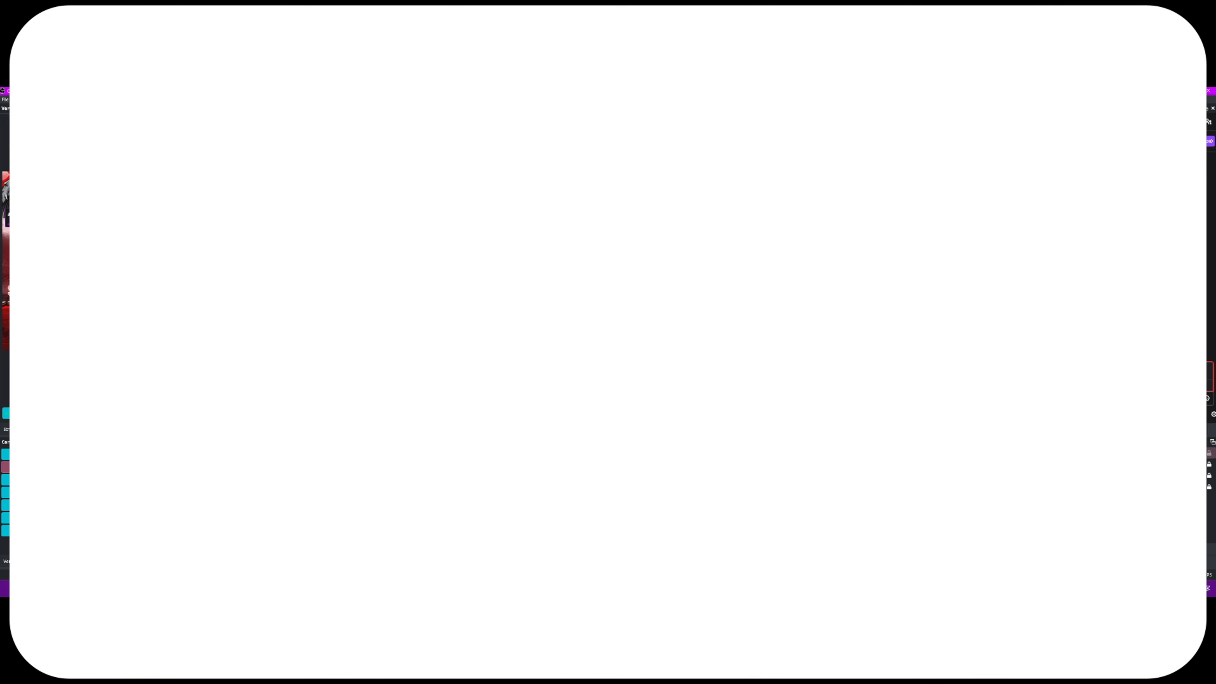
Step: Scale the white shadow image down to slightly smaller than the webcam and place it beside the webcam in the preview
left_click_drag(892, 108, 531, 311)
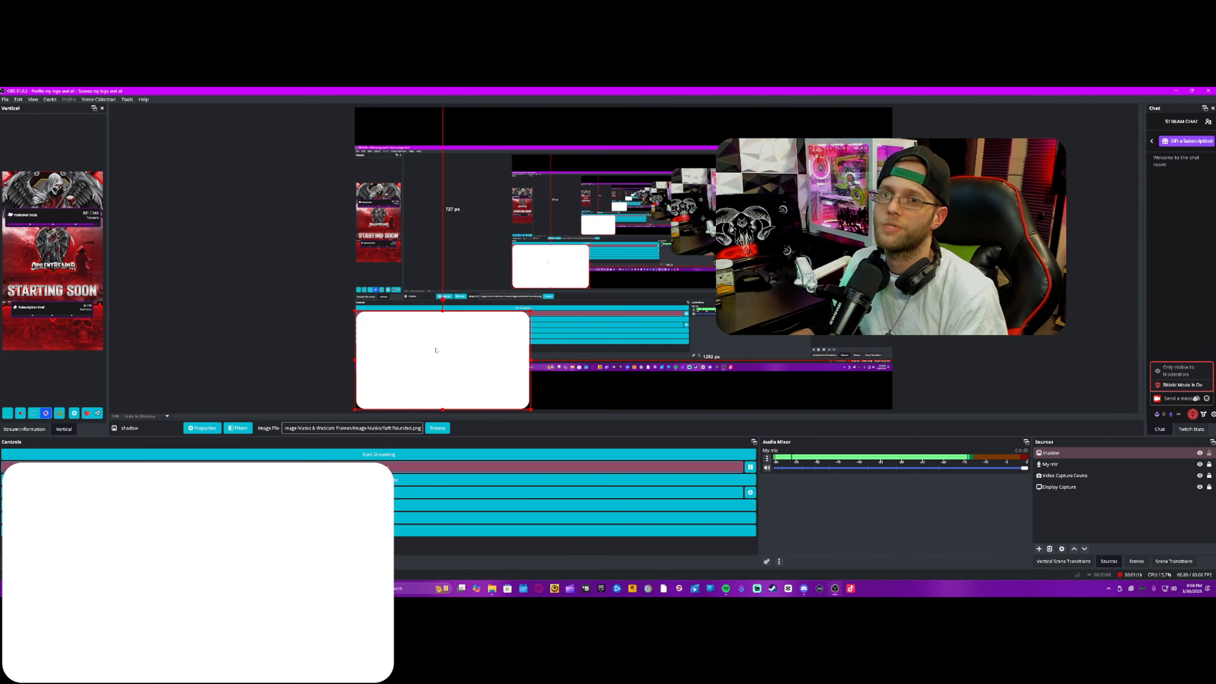
left_click_drag(435, 350, 524, 242)
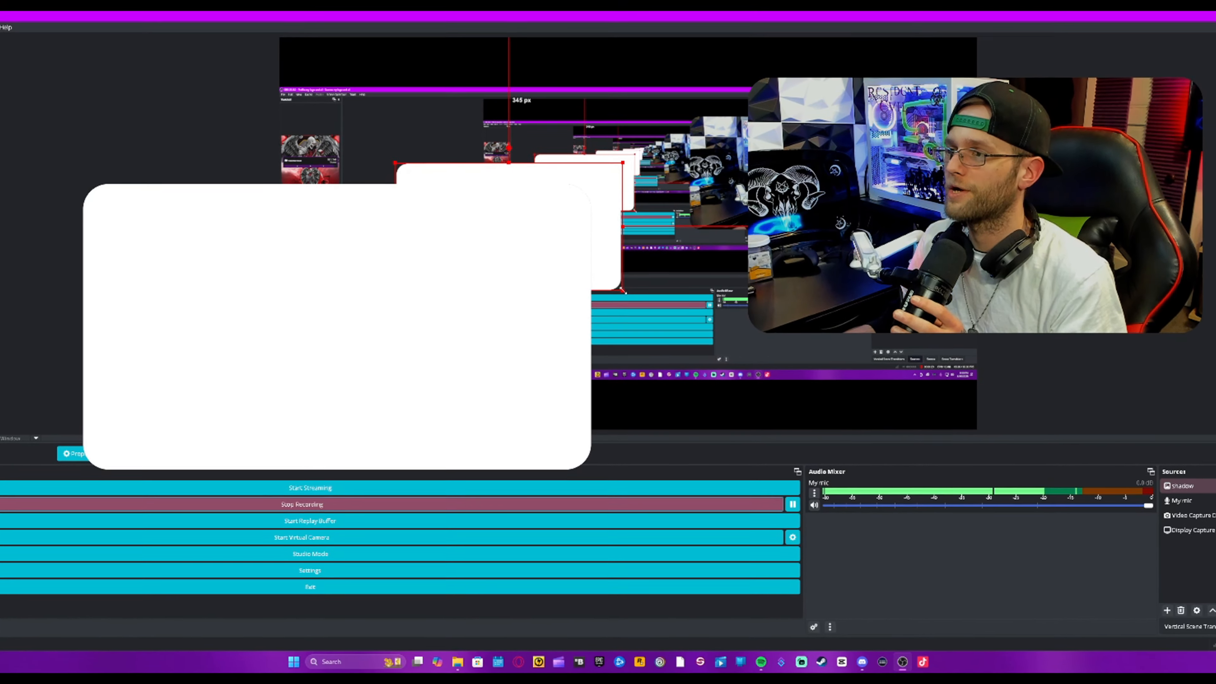
left_click_drag(622, 293, 594, 213)
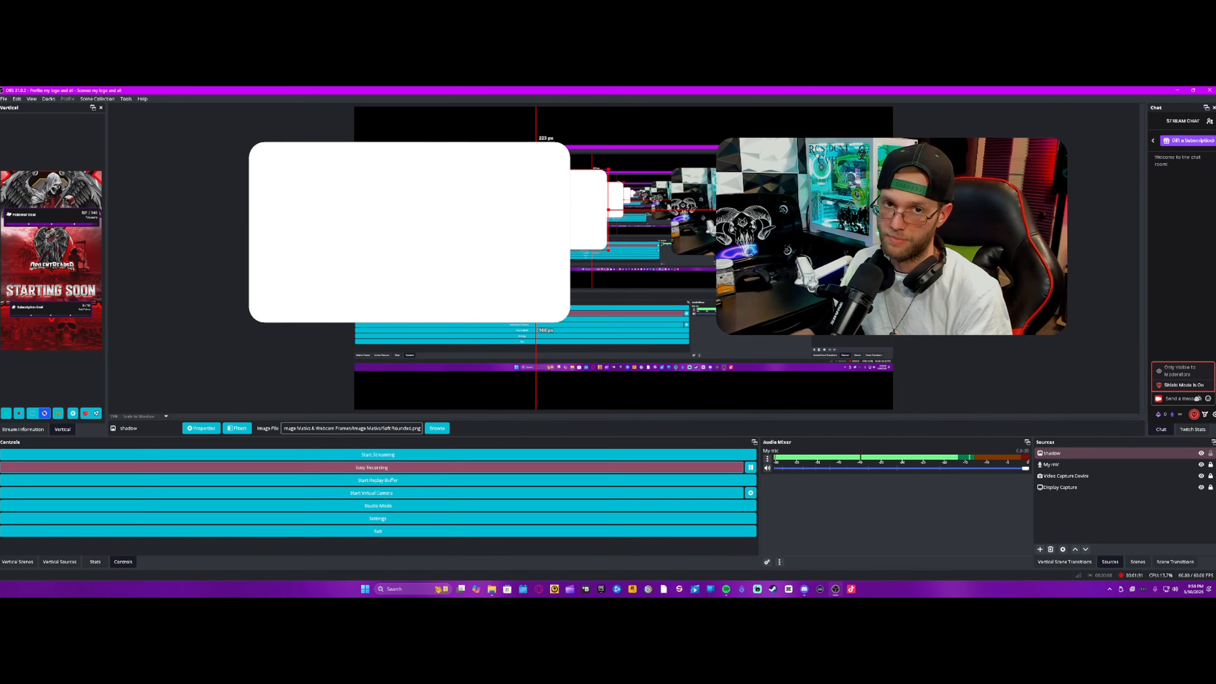
Step: Add a Color Correction filter with its default name to the shadow source
left_click(1072, 457)
right_click(1059, 459)
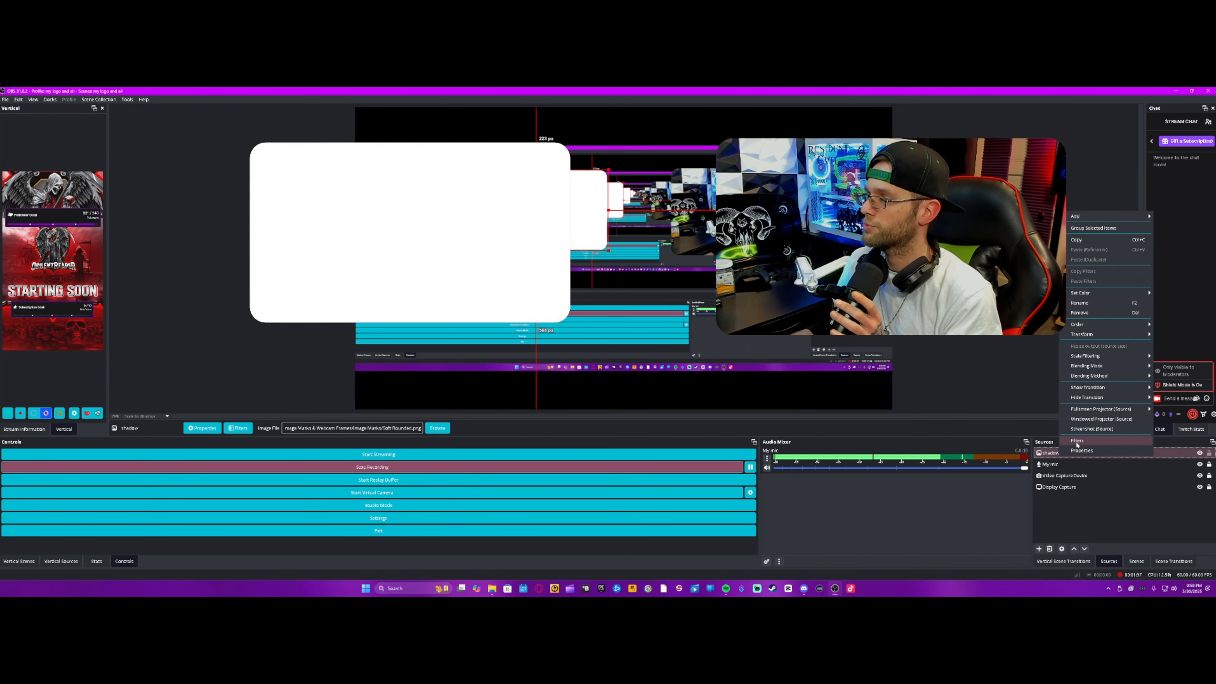
left_click(1078, 441)
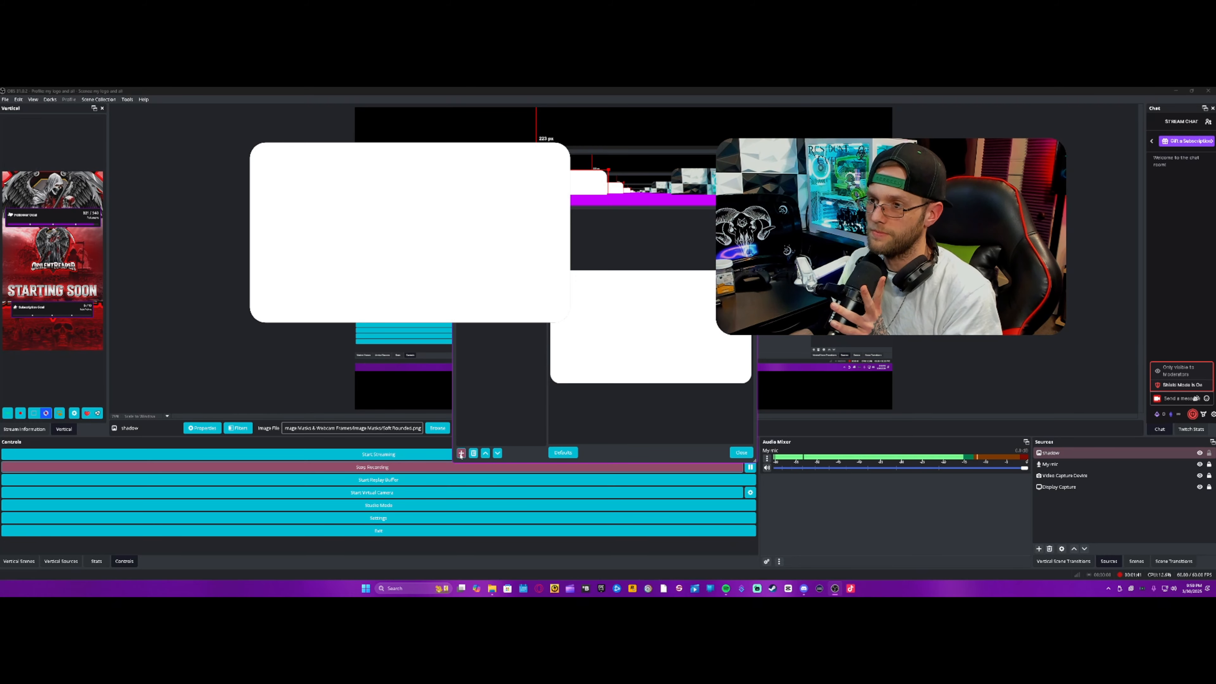
left_click(461, 454)
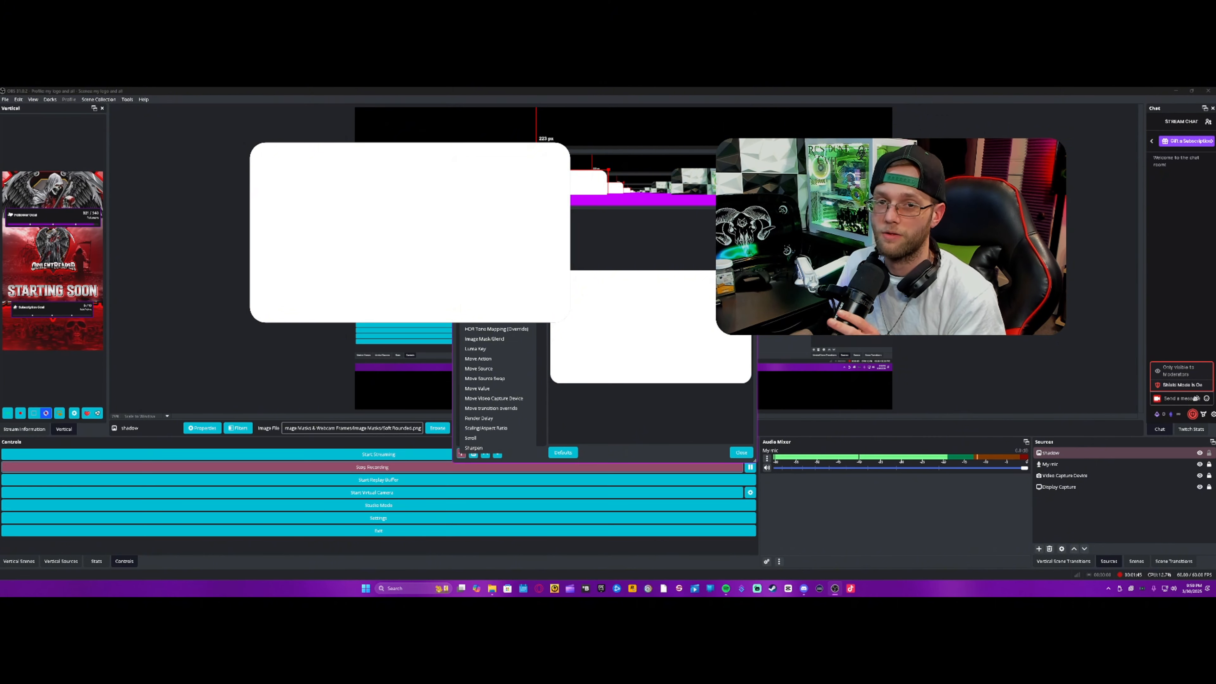
left_click(485, 299)
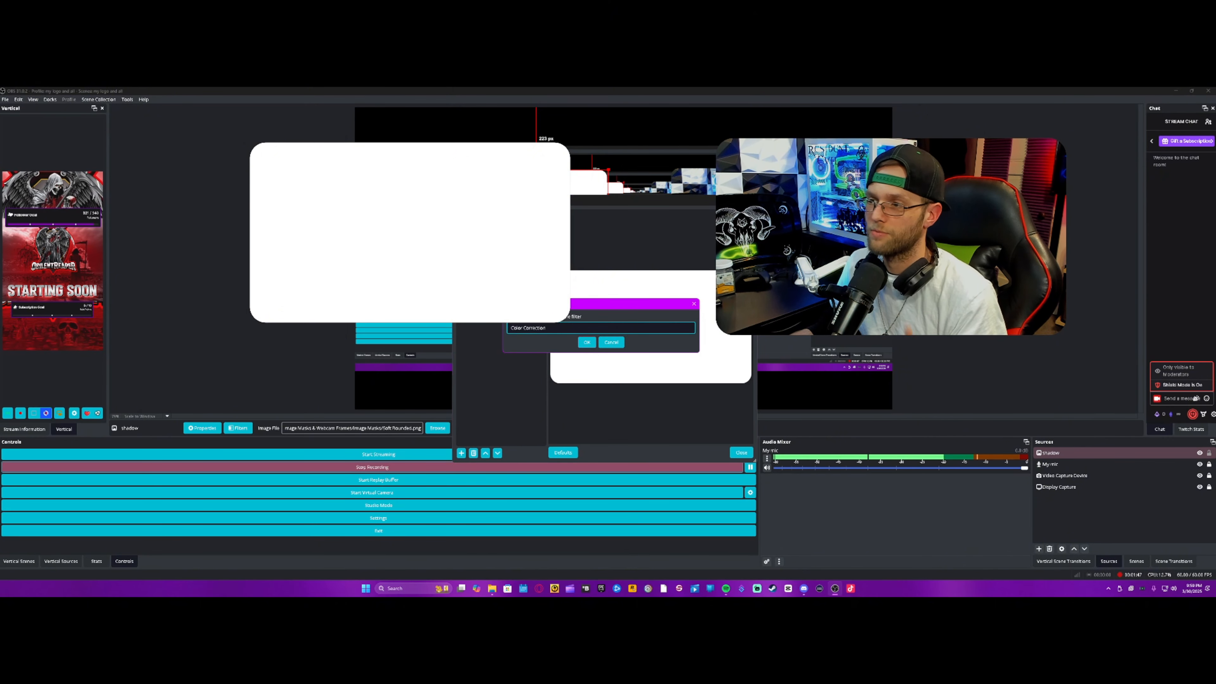
left_click(586, 342)
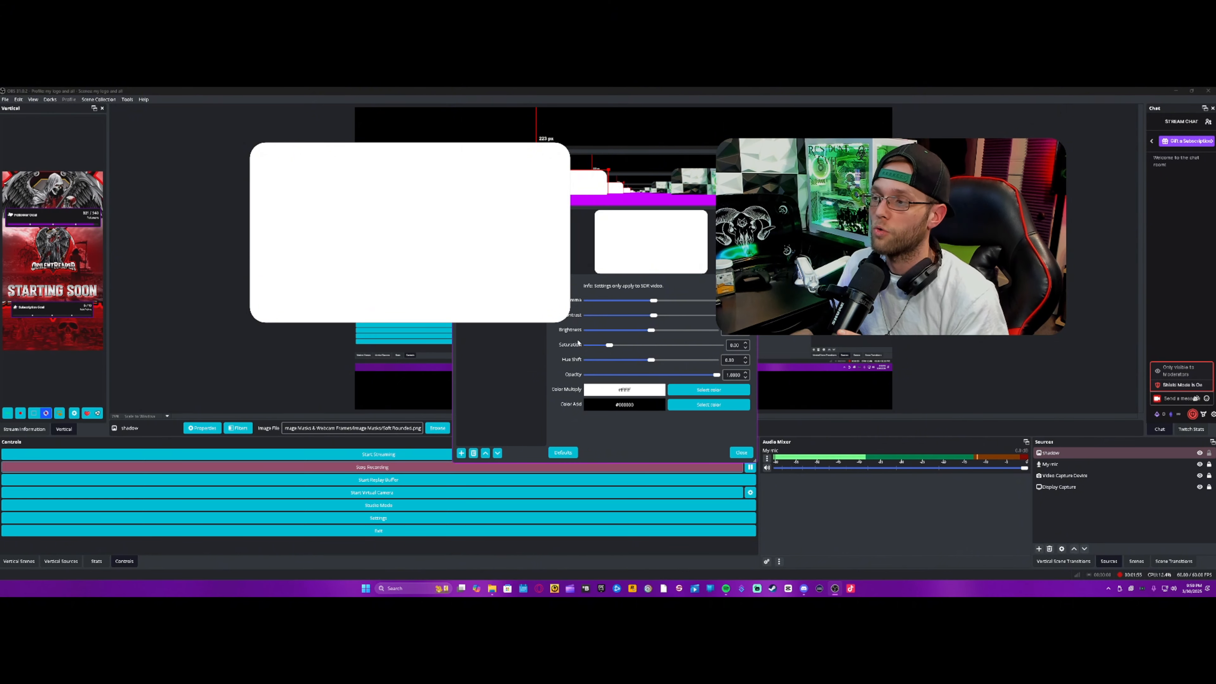
Step: Turn the shadow black with minimum Brightness, lower its Opacity to about 0.9, and close the filters window
left_click_drag(652, 332, 539, 341)
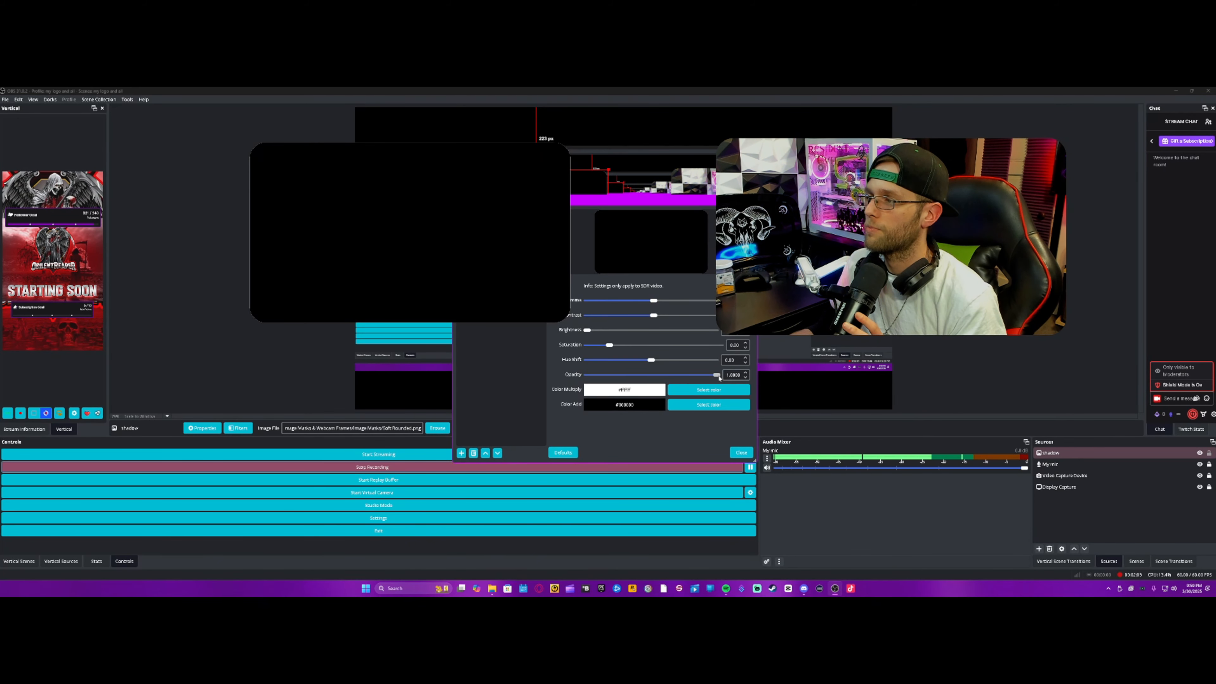
left_click_drag(719, 377, 689, 379)
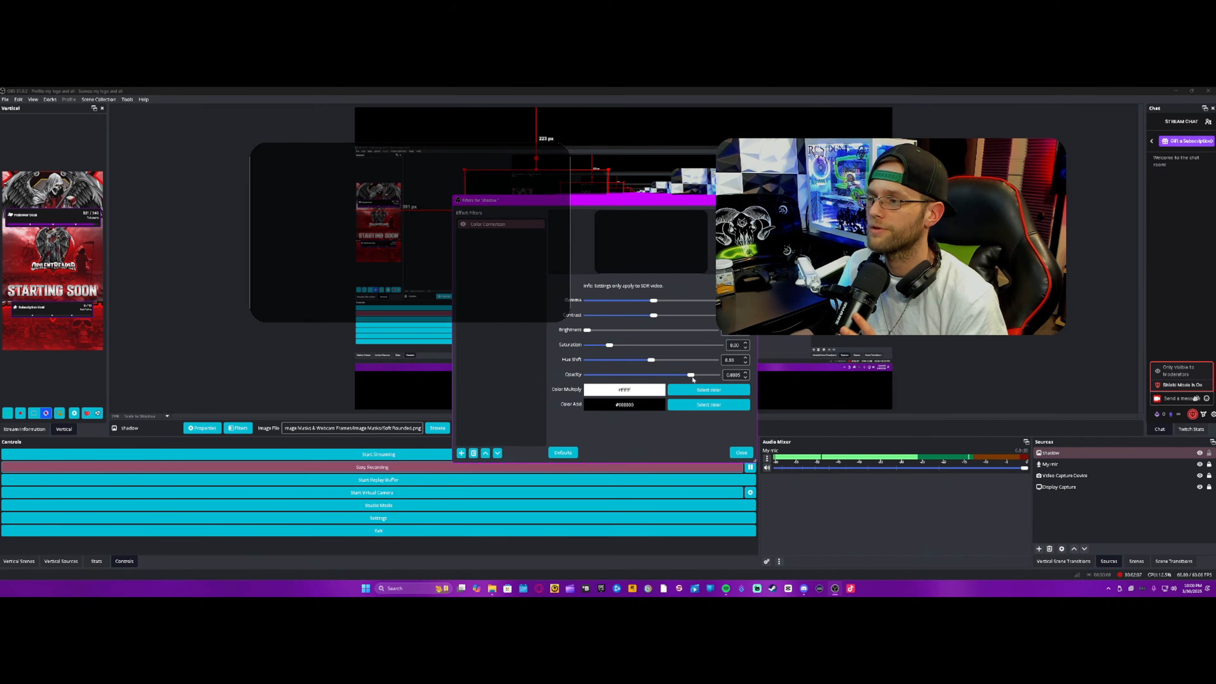
left_click_drag(667, 380, 708, 382)
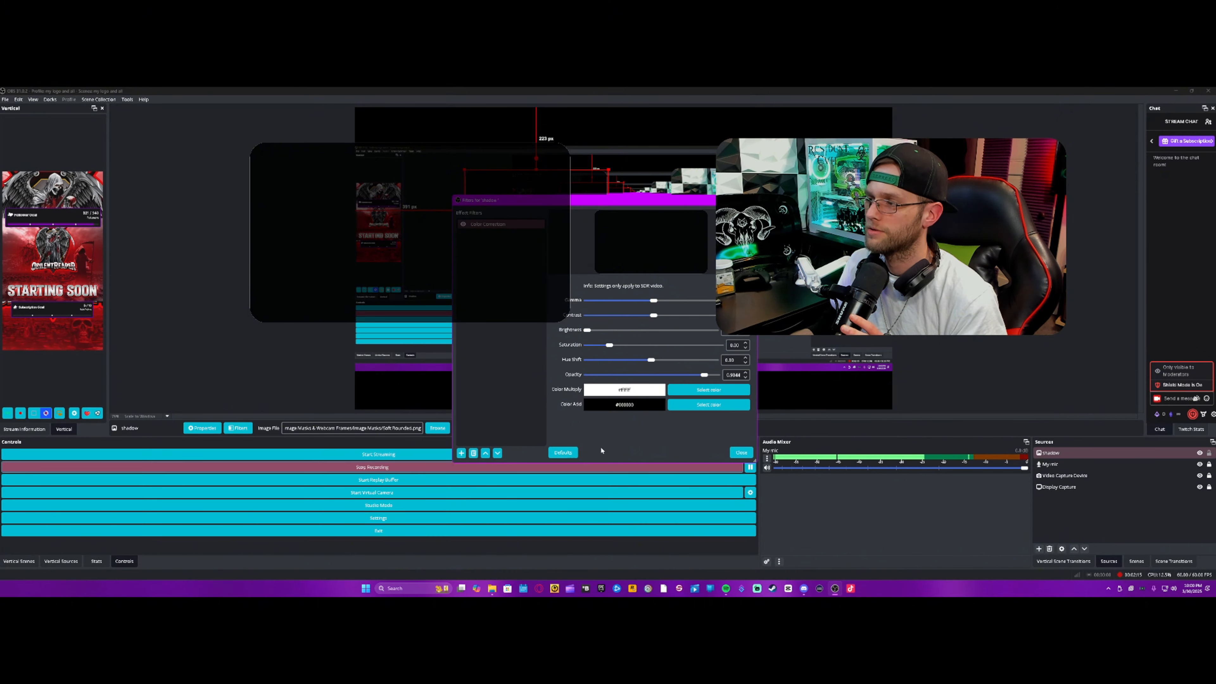
left_click(741, 453)
Step: Position and enlarge the shadow to cover the webcam, and reorder it directly below Video Capture Device in the sources
left_click_drag(328, 211, 734, 206)
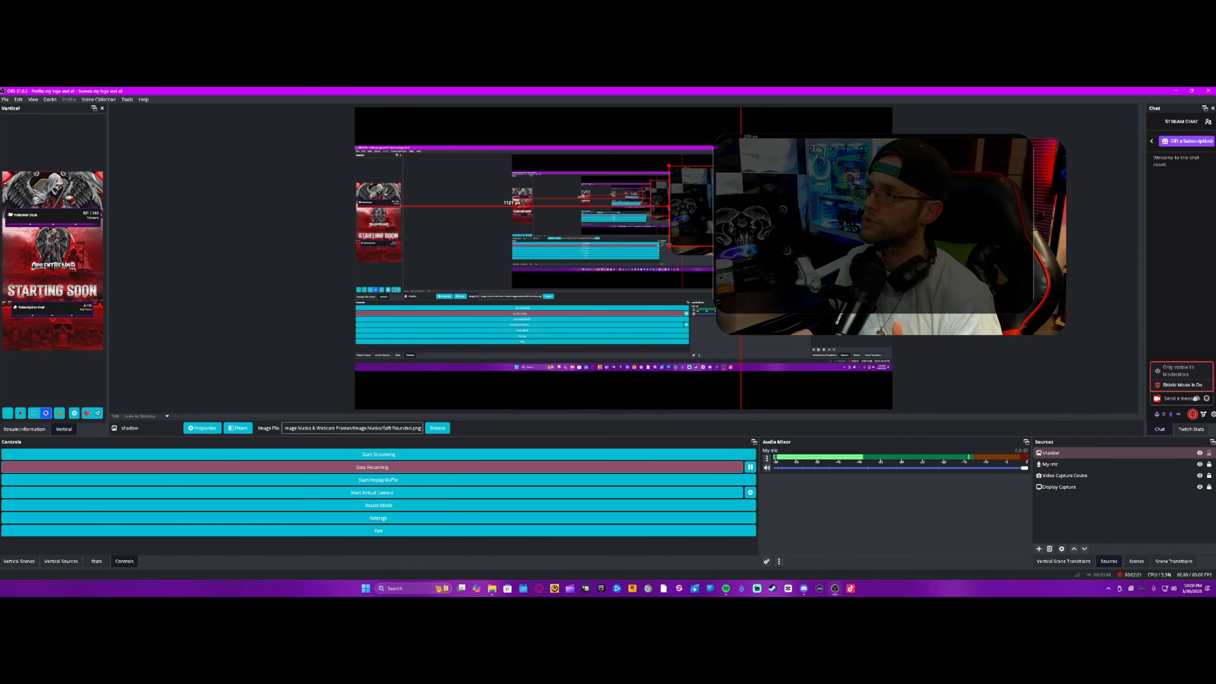
left_click_drag(813, 247, 838, 261)
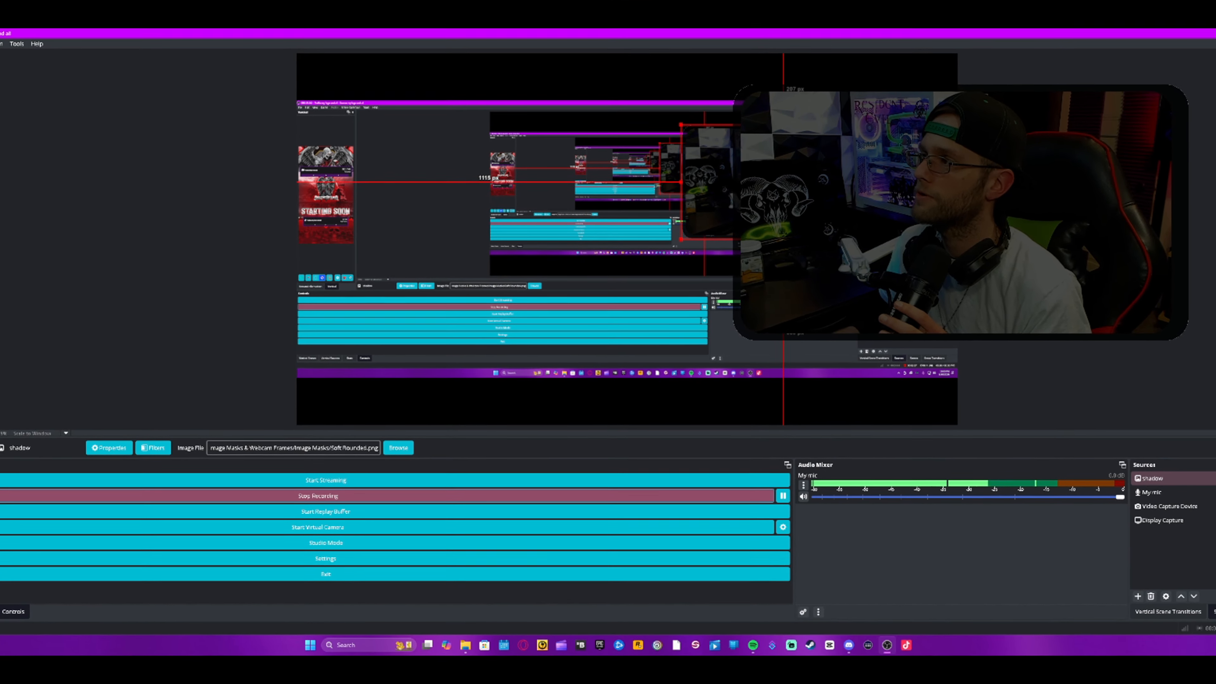
left_click(1157, 481)
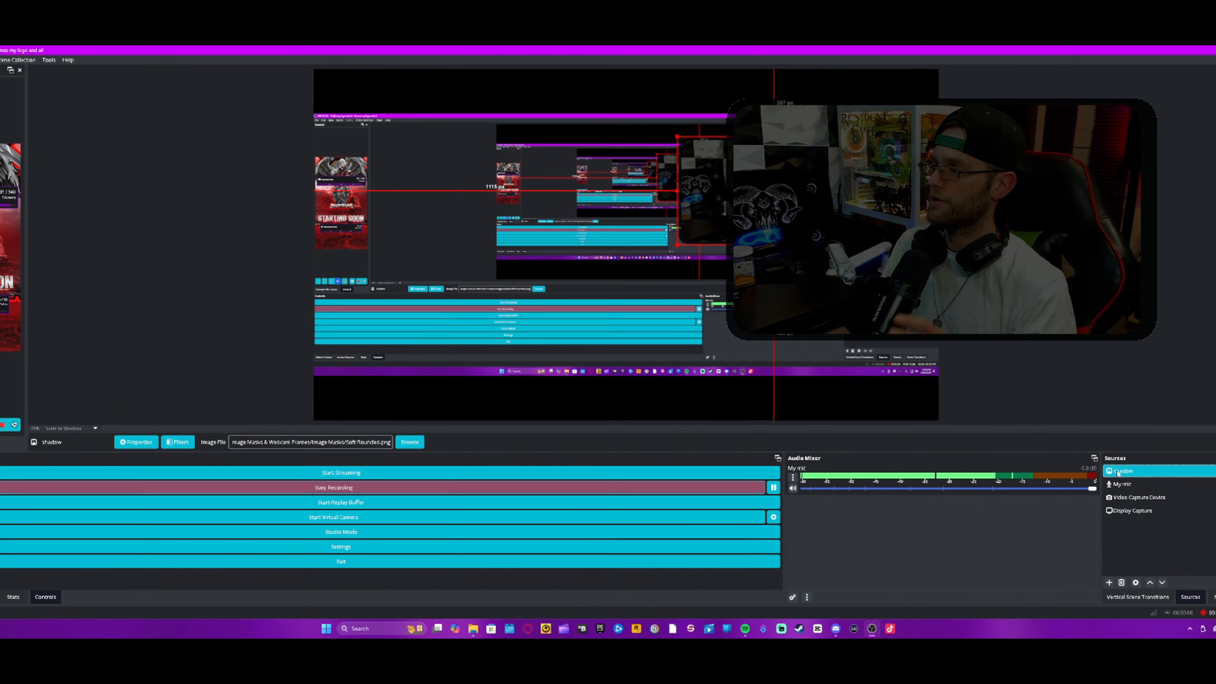
left_click_drag(1118, 473, 1086, 496)
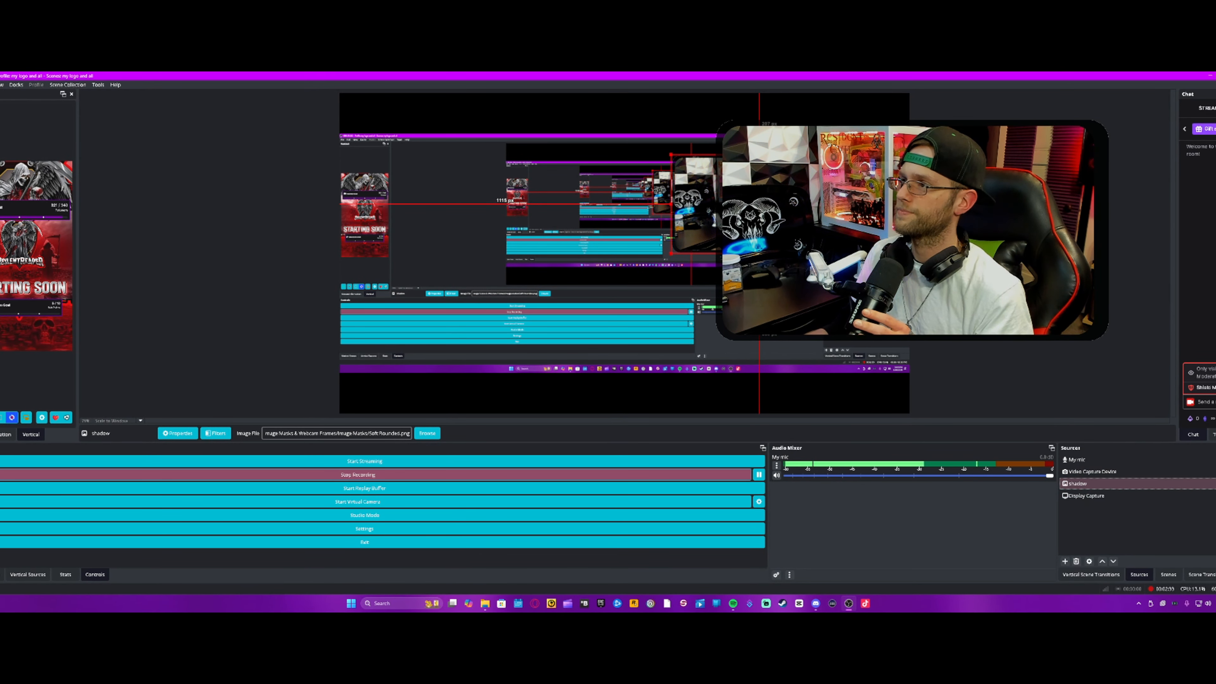
left_click(878, 230)
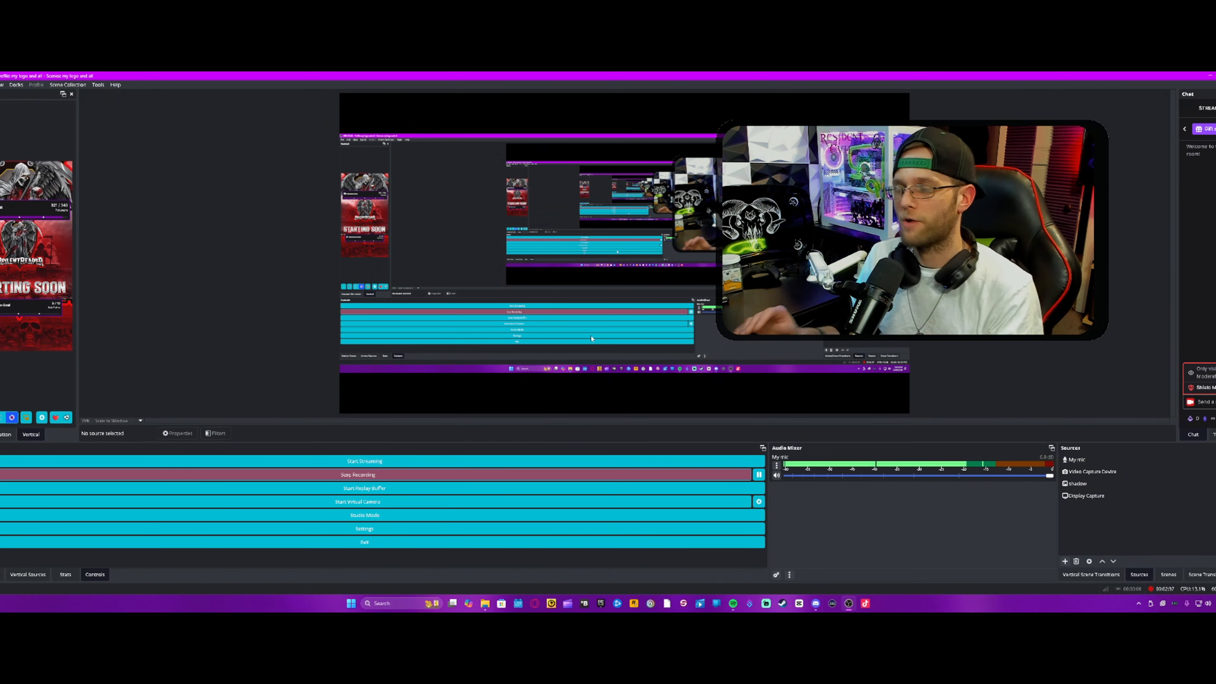
Step: Fine-tune the shadow's size at opposite corners so only a slim dark border surrounds the webcam, and deselect it
left_click(678, 163)
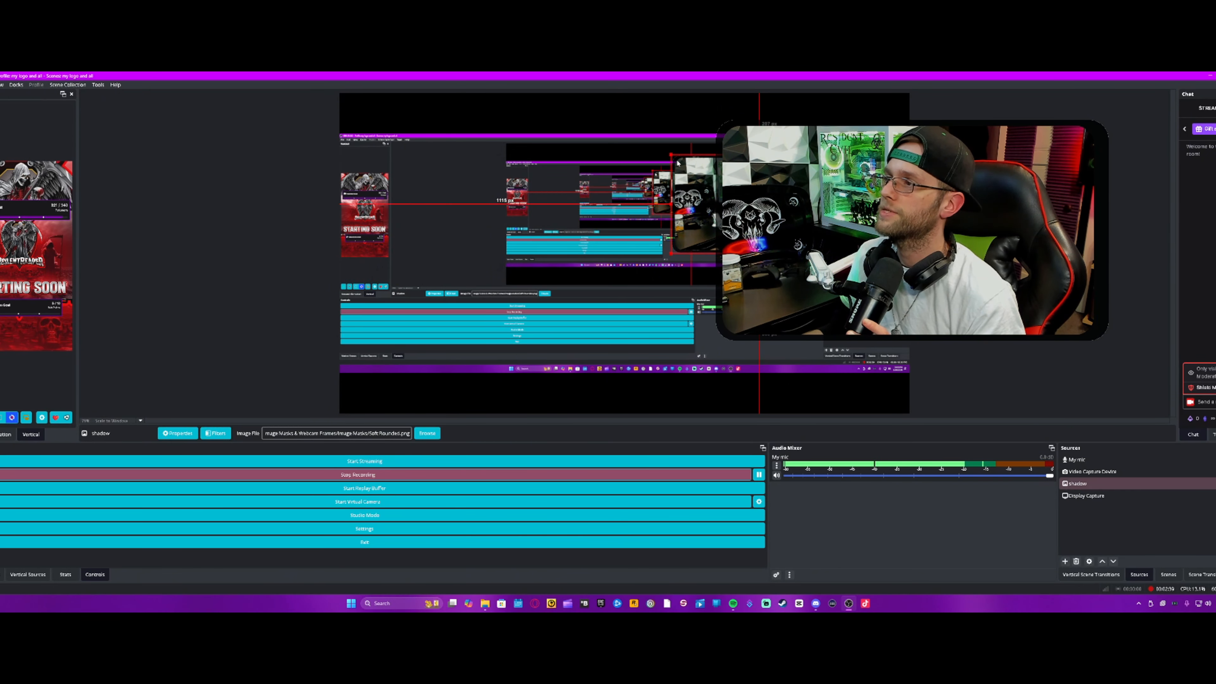
left_click_drag(671, 154, 673, 155)
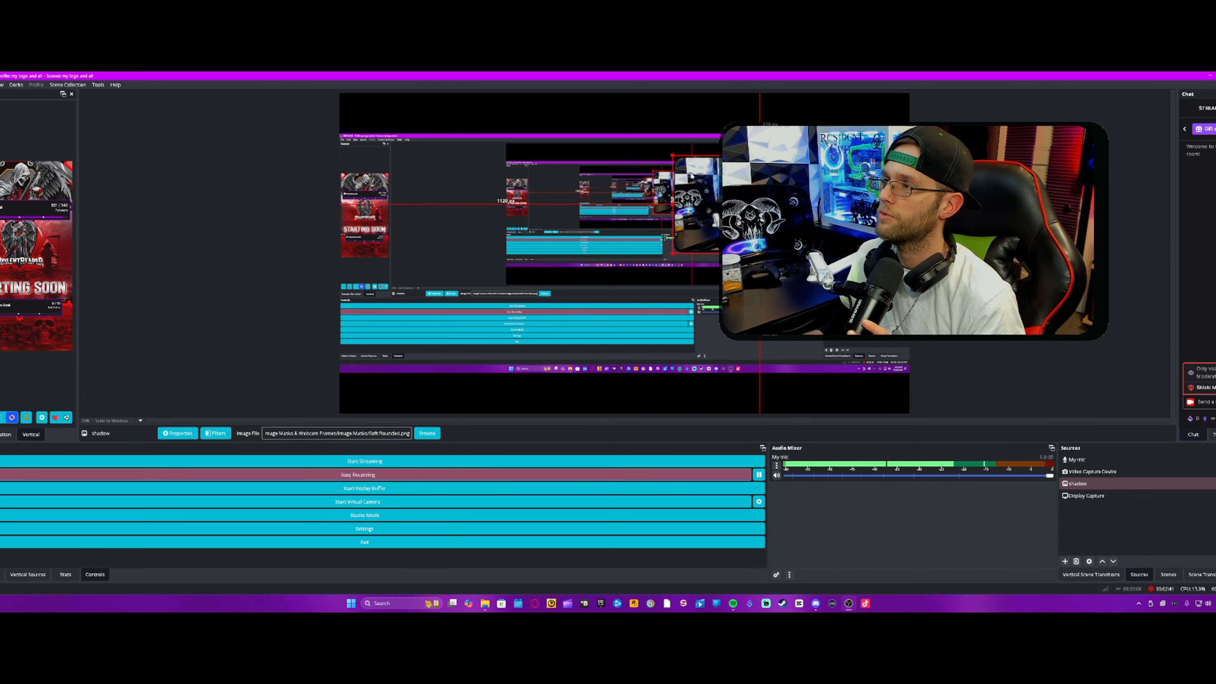
left_click_drag(846, 253, 844, 252)
left_click(986, 278)
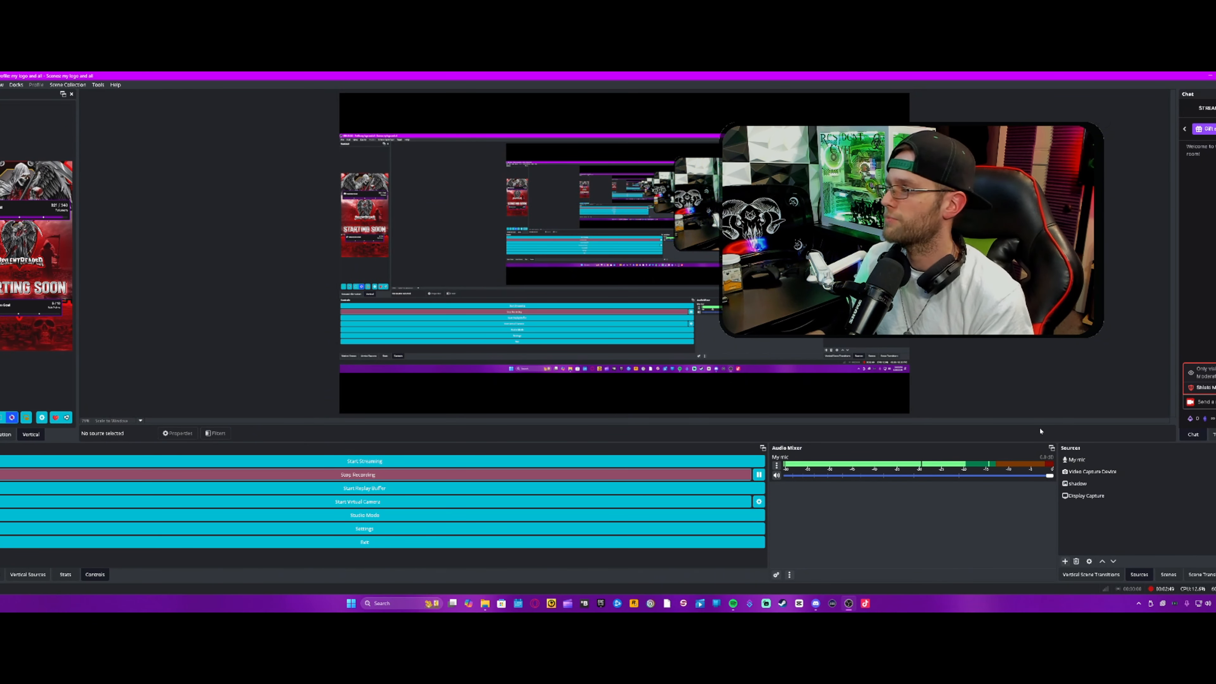
Step: Open the shadow source's filters, move the window clear of the webcam, and set the Color Correction Opacity to 1.0000
right_click(1101, 472)
left_click(1029, 293)
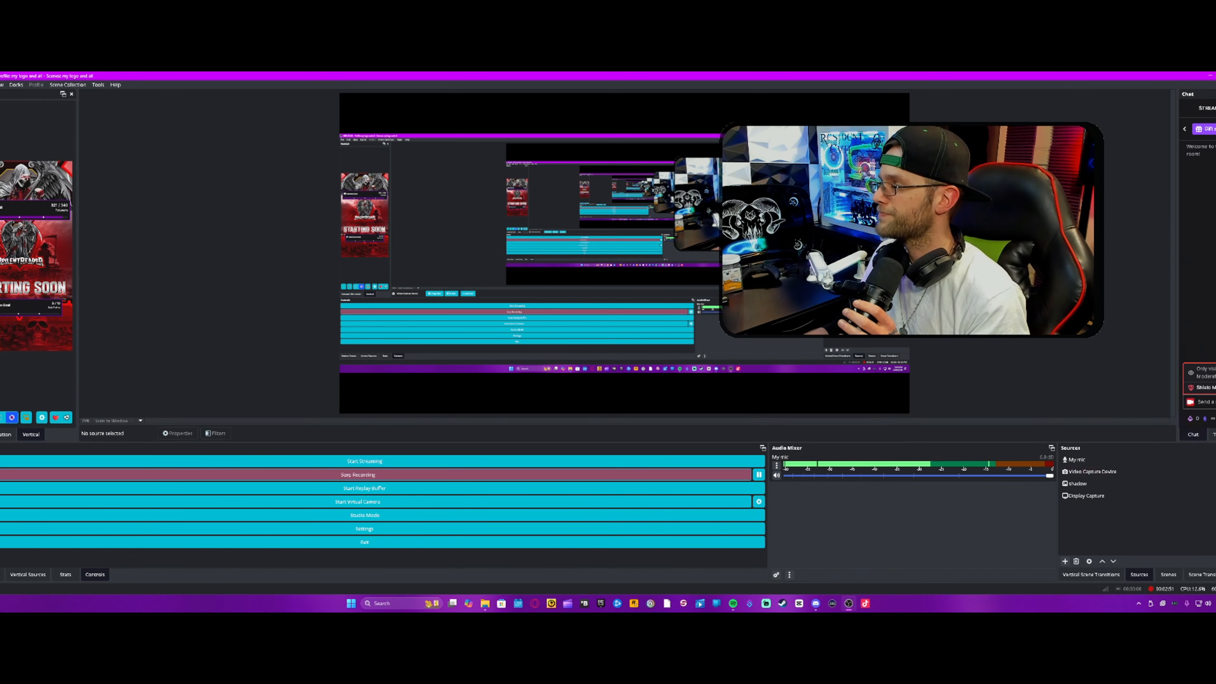
right_click(1083, 483)
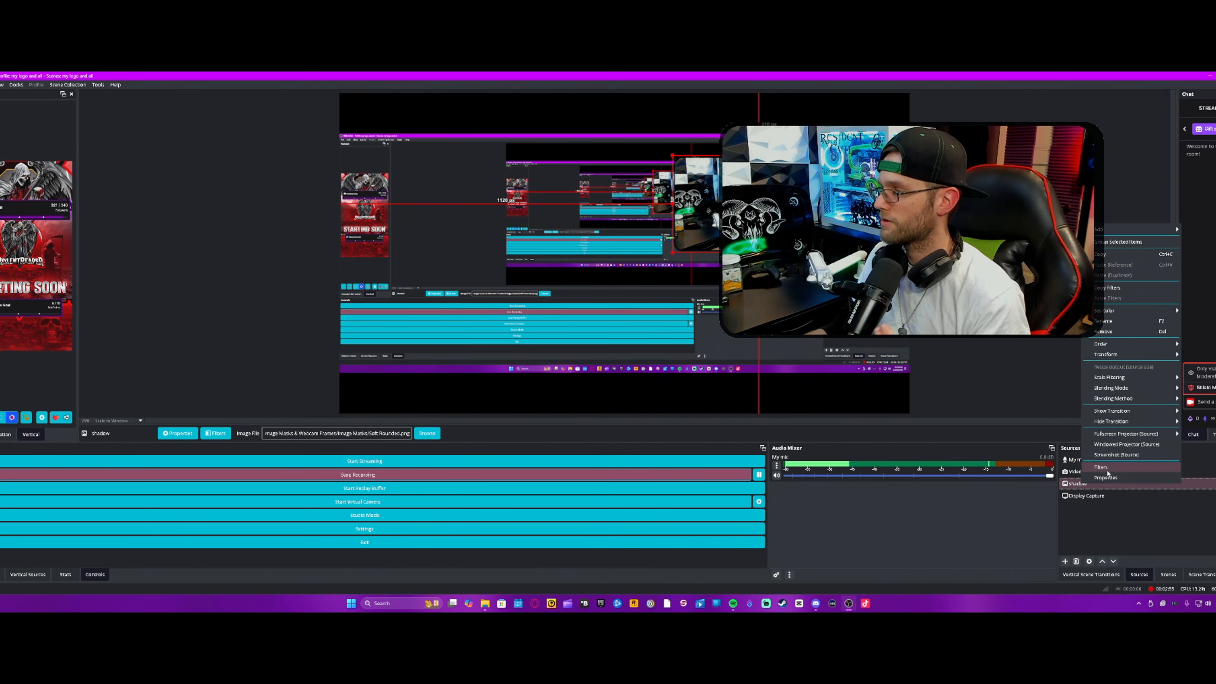
left_click(1102, 468)
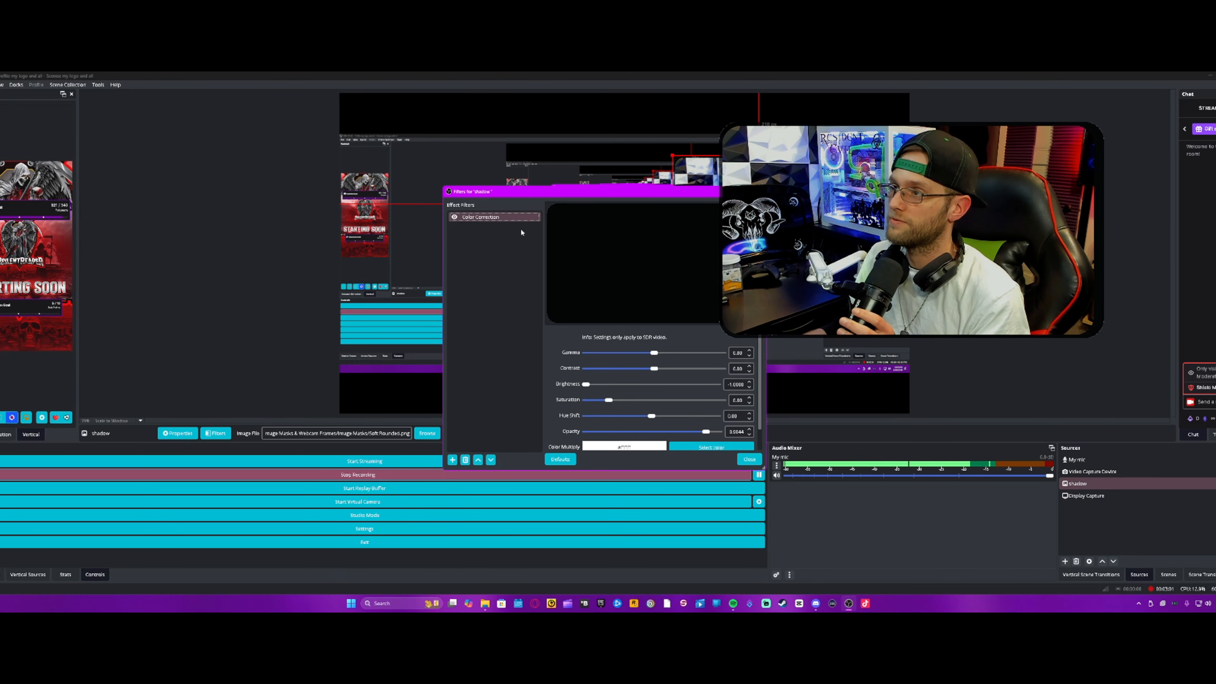
left_click_drag(534, 197, 341, 140)
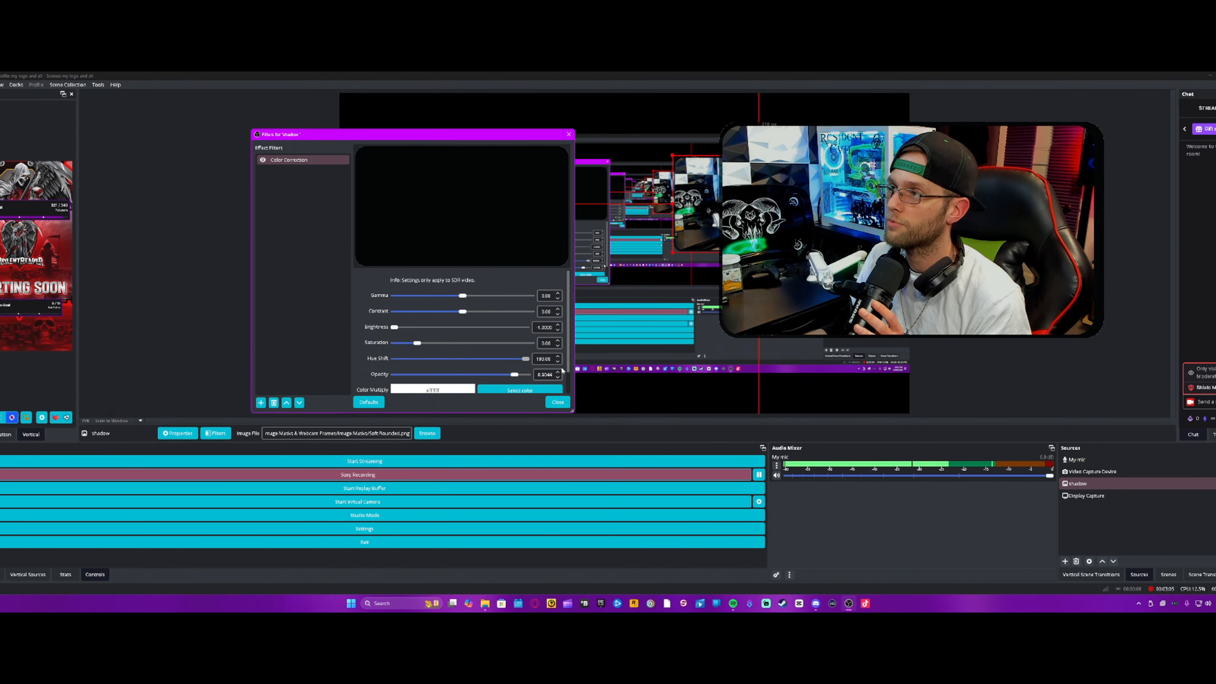
left_click_drag(514, 376, 529, 367)
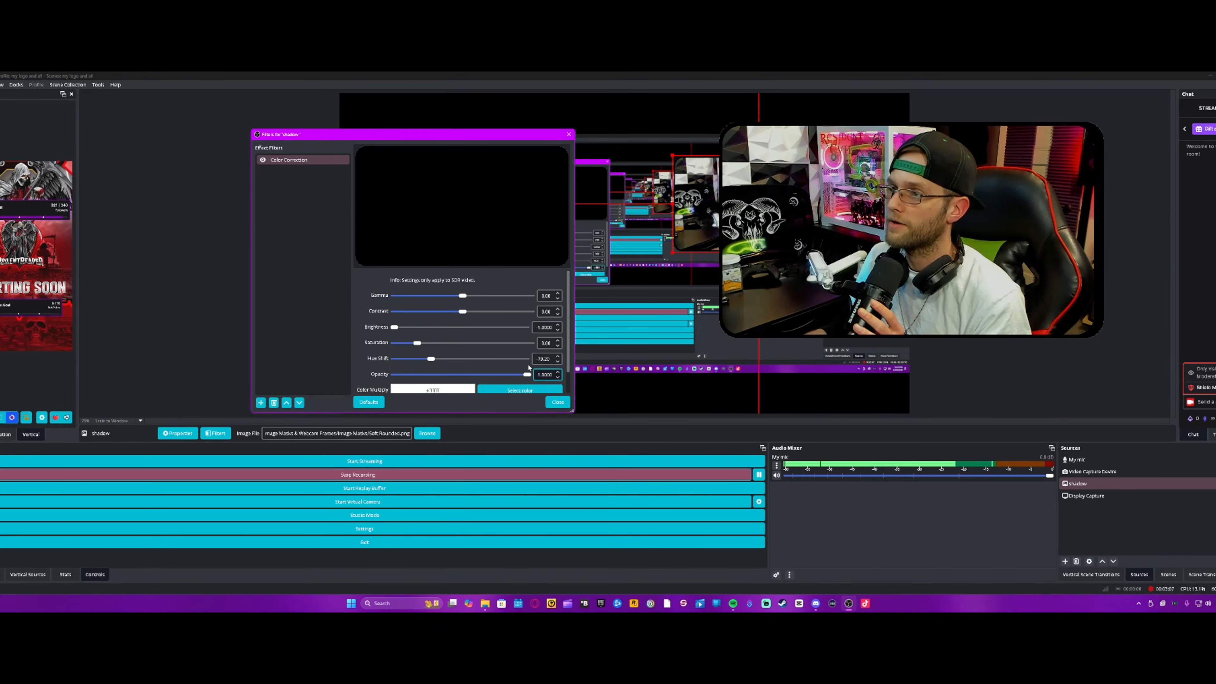
Step: Enlarge the shadow past the webcam's upper-left corner and test Hue Shift and both Gamma extremes on it, ending with Gamma at minimum
left_click_drag(672, 156, 657, 151)
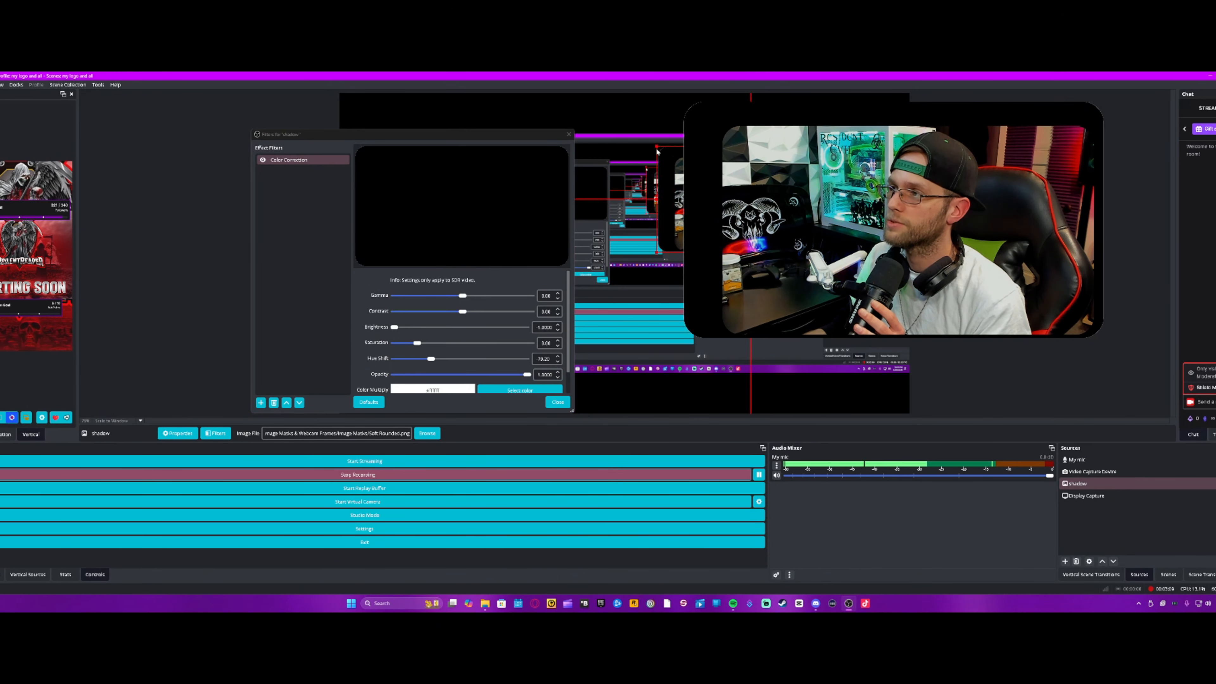
left_click_drag(431, 359, 365, 360)
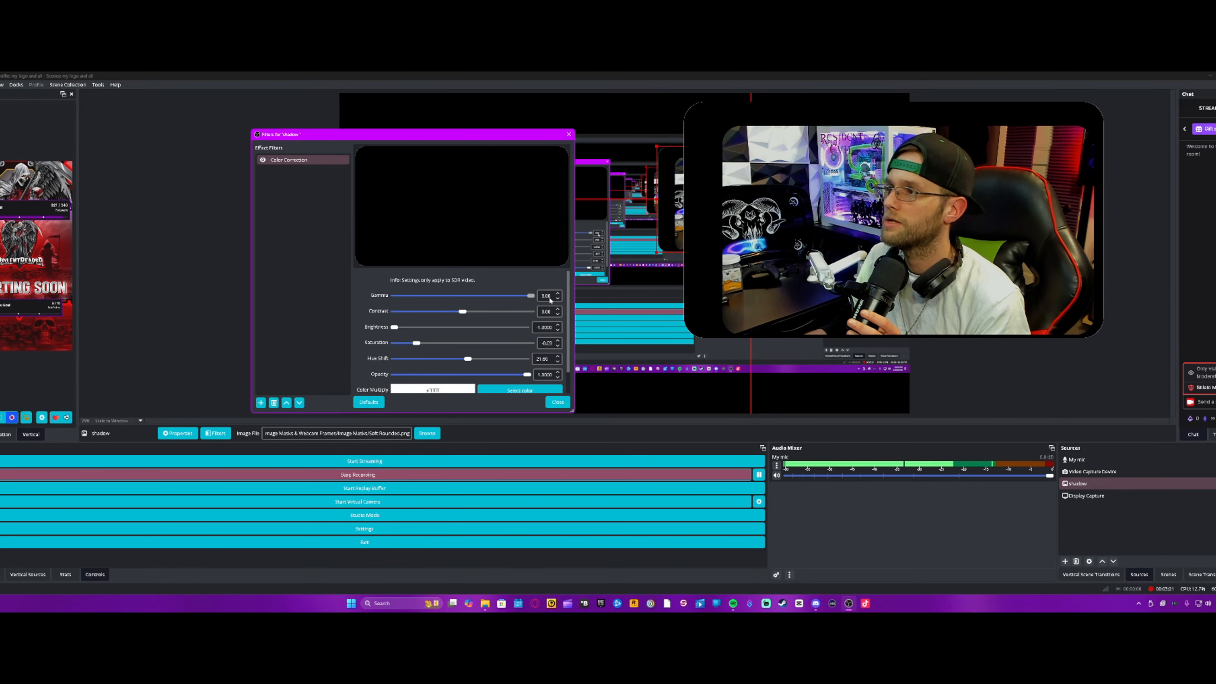
left_click_drag(499, 301, 326, 302)
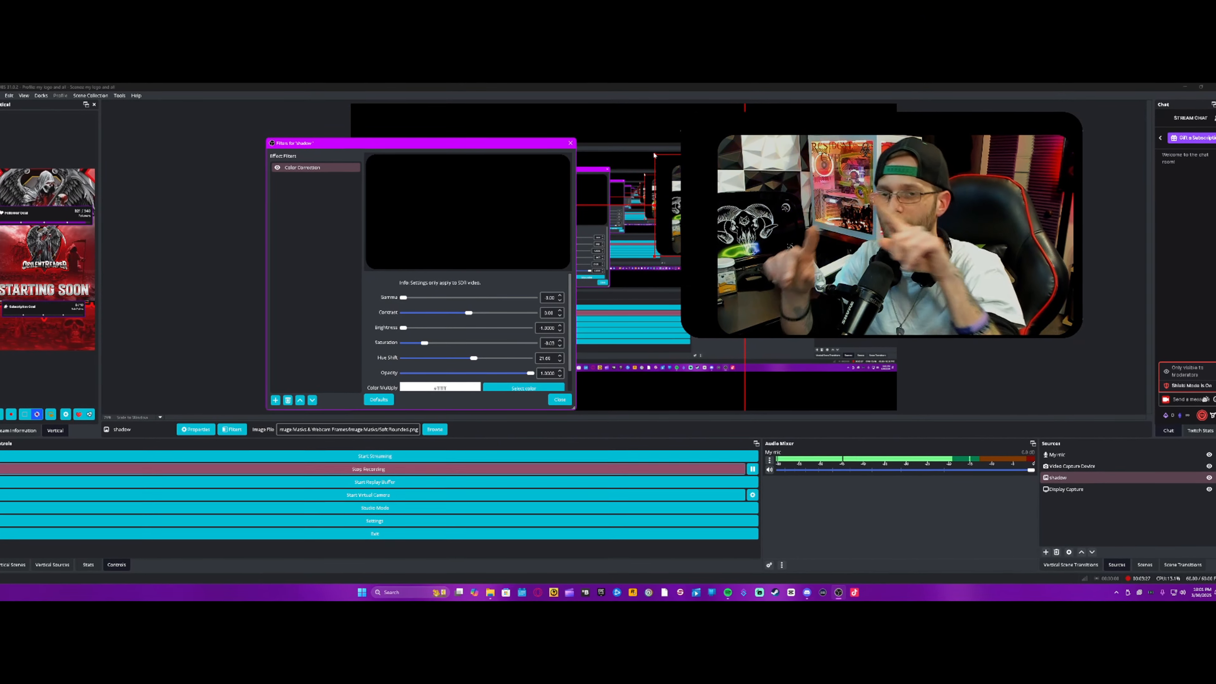
left_click_drag(399, 296, 532, 296)
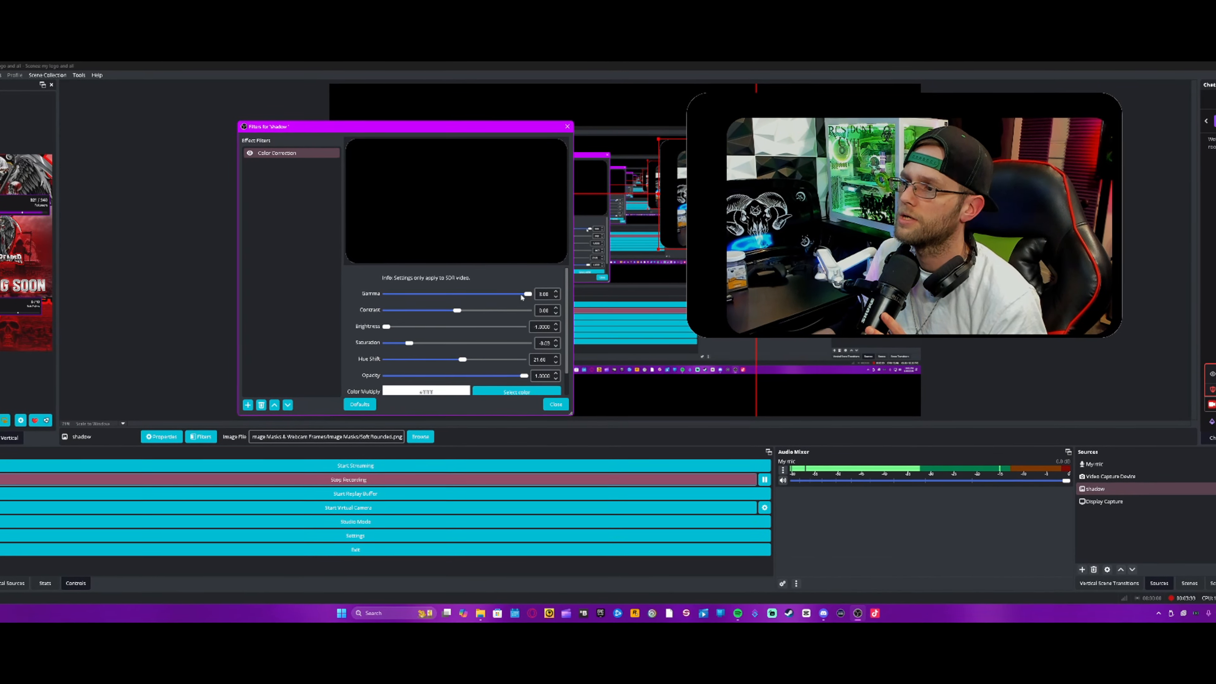
left_click_drag(528, 293, 259, 292)
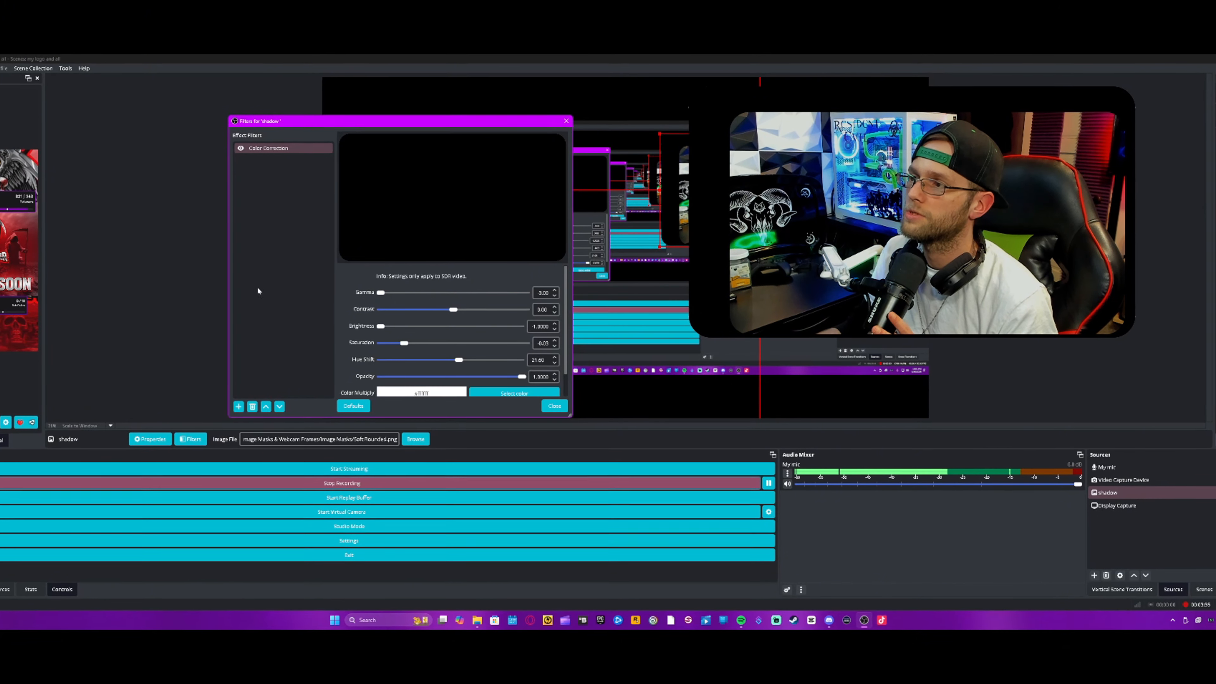
Step: Set the shadow's Color Correction Contrast to 0.02 and Saturation to about -0.19, and shrink it to a slim border around the webcam
left_click_drag(453, 310, 437, 330)
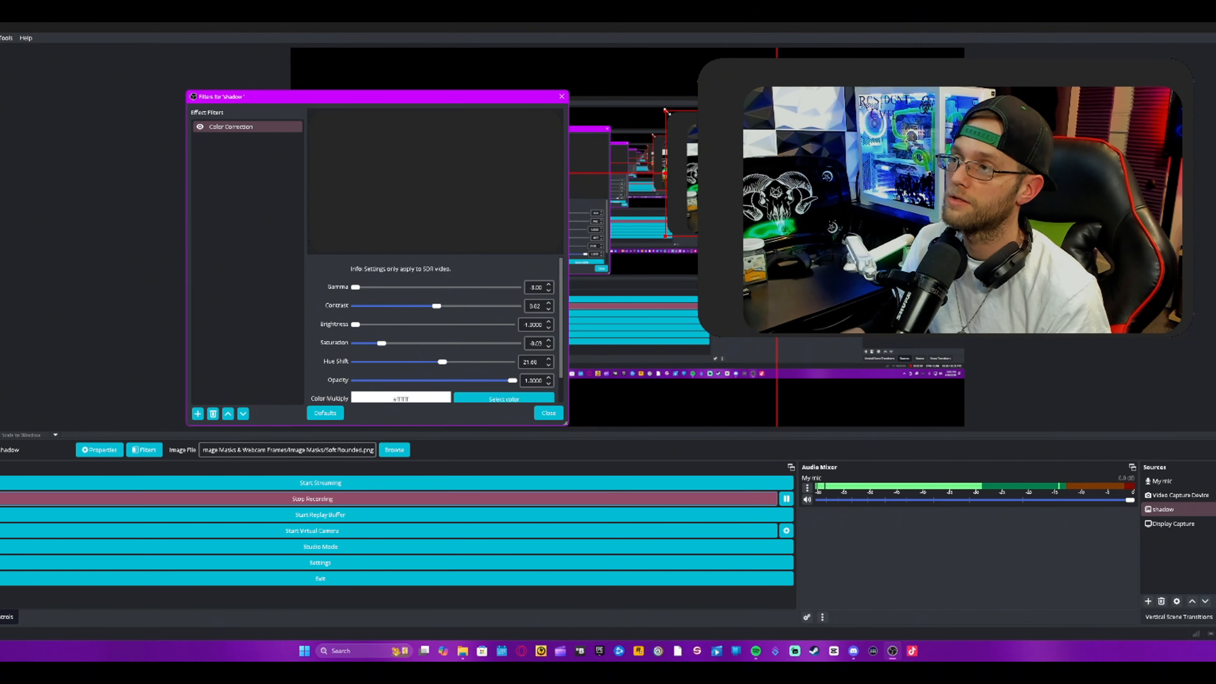
left_click_drag(666, 110, 682, 123)
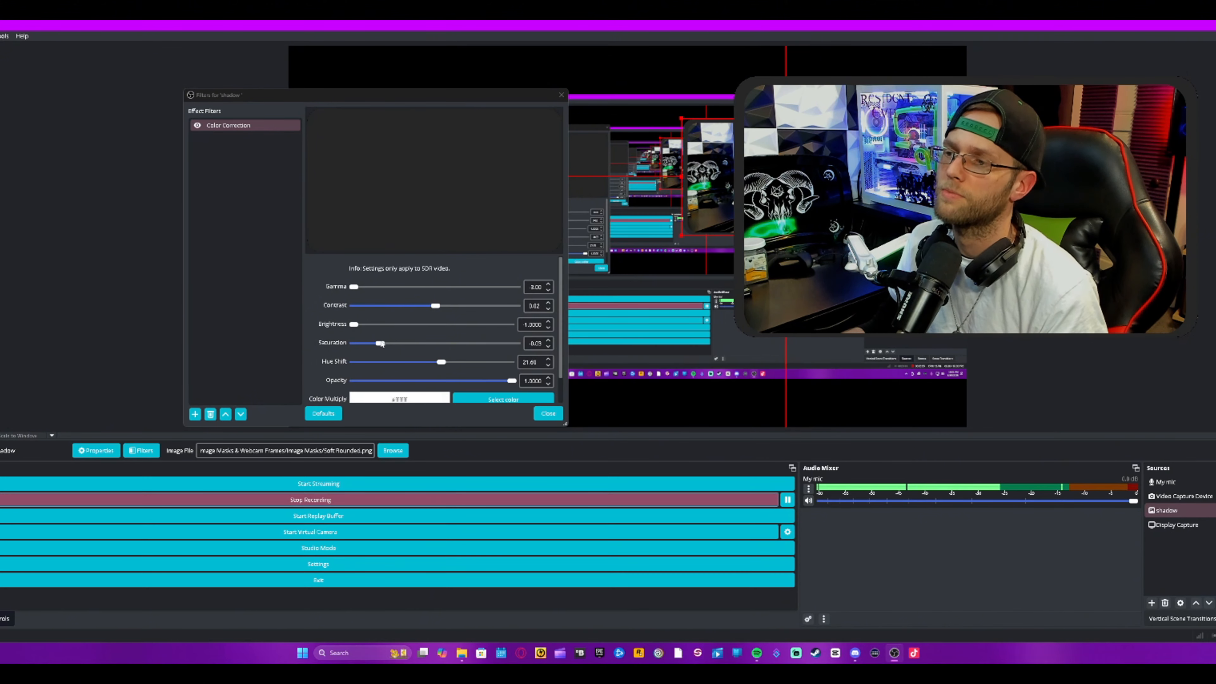
left_click_drag(382, 344, 376, 347)
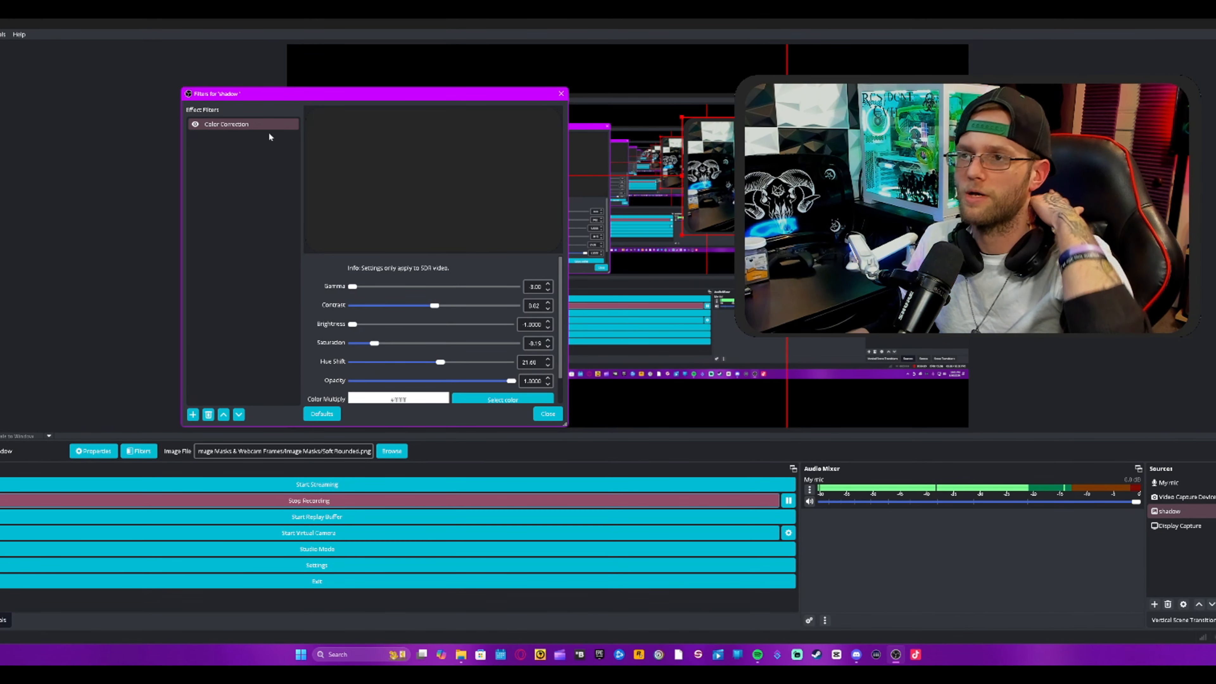
left_click_drag(264, 98, 273, 67)
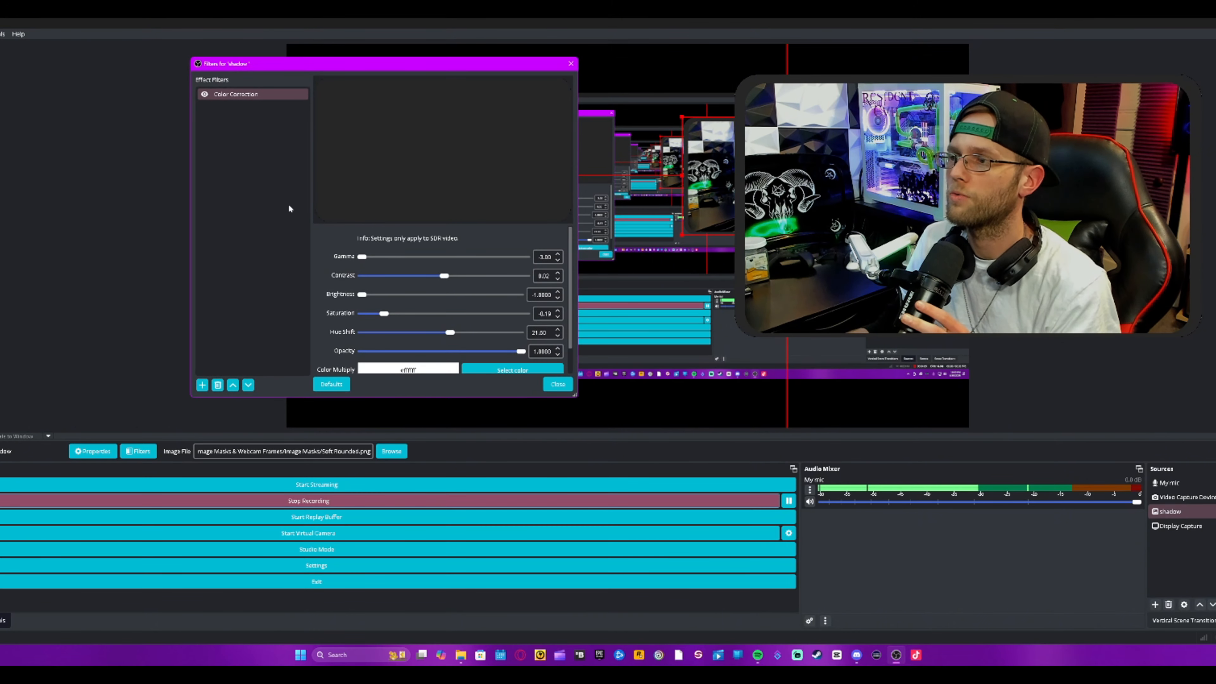
left_click(562, 387)
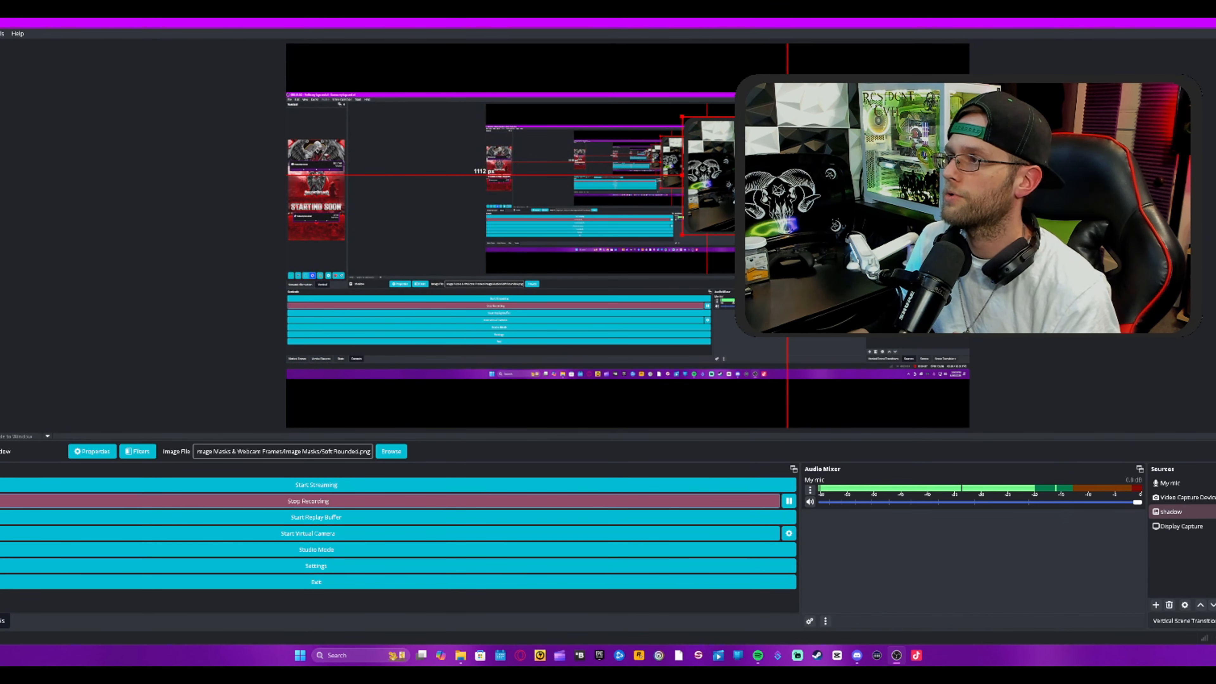
Step: Move the shadow and the webcam over it to the scene's lower-left area, and reopen the shadow's filters clear of them
left_click_drag(785, 206, 483, 246)
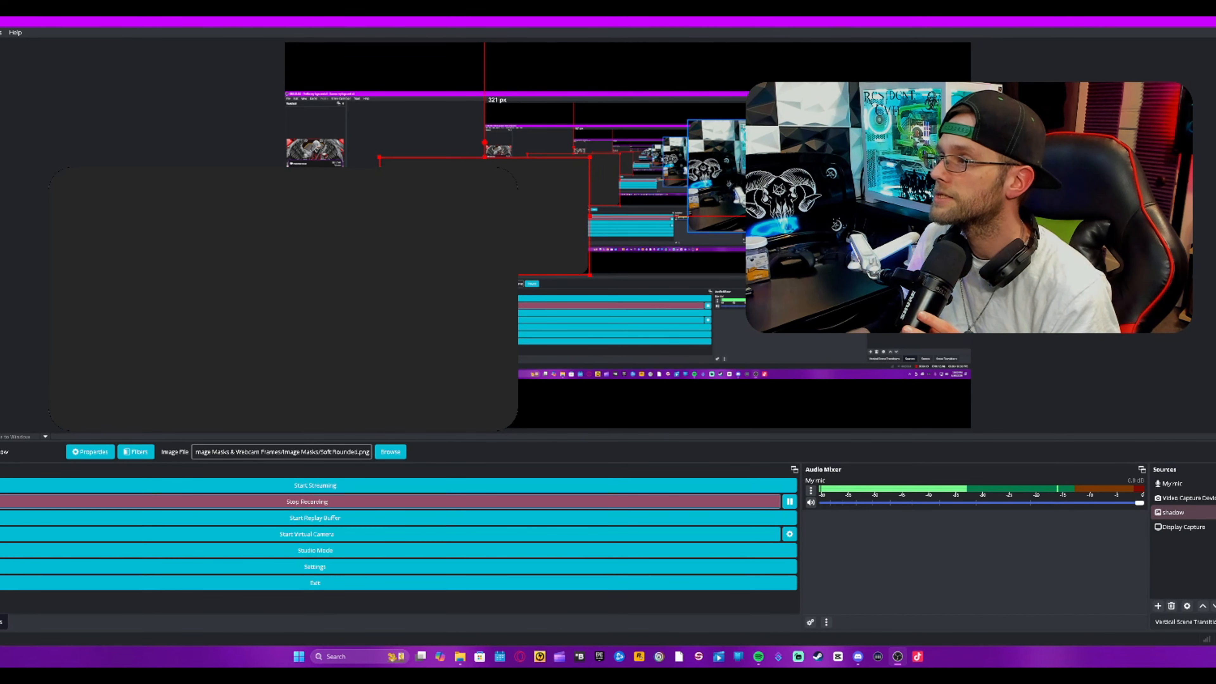
left_click_drag(790, 177, 527, 239)
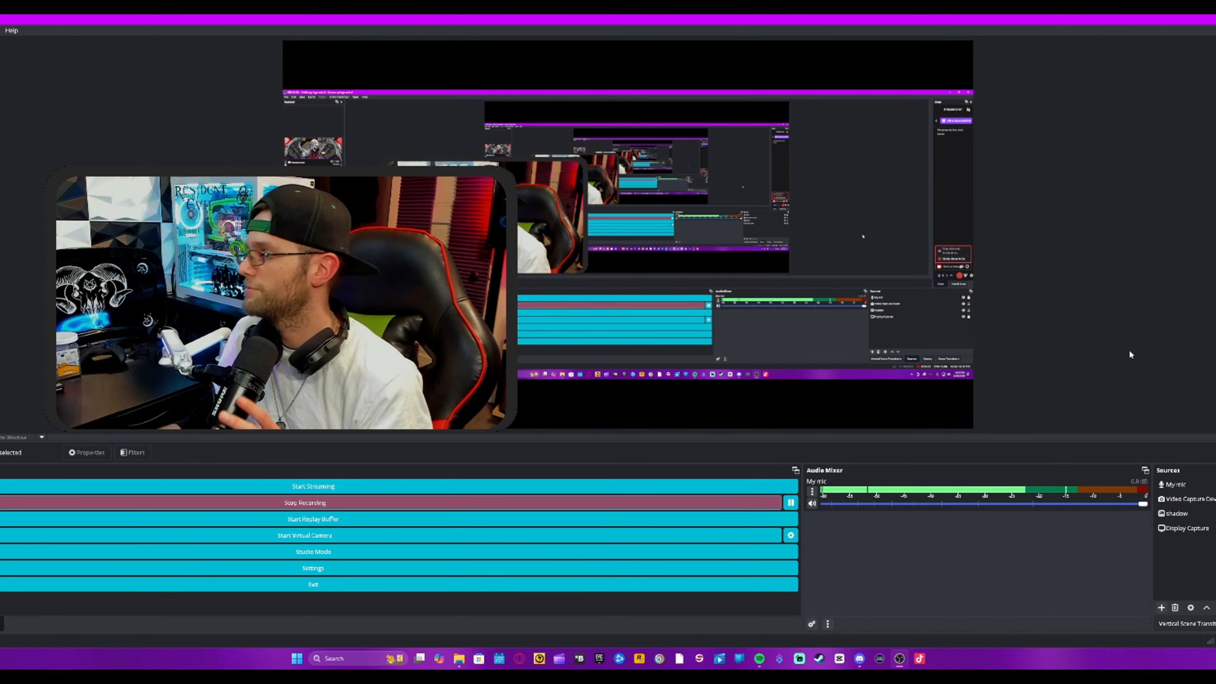
right_click(1186, 514)
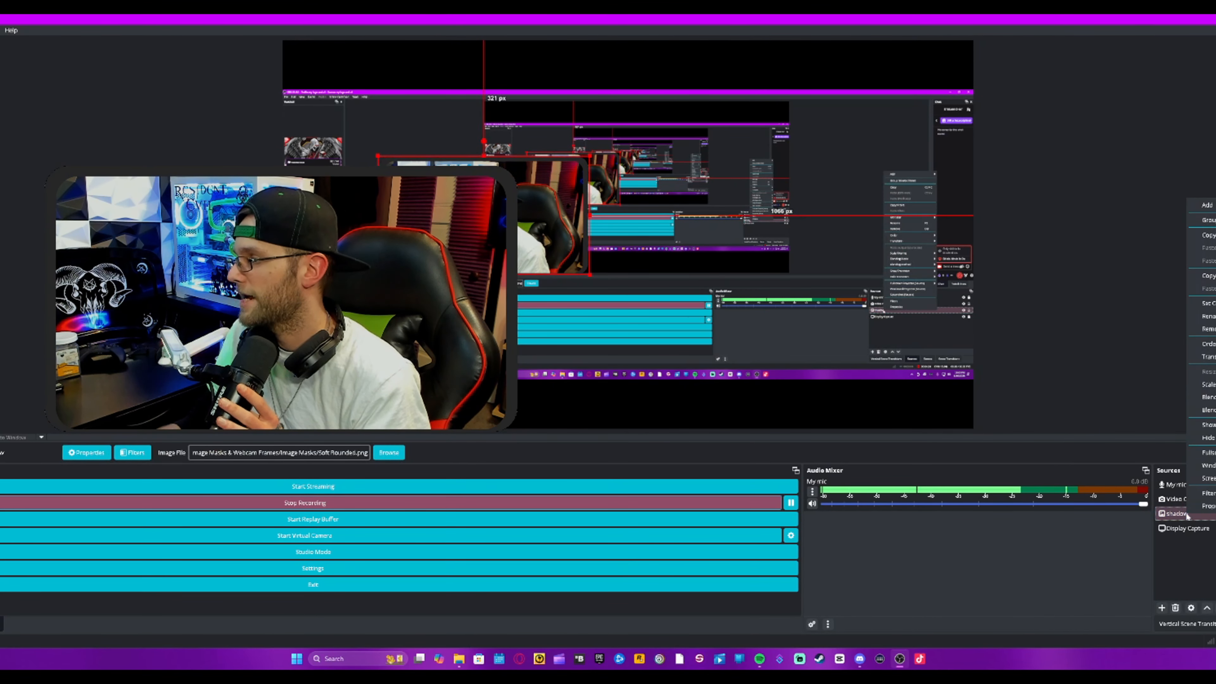
left_click(1207, 493)
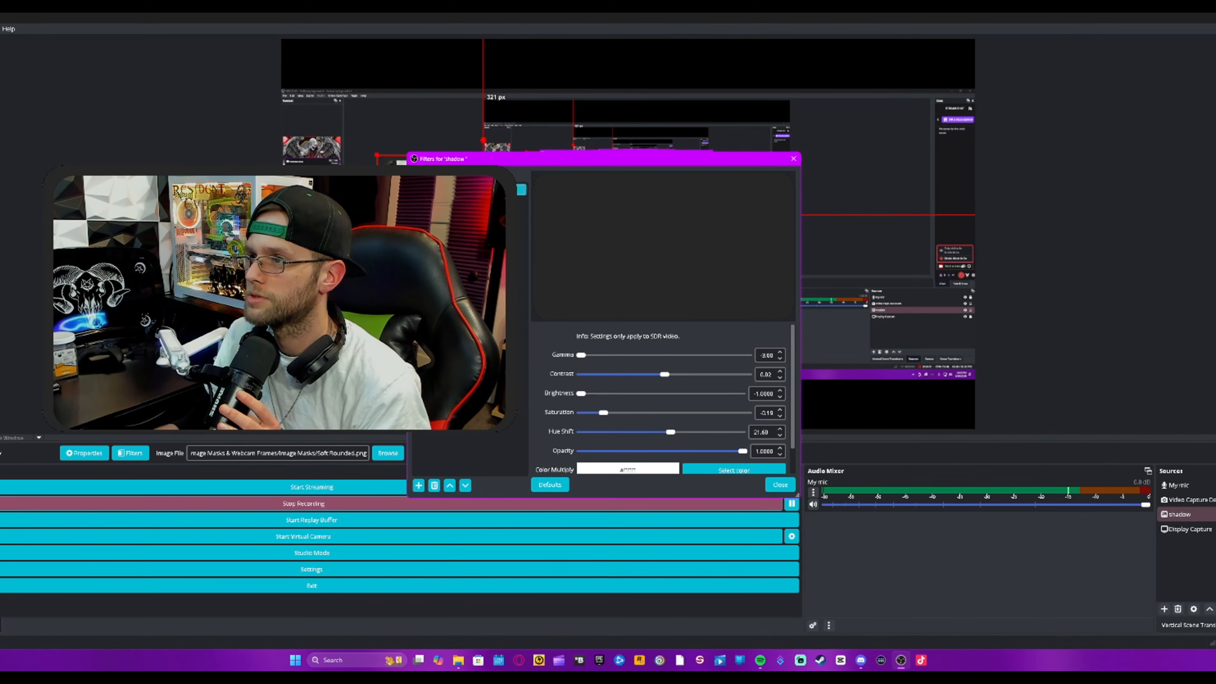
left_click_drag(486, 160, 713, 81)
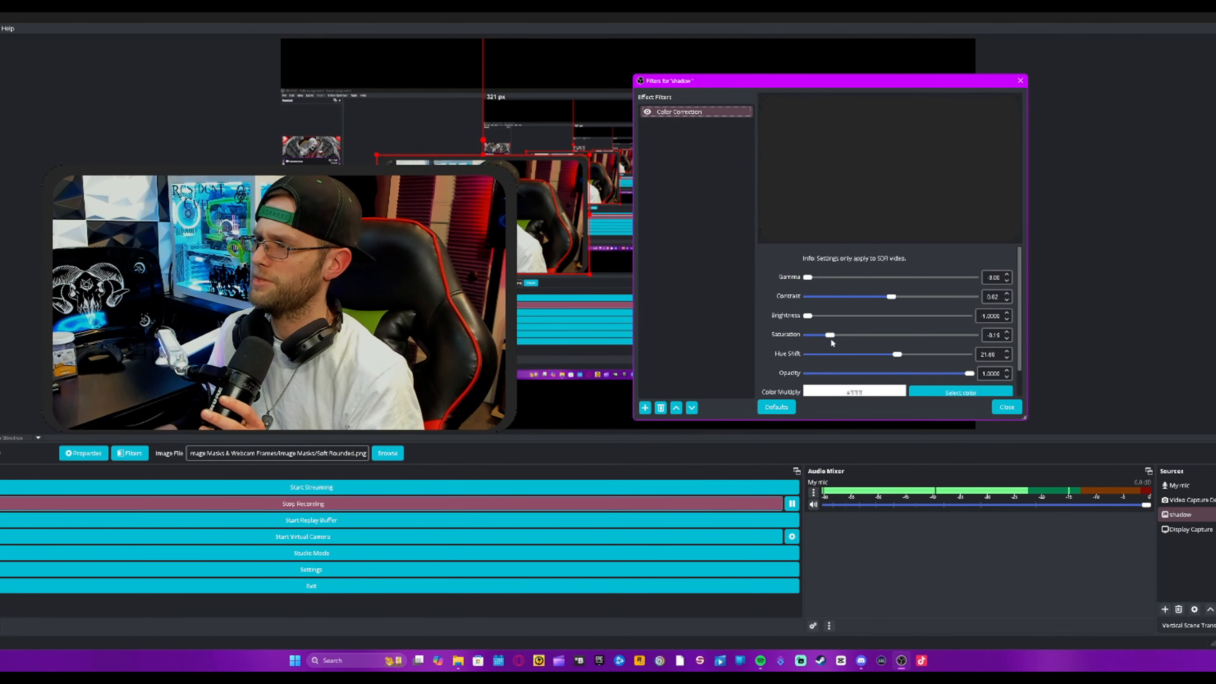
Step: Raise the shadow's Saturation to about 1.29 and test Gamma at its maximum, ending with Gamma at -3.00
left_click_drag(831, 337, 741, 325)
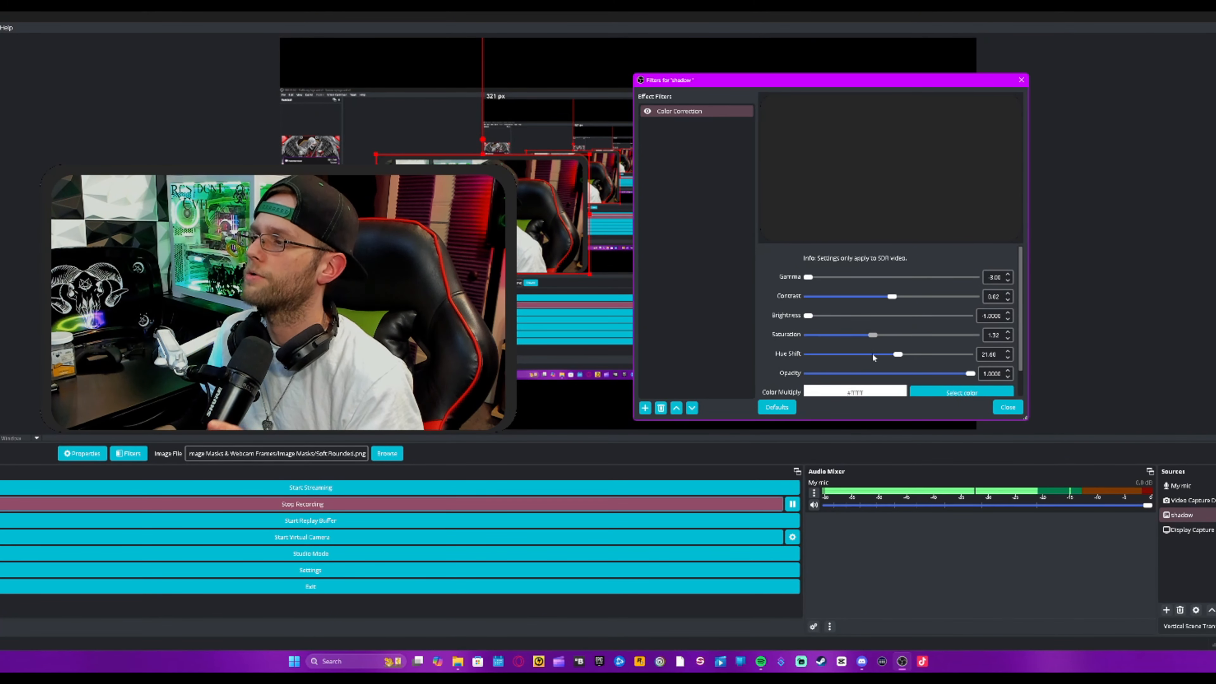
left_click_drag(873, 357, 871, 354)
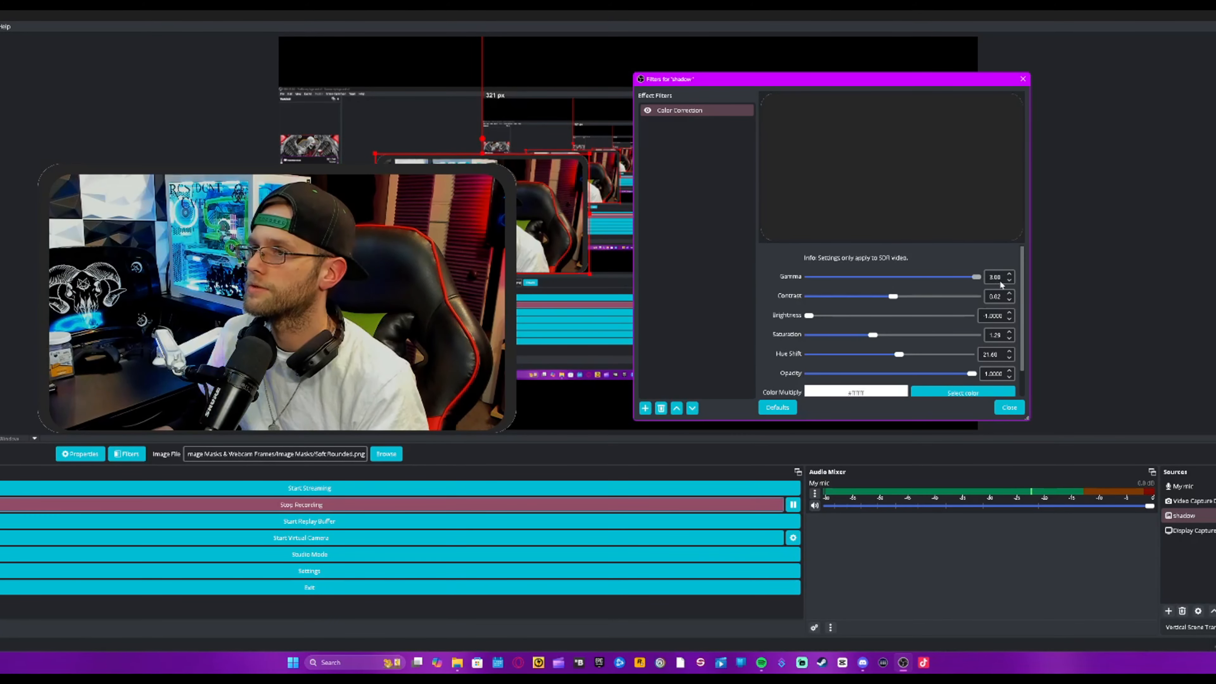
left_click_drag(966, 282, 806, 286)
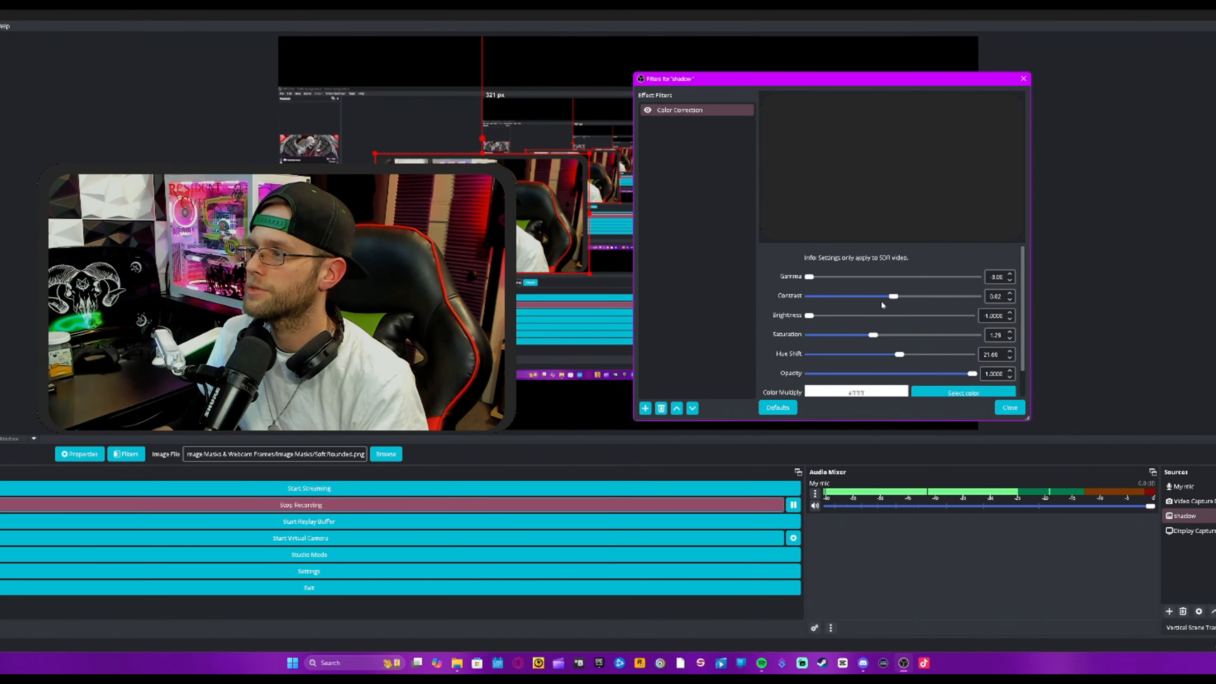
Step: Test a higher Contrast on the shadow, set it to the minimum of -4.00, close the filters and deselect the shadow
left_click_drag(893, 297, 952, 297)
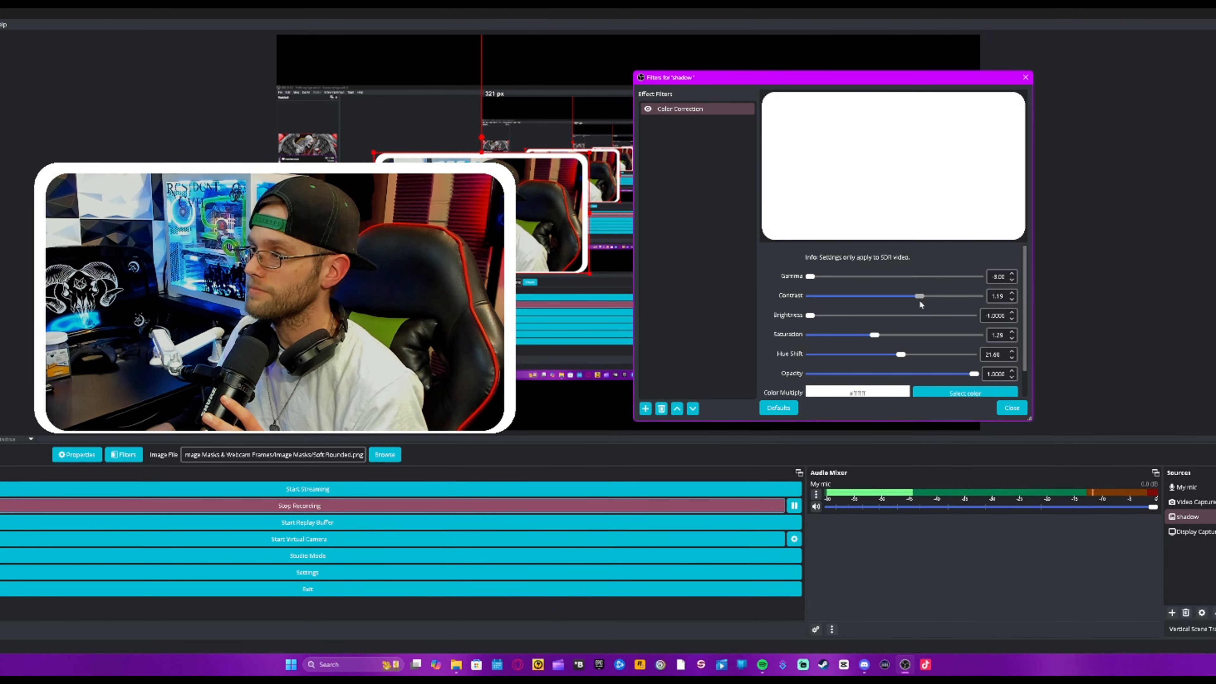
left_click_drag(919, 301, 775, 301)
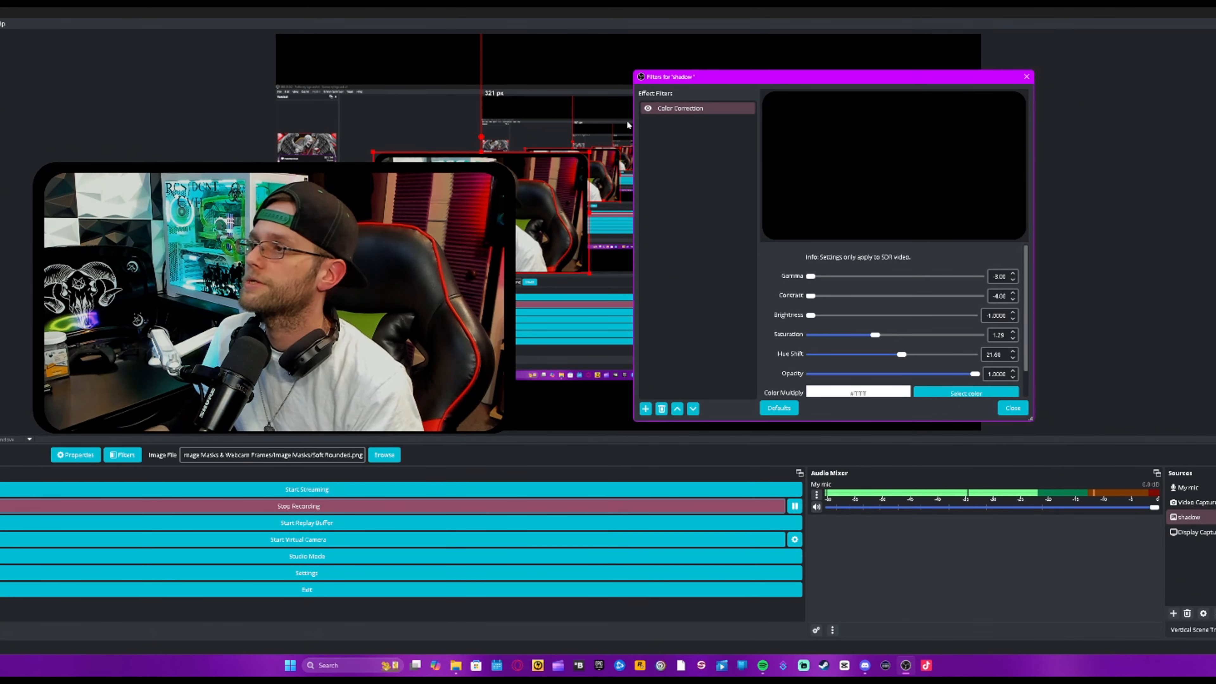
left_click(1015, 412)
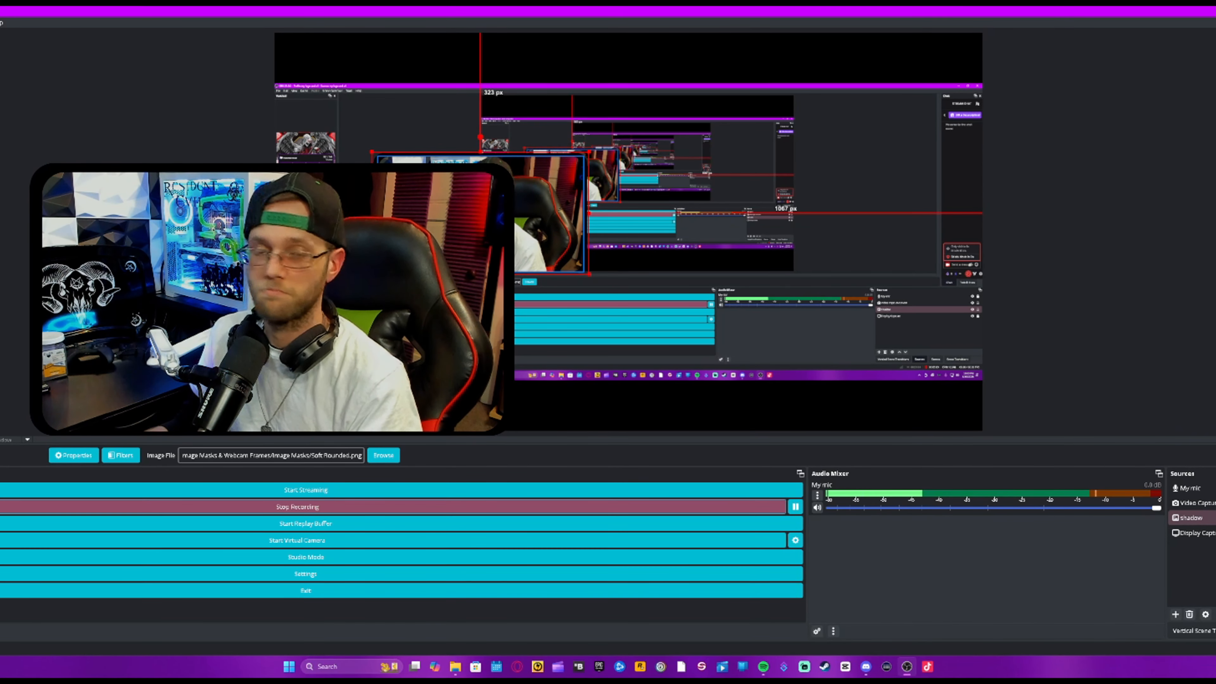
left_click(913, 268)
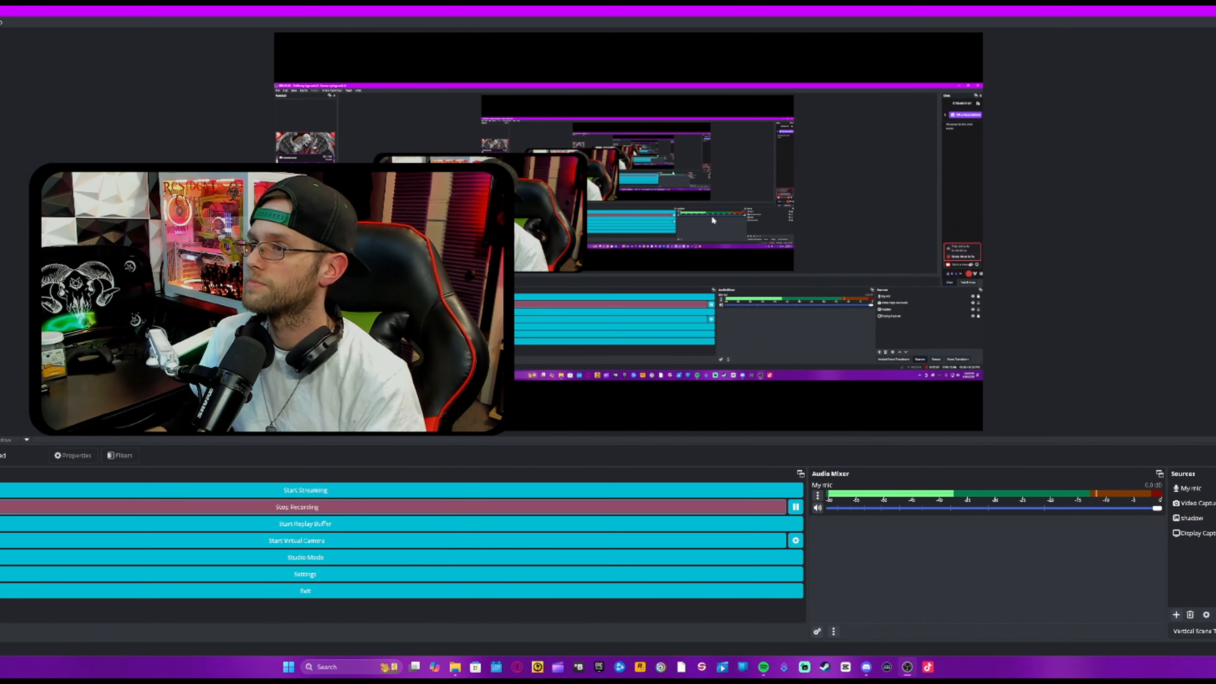